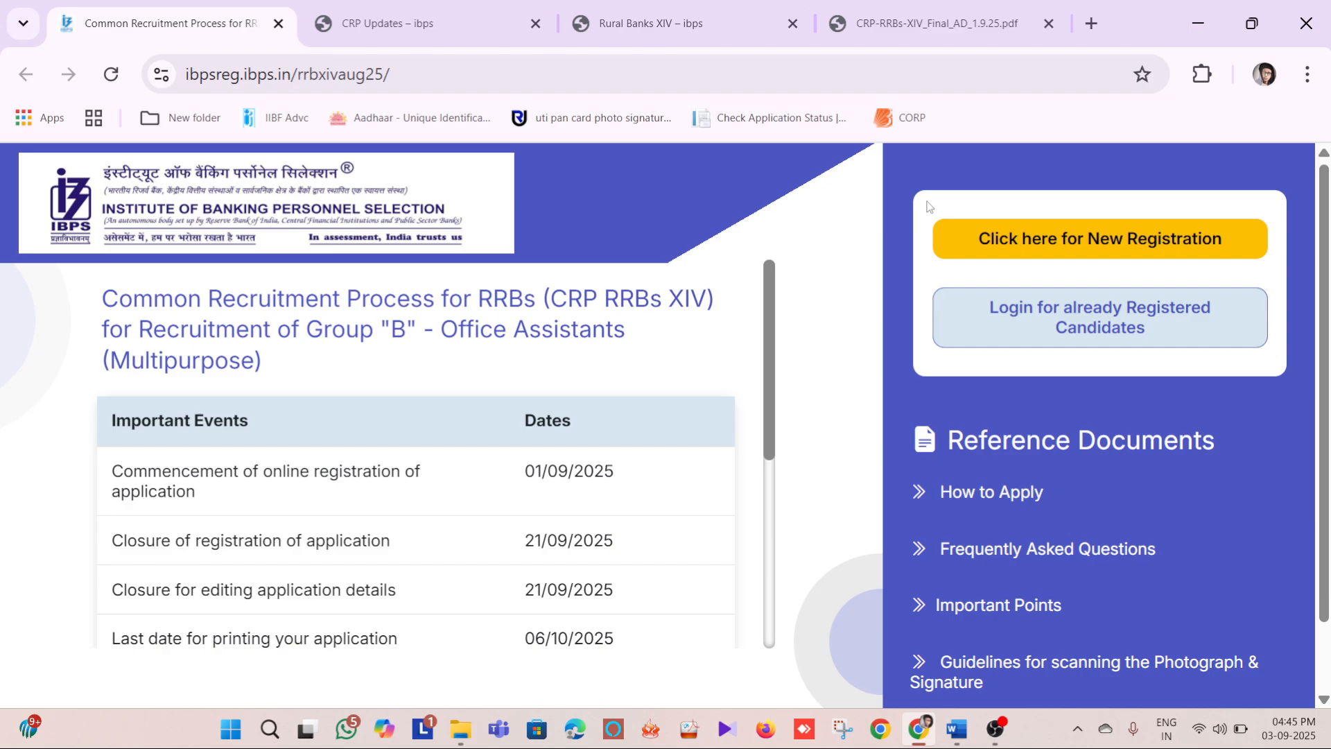
Switch to the Word notes and review the important dates for application, admit cards, exams and results
left_click(956, 728)
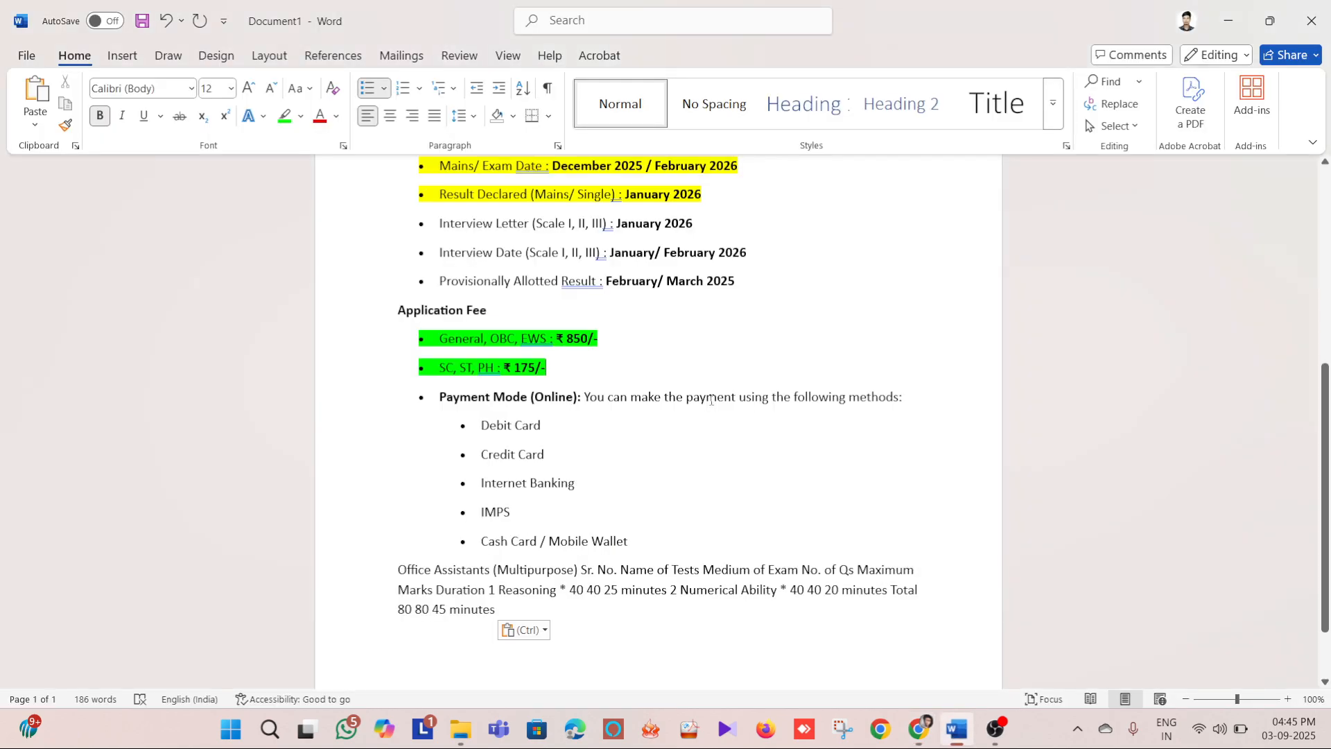
scroll(614, 332, "up", 6)
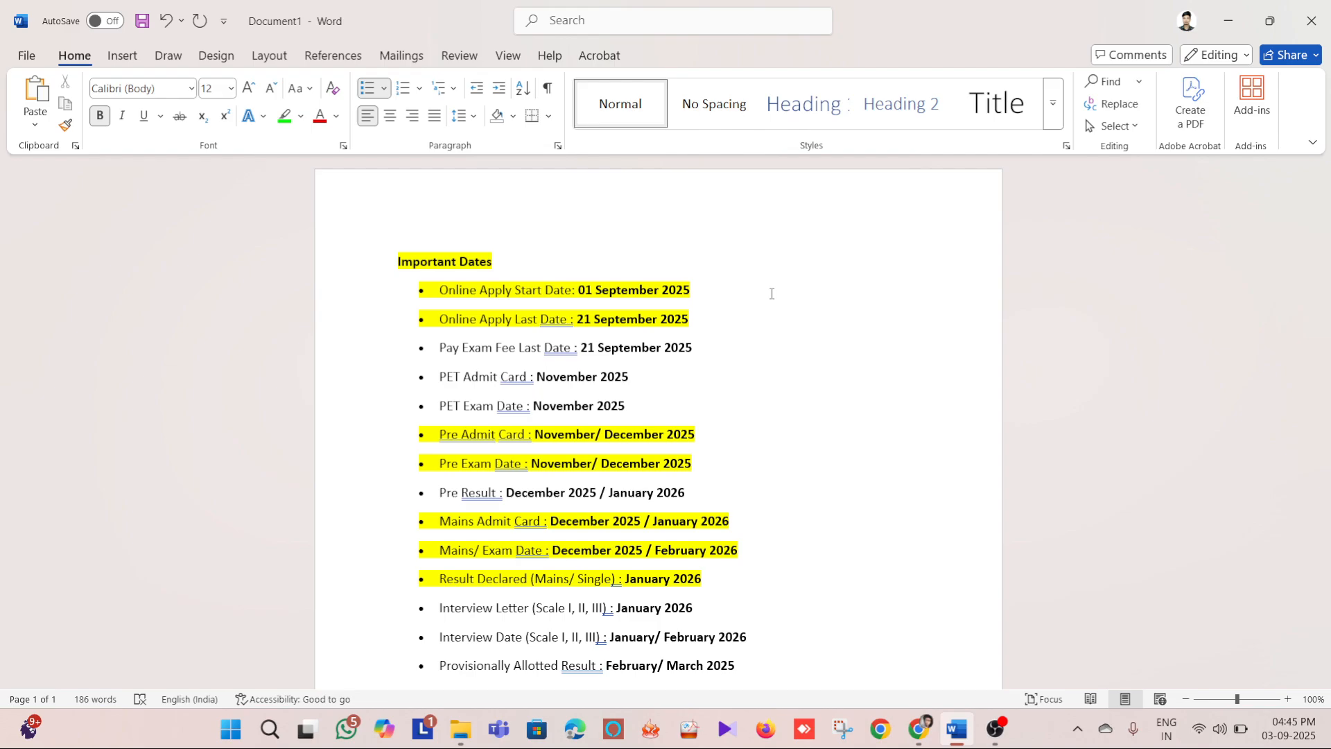
scroll(853, 419, "down", 3)
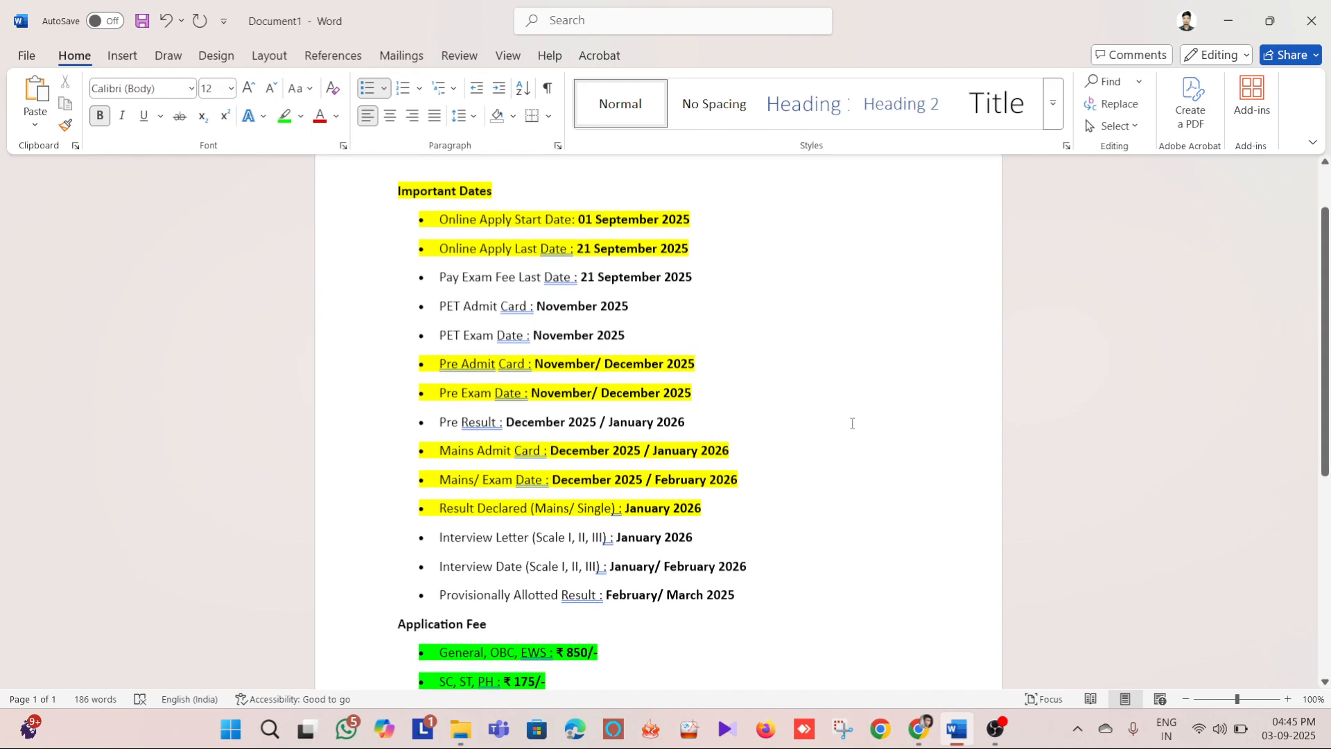
scroll(852, 419, "down", 4)
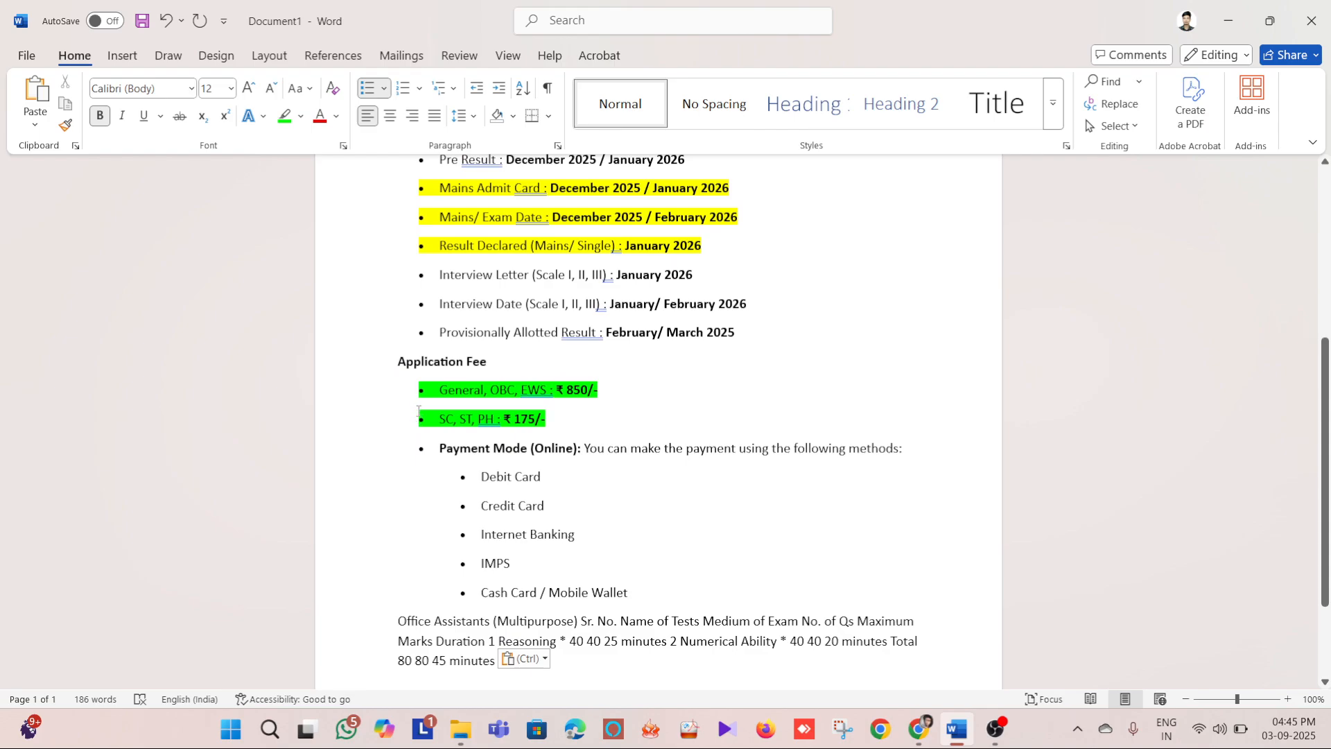
Examine the application fee amounts by category and the online payment modes in the notes
triple_click(394, 362)
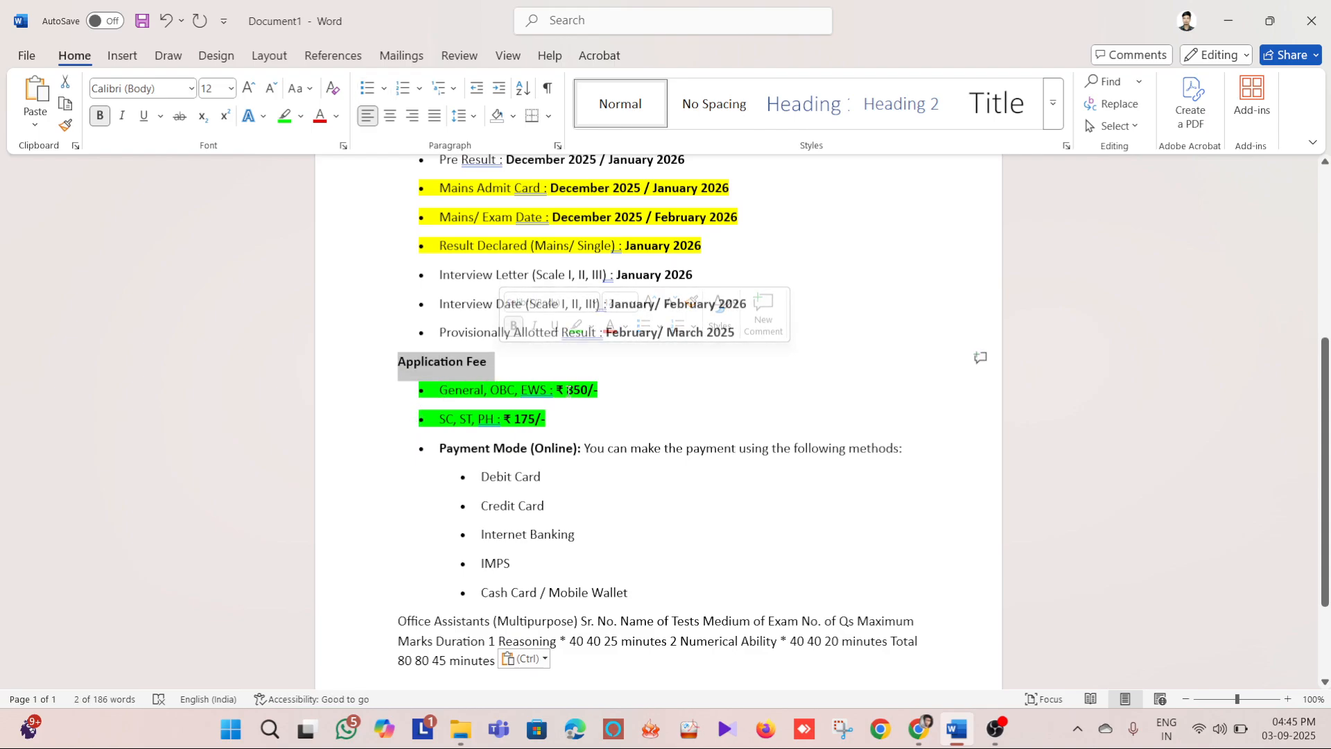
left_click_drag(561, 390, 671, 395)
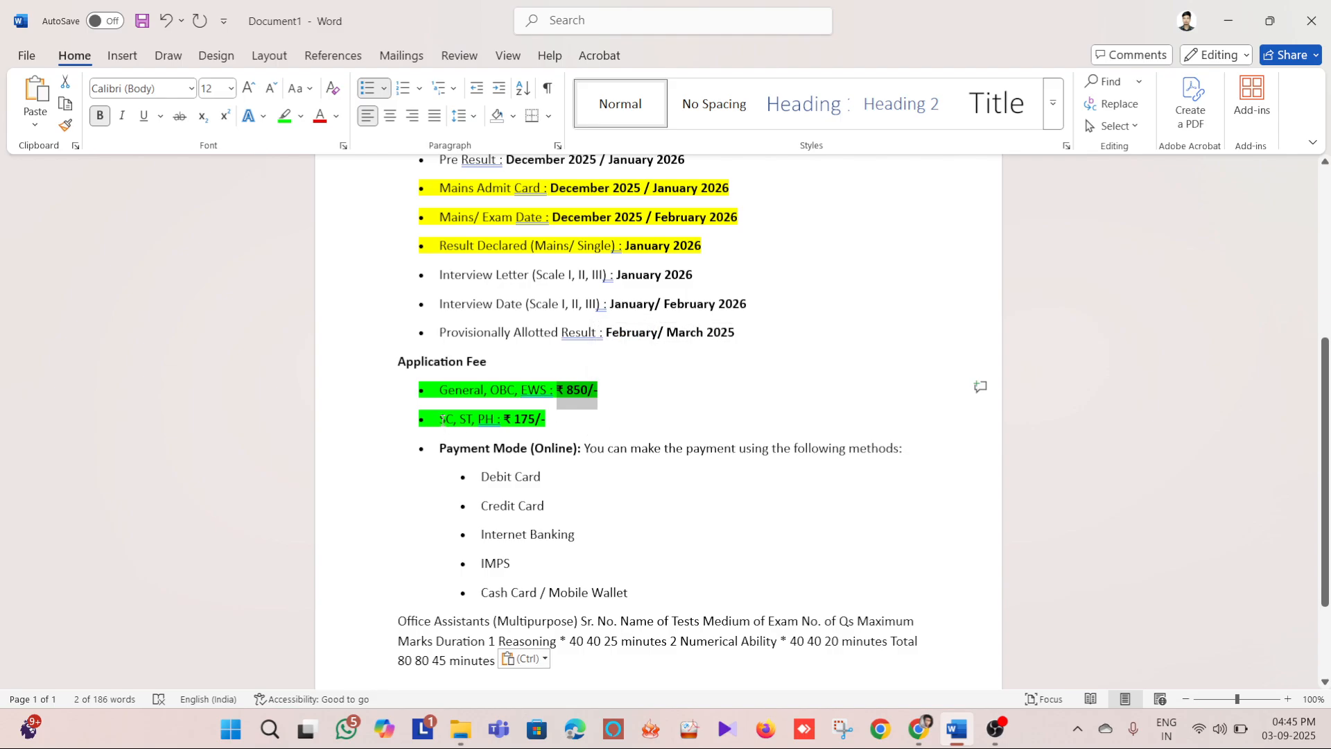
left_click(642, 416)
scroll(786, 467, "down", 1)
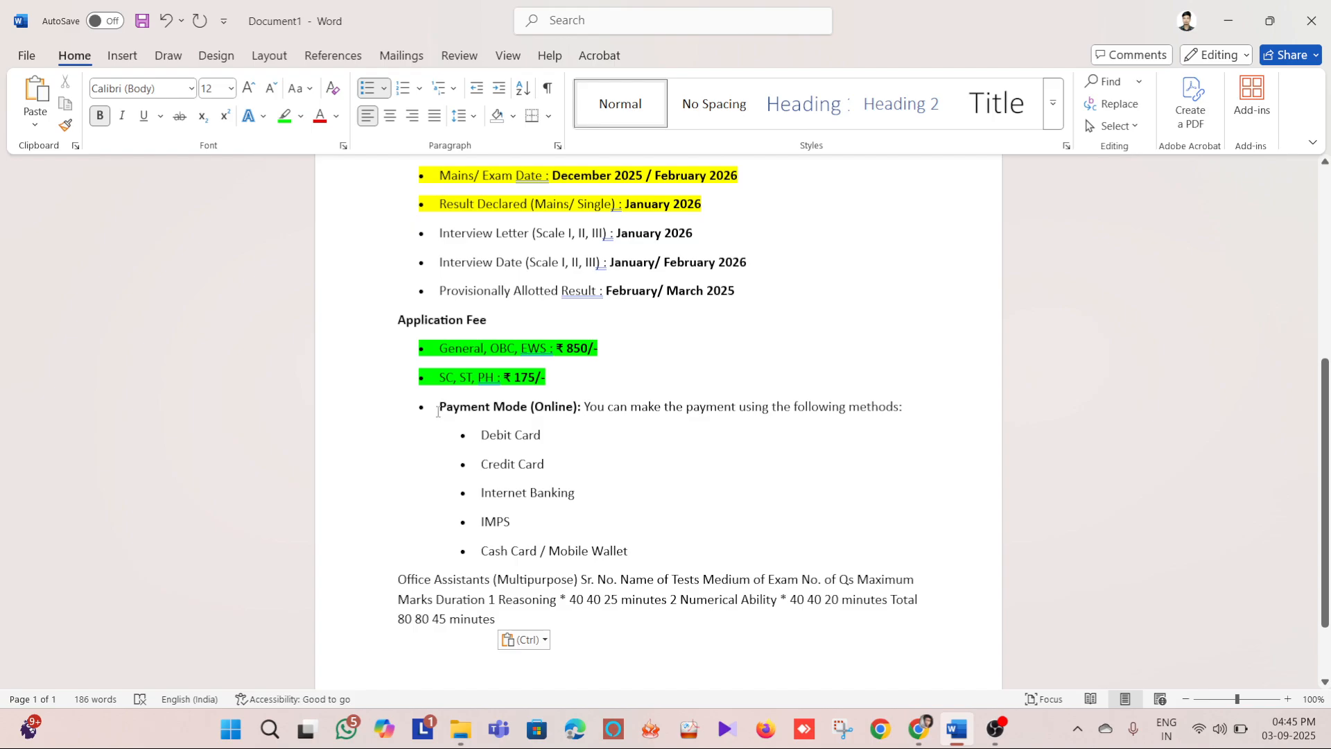
left_click_drag(440, 408, 505, 409)
left_click(654, 407)
triple_click(583, 436)
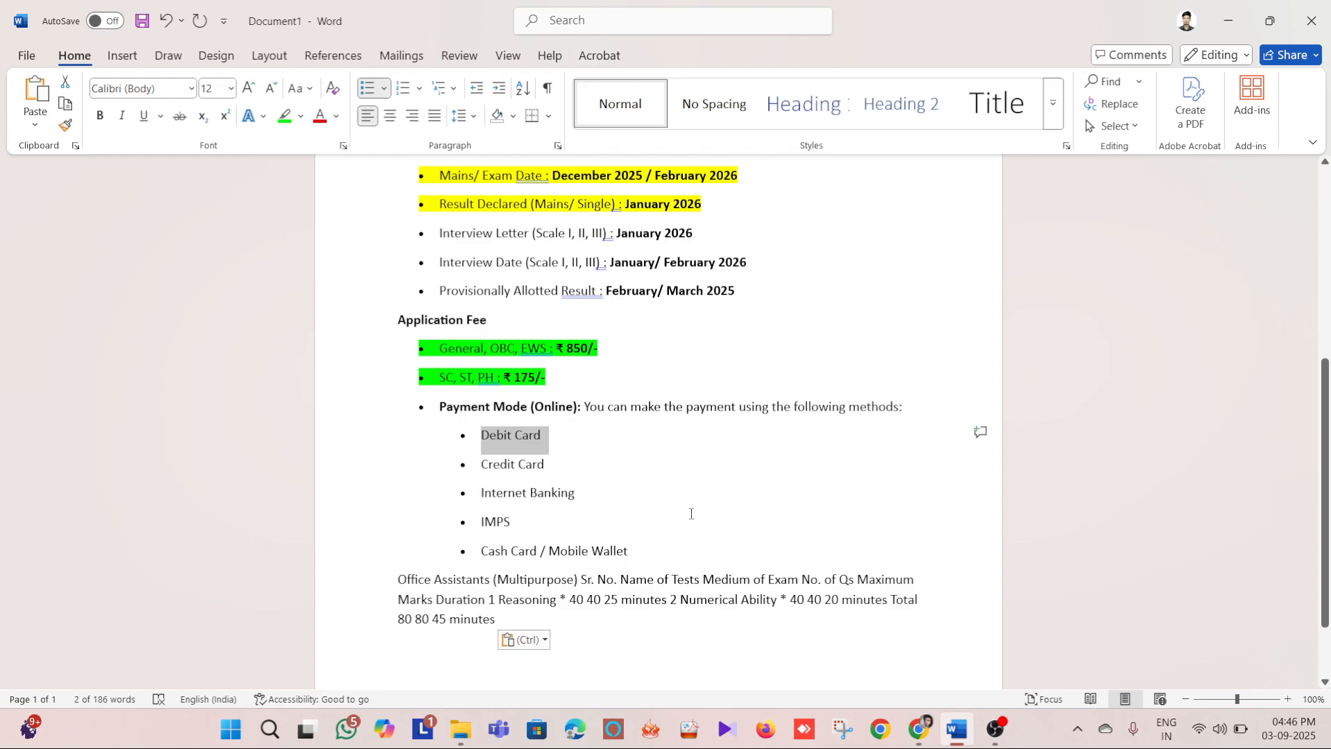
scroll(692, 513, "down", 3)
Switch back to Chrome and open the new registration form for the CRP RRBs XIV Office Assistants recruitment
key("alt+Tab")
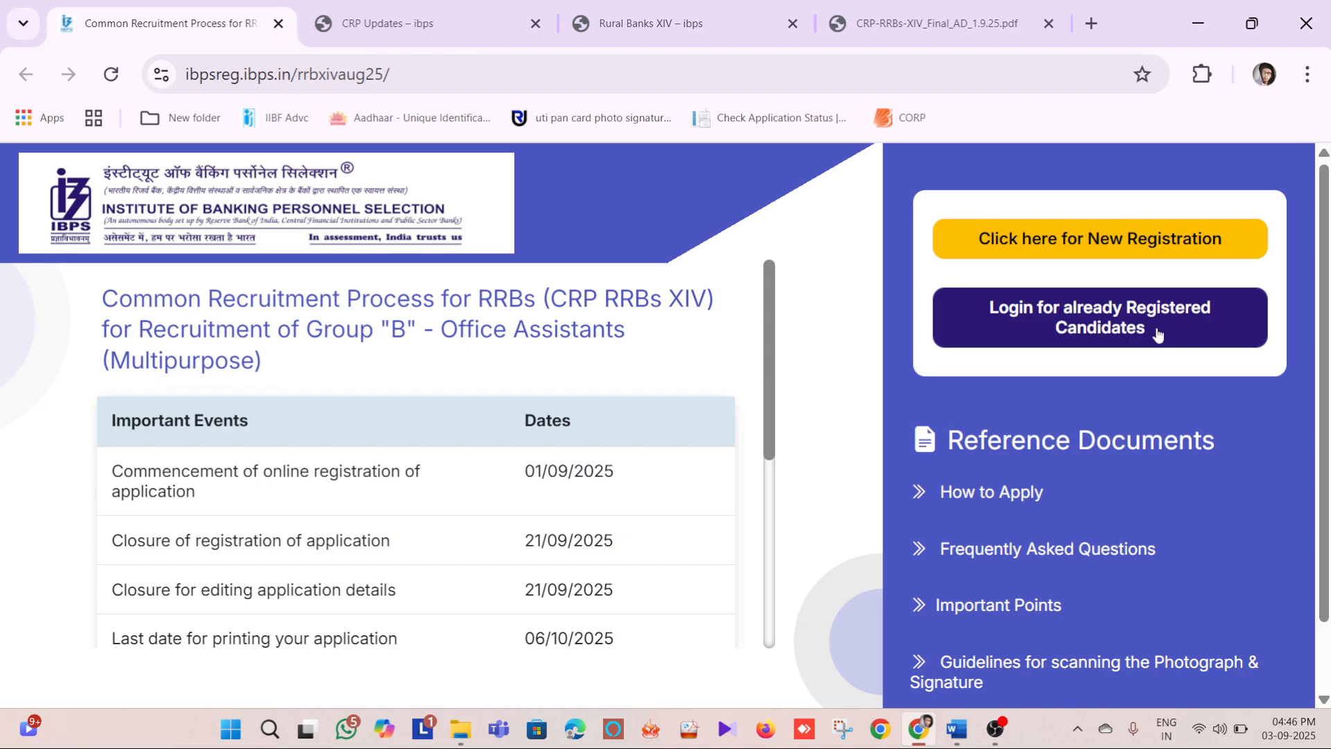
left_click(1119, 240)
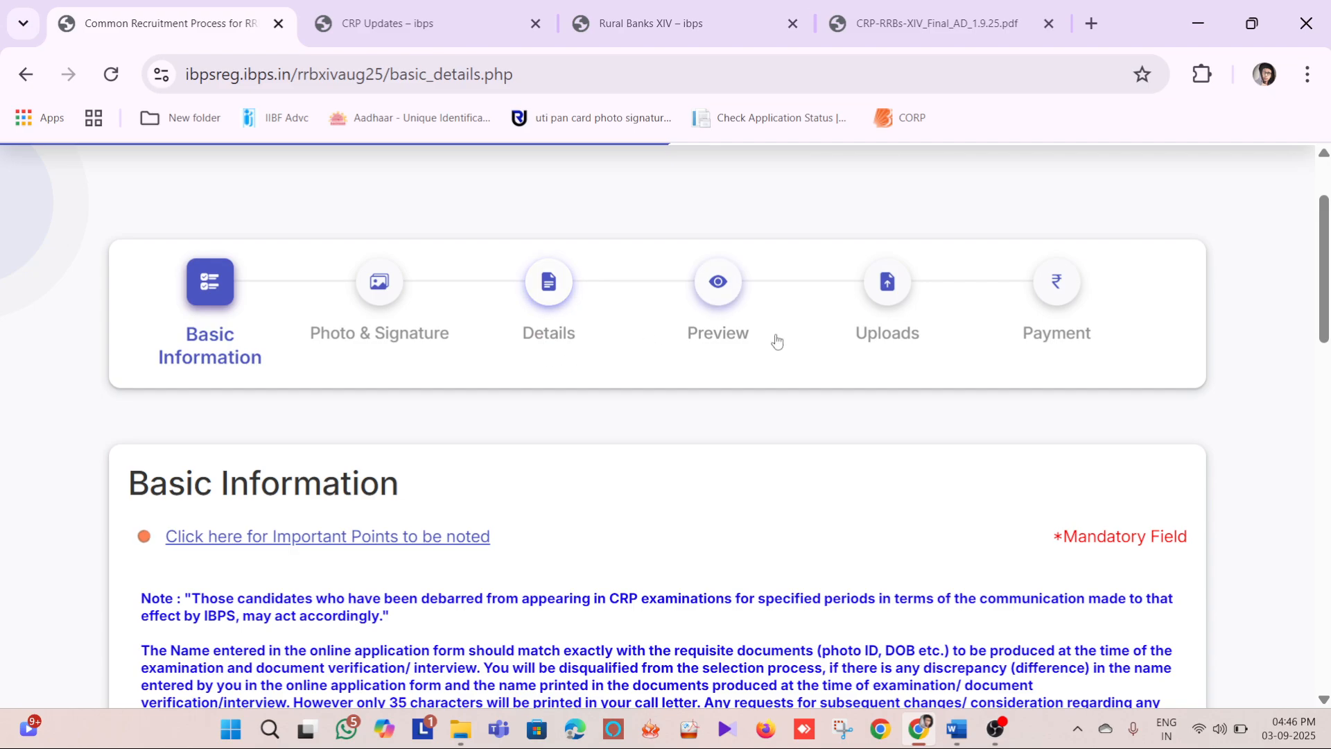
scroll(187, 239, "down", 2)
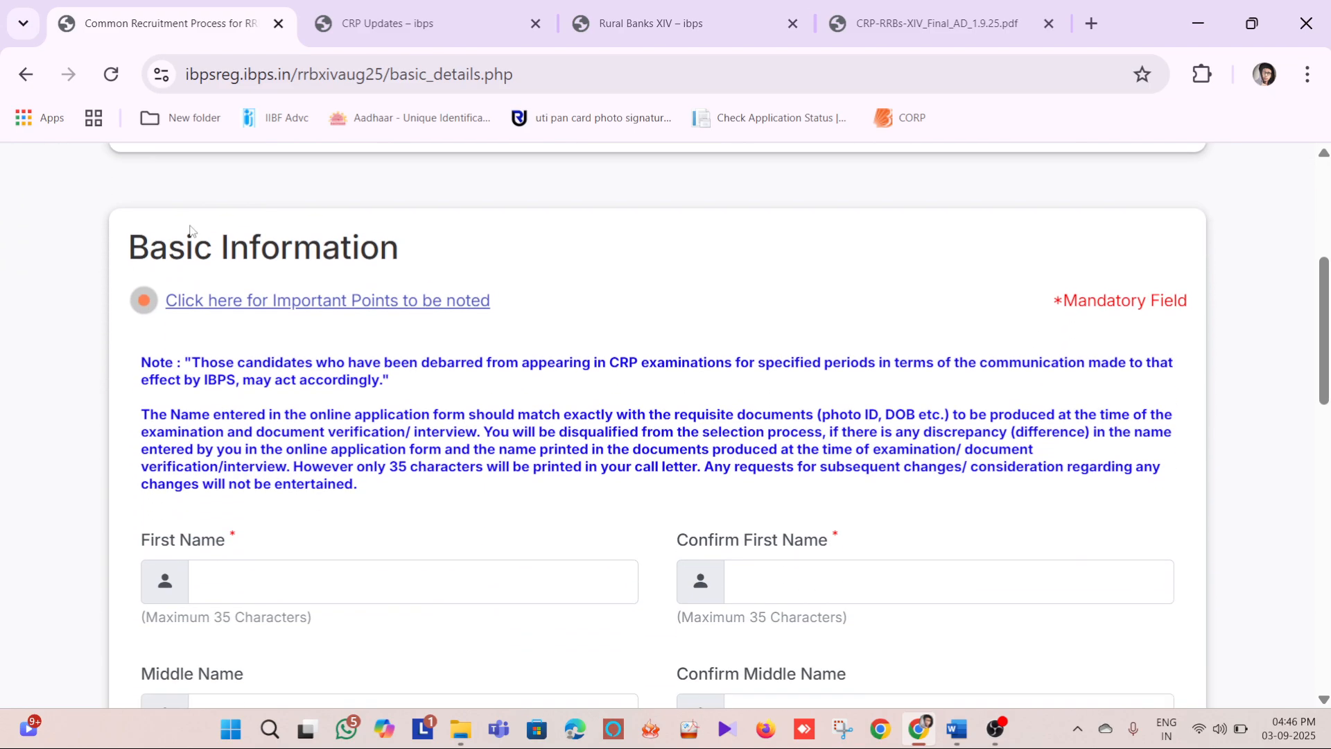
scroll(190, 239, "up", 2)
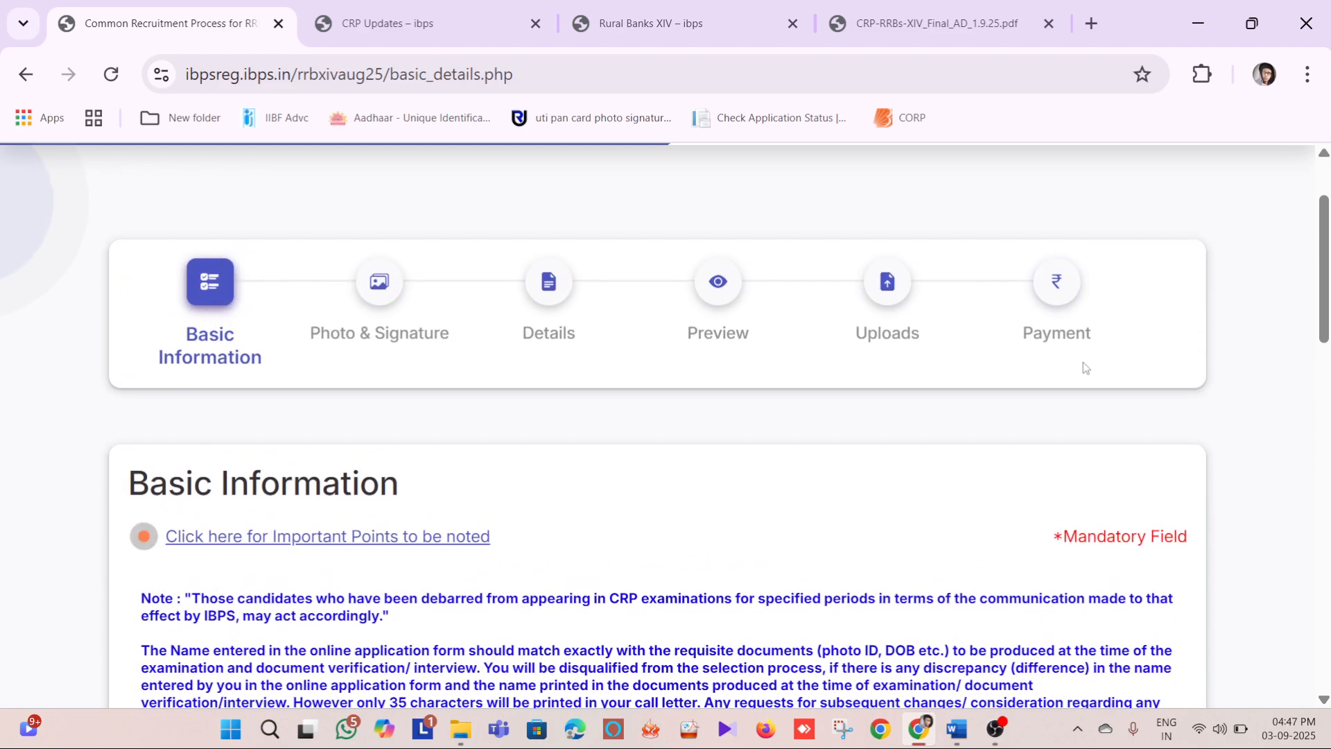
scroll(1083, 362, "down", 3)
scroll(652, 401, "up", 3)
Enter the candidate's first name and repeat it in the confirmation field of the basic information form
scroll(655, 396, "down", 4)
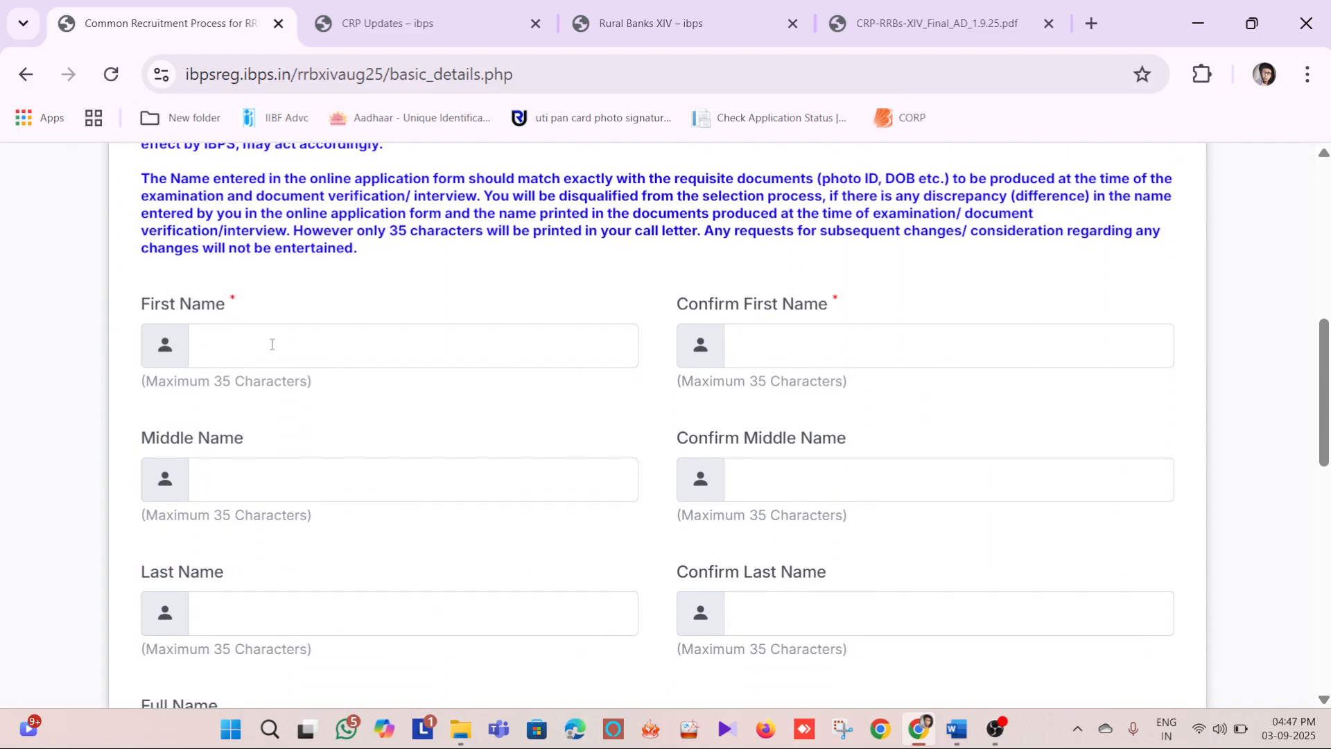
left_click(271, 344)
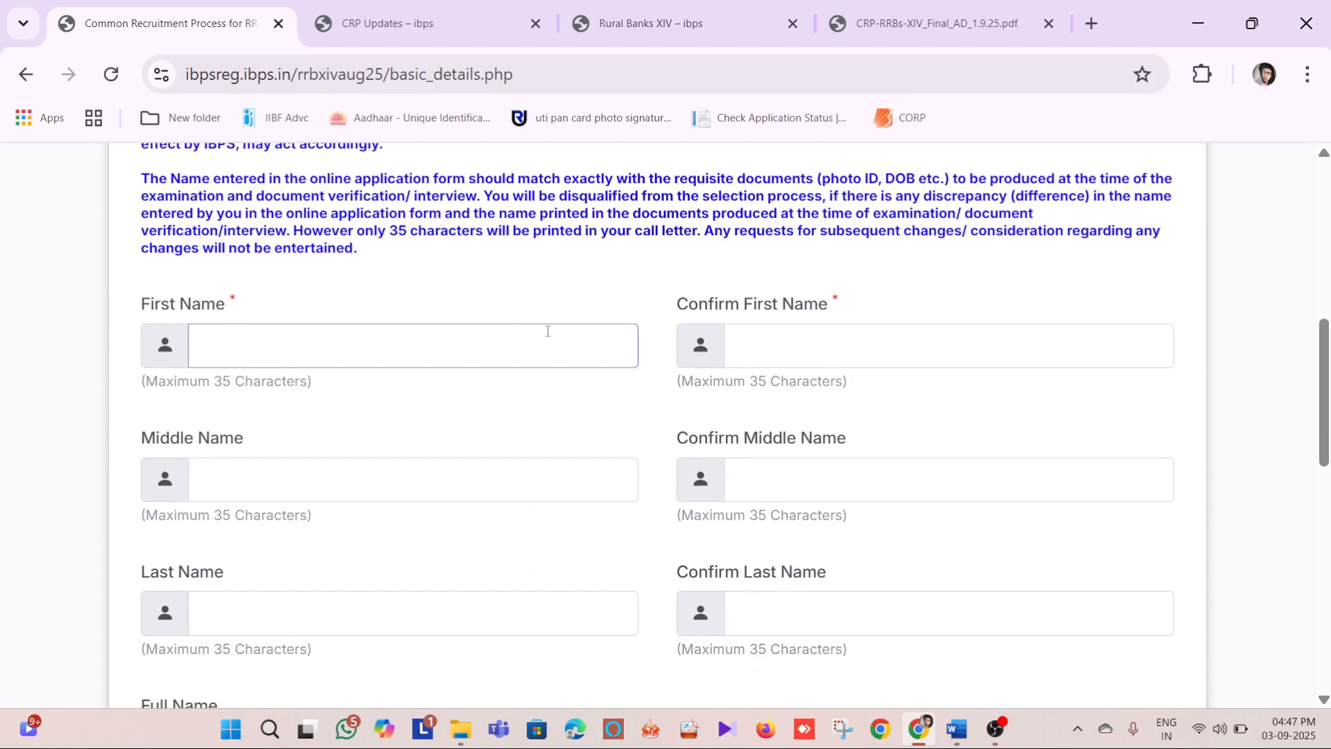
left_click(811, 338)
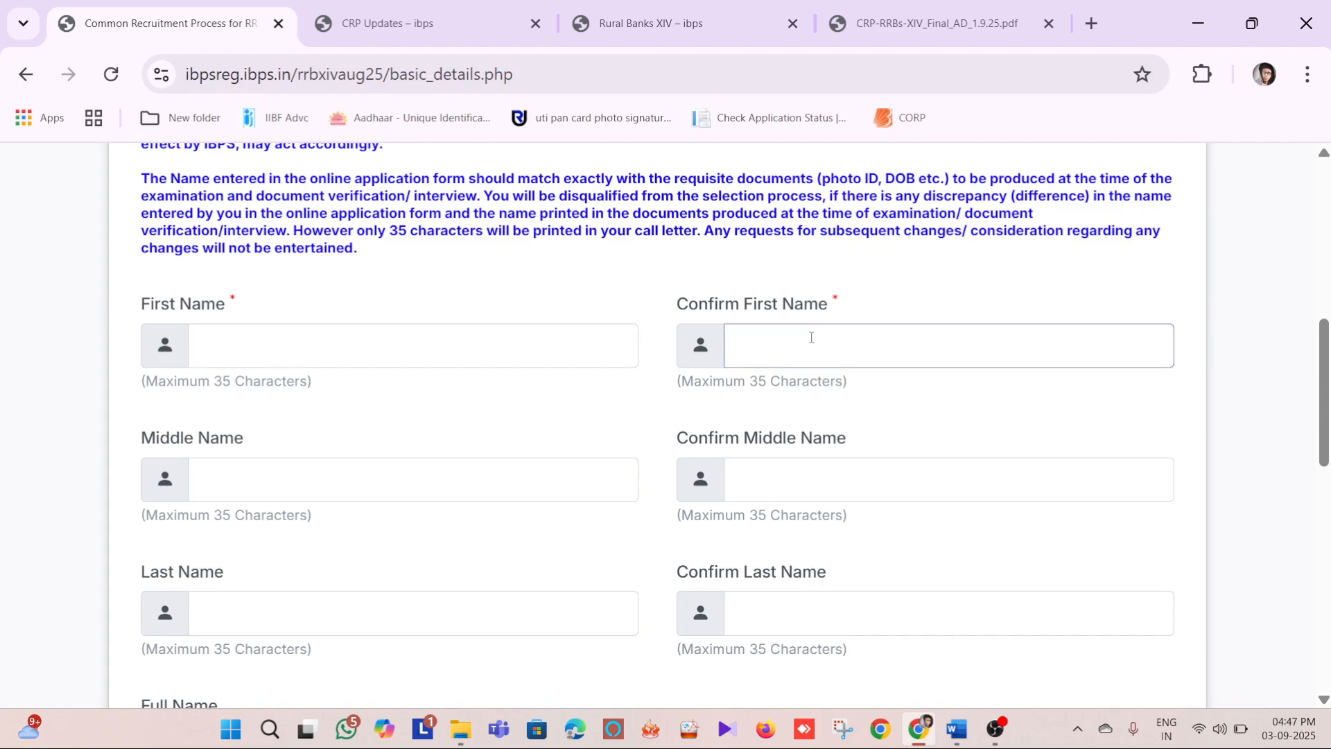
left_click(388, 336)
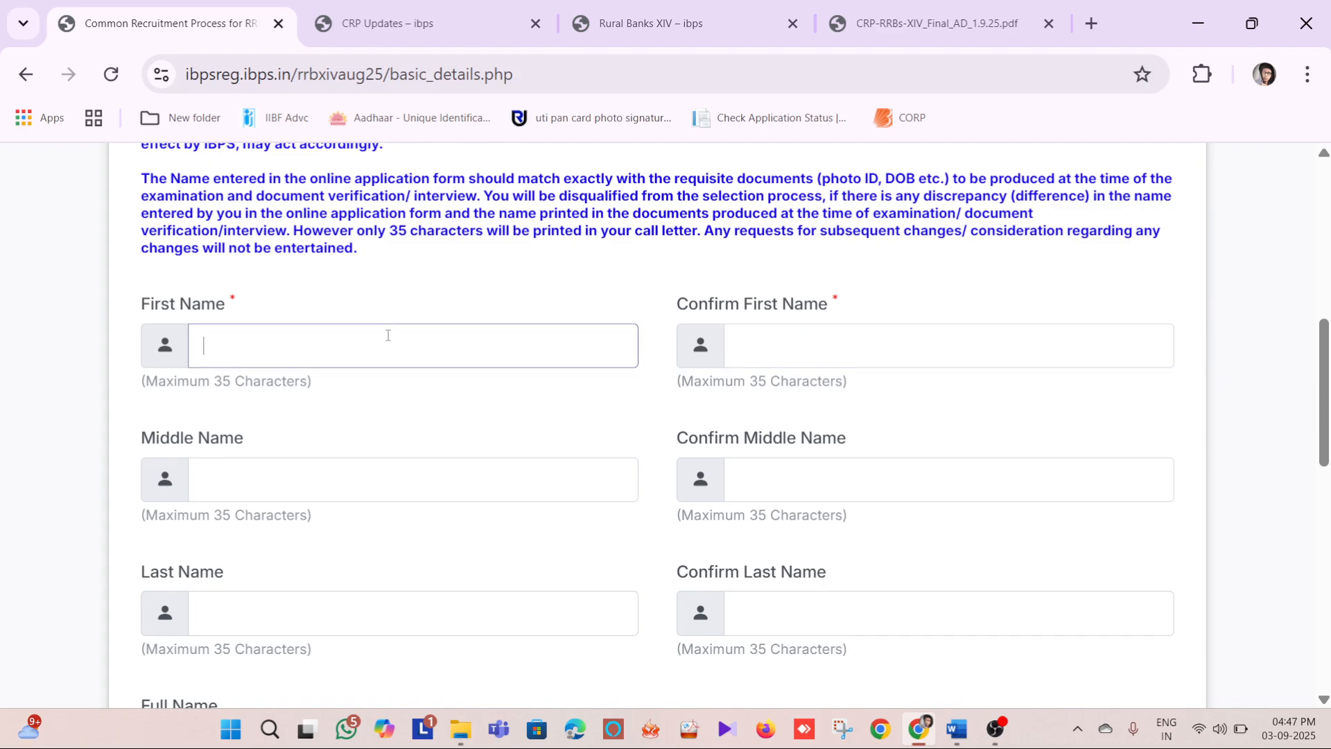
type("ROHUIT")
key("BackSpace")
key("BackSpace")
key("BackSpace")
type("IU")
key("BackSpace")
type("T")
key("Tab")
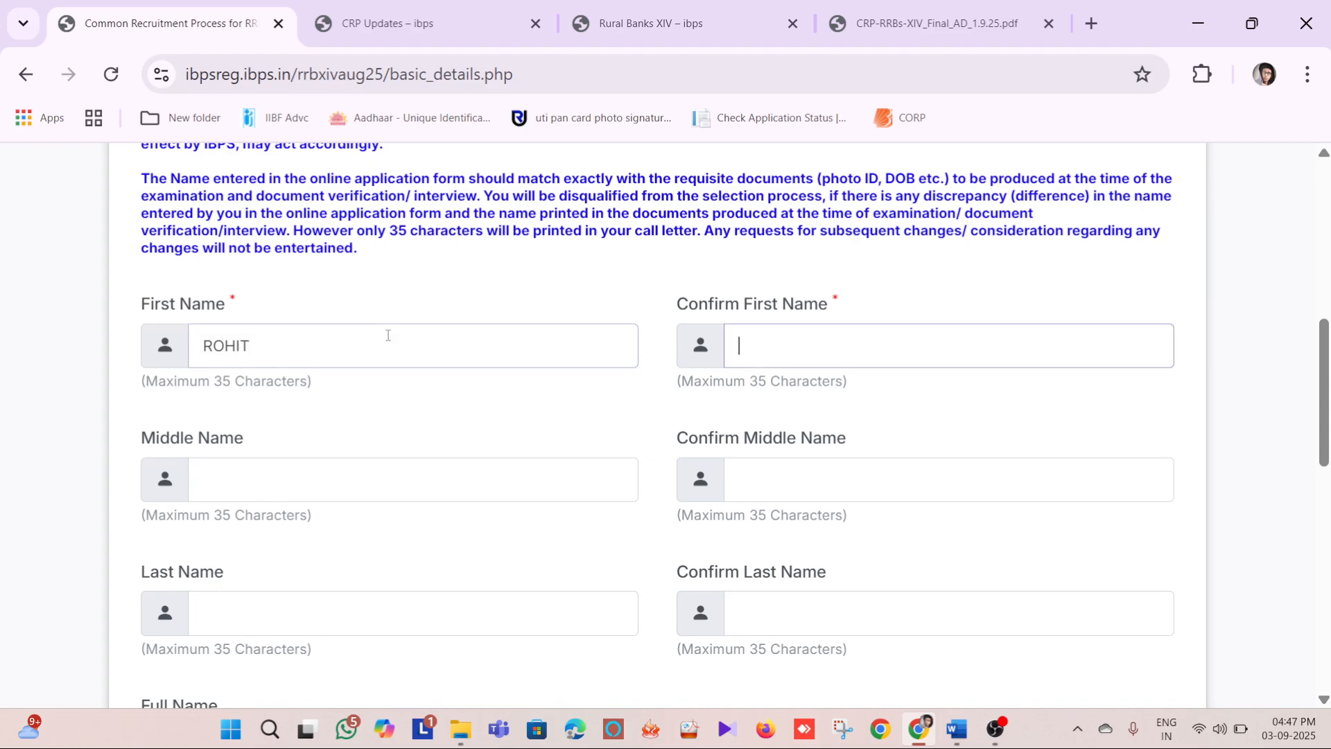
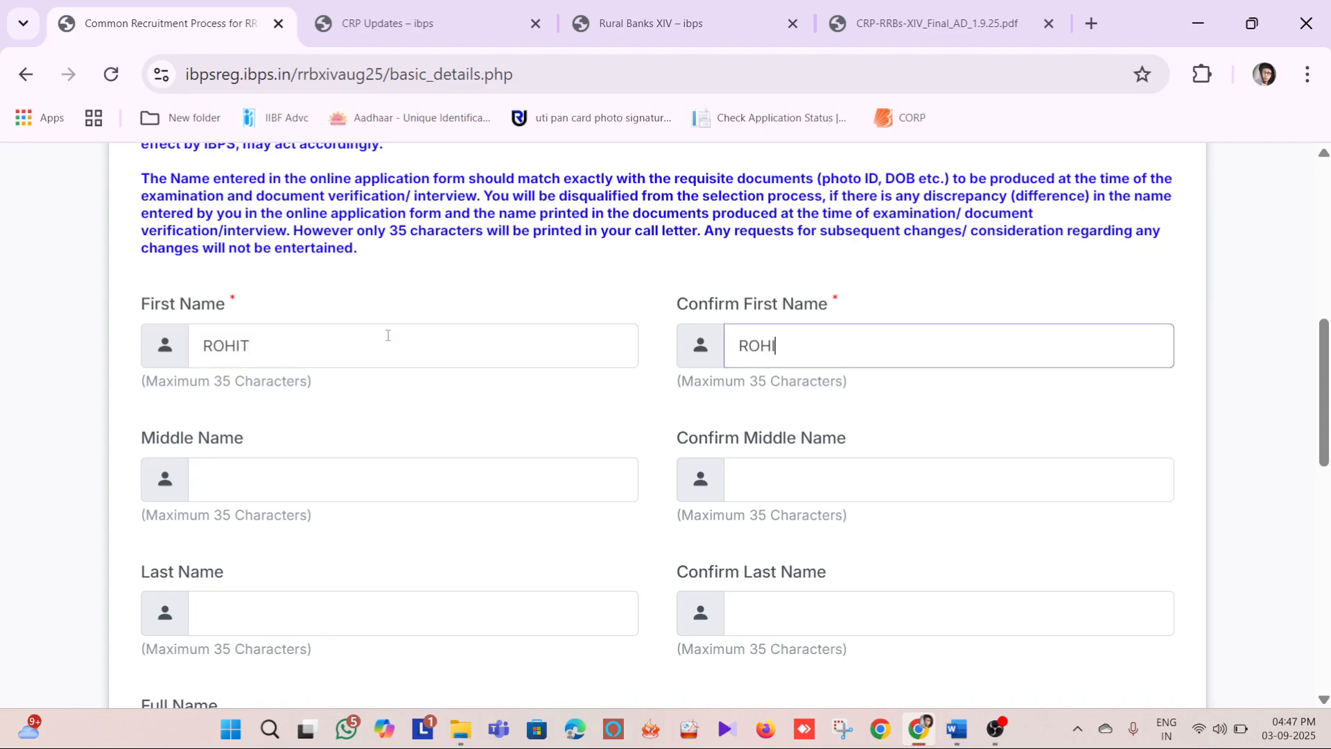
Enter the candidate's middle name and its matching confirmation
left_click(471, 486)
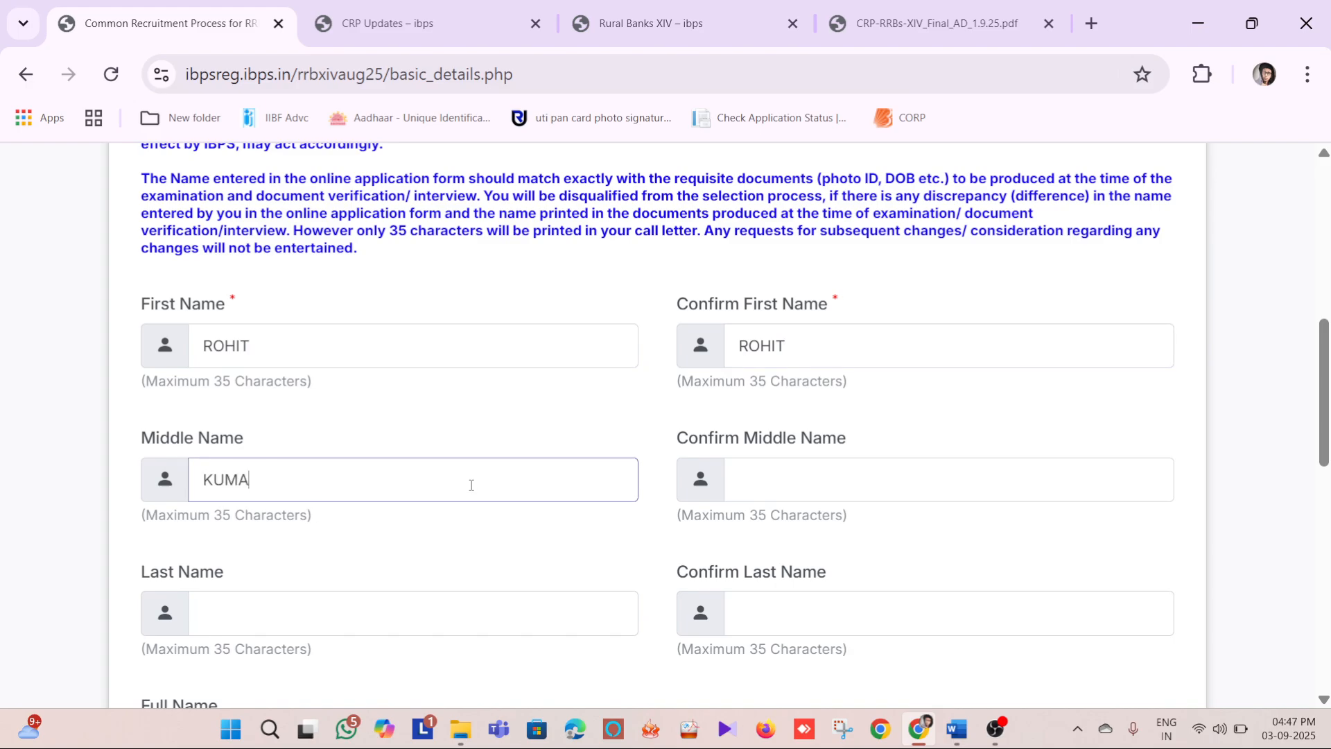
key("Tab")
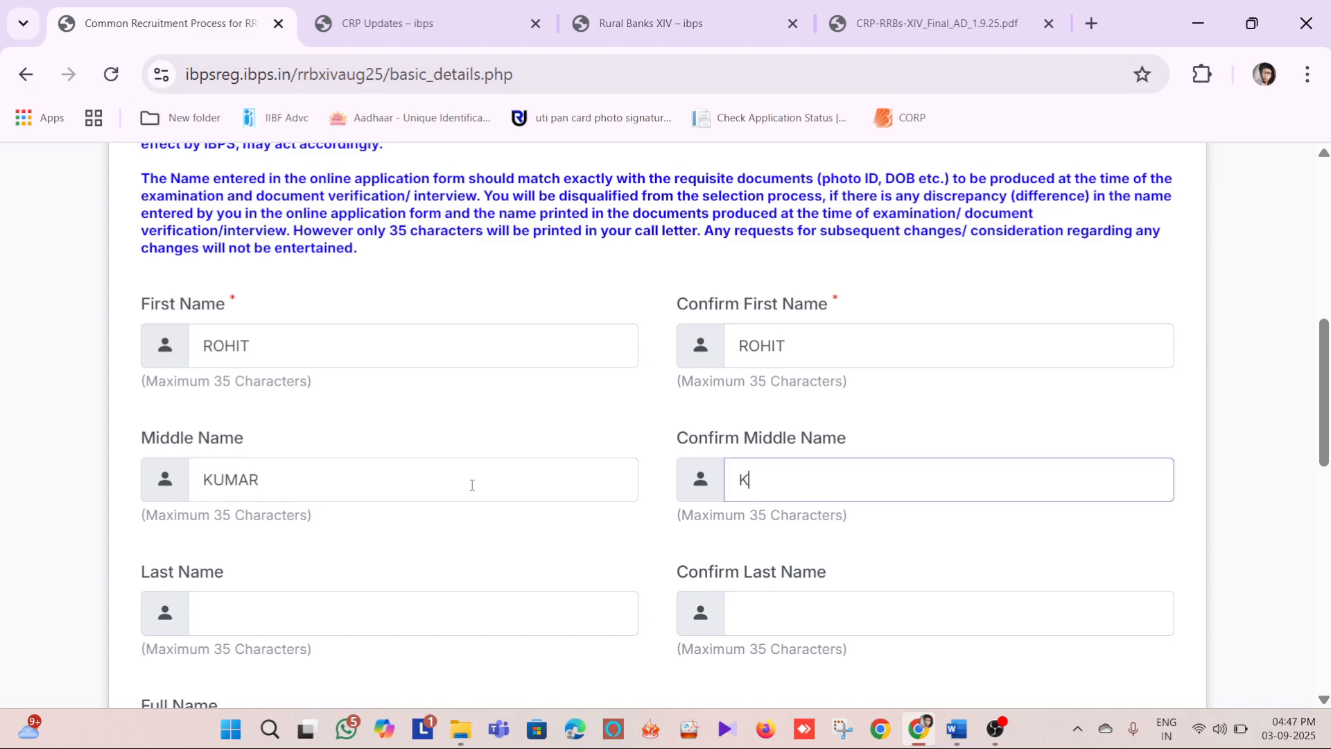
key("Tab")
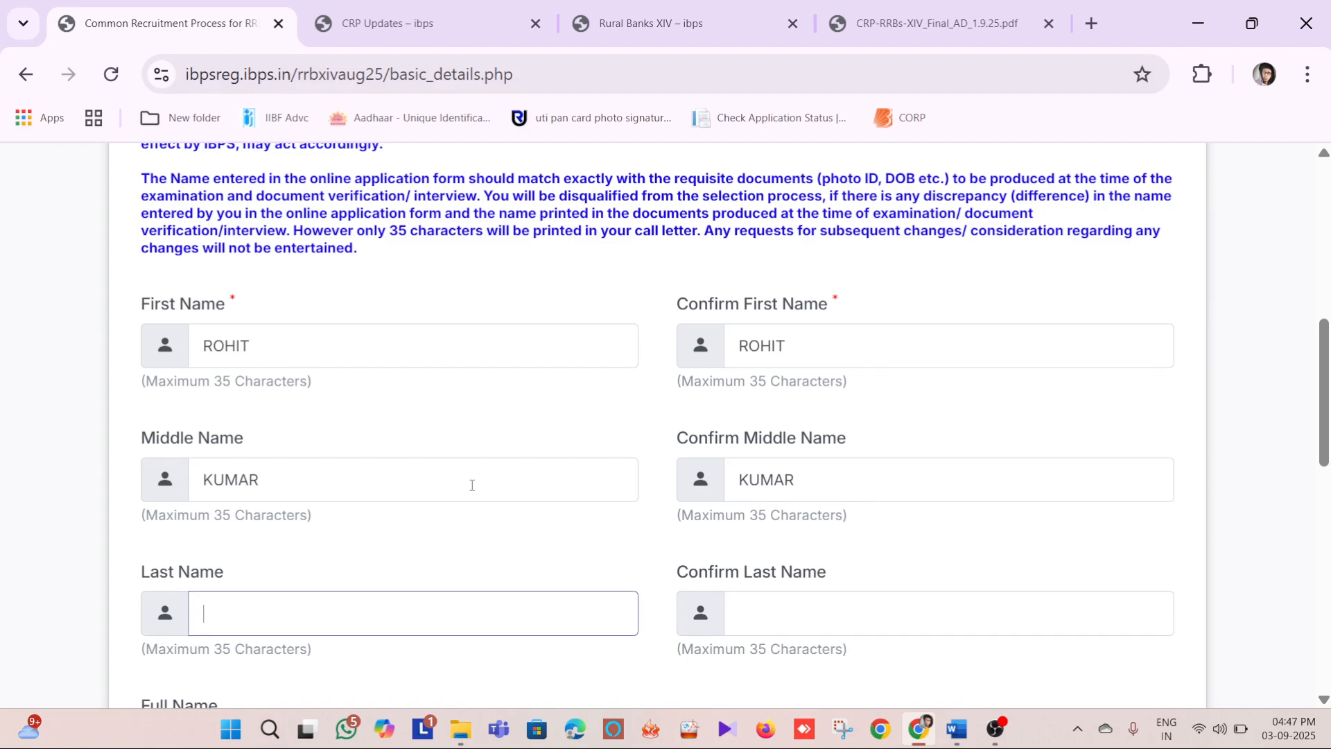
Enter the candidate's last name with its confirmation and check the name entries
scroll(460, 426, "down", 2)
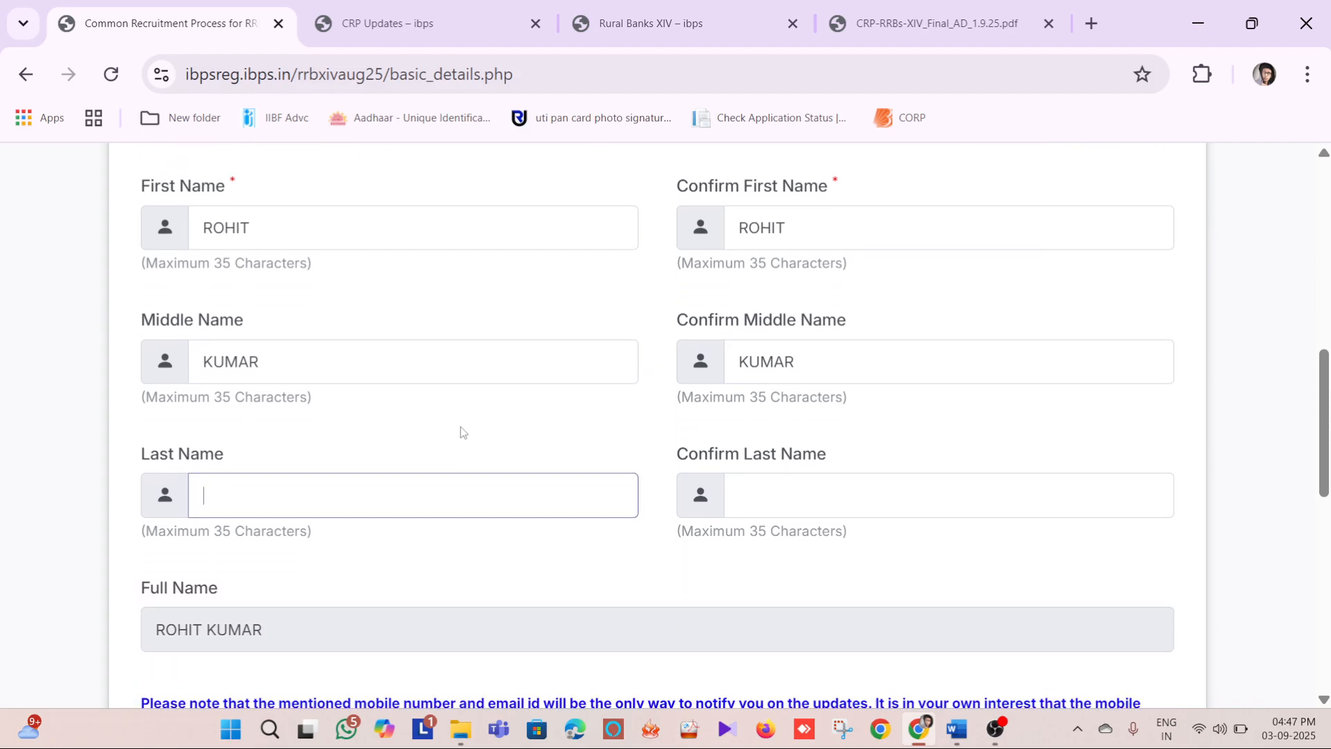
key("Tab")
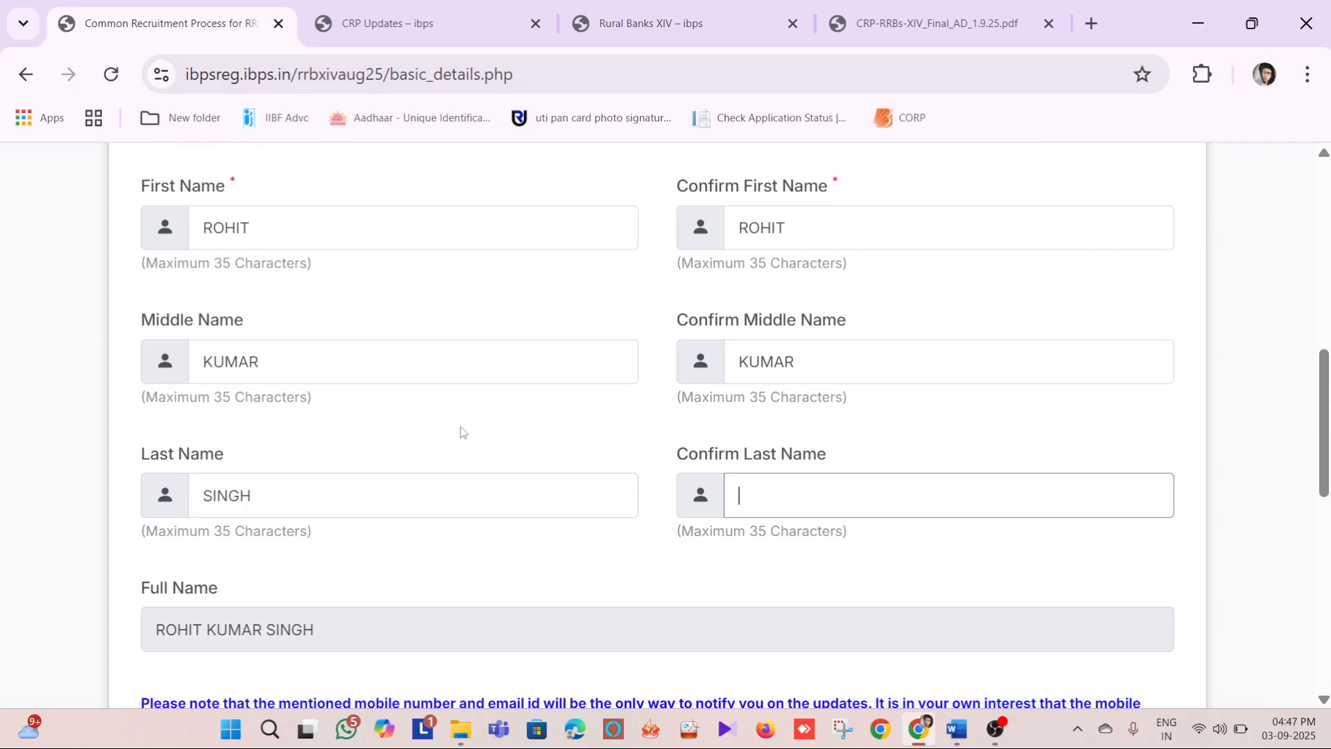
scroll(787, 409, "up", 2)
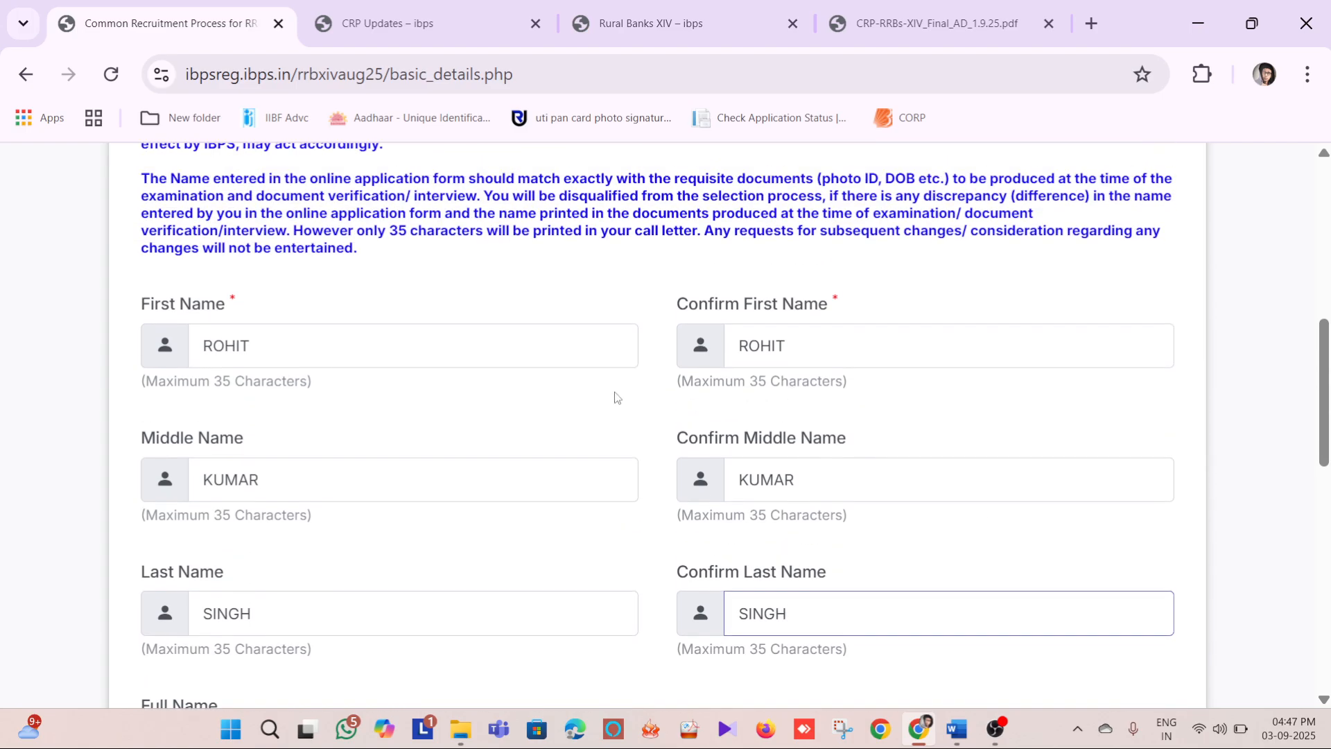
scroll(876, 341, "down", 3)
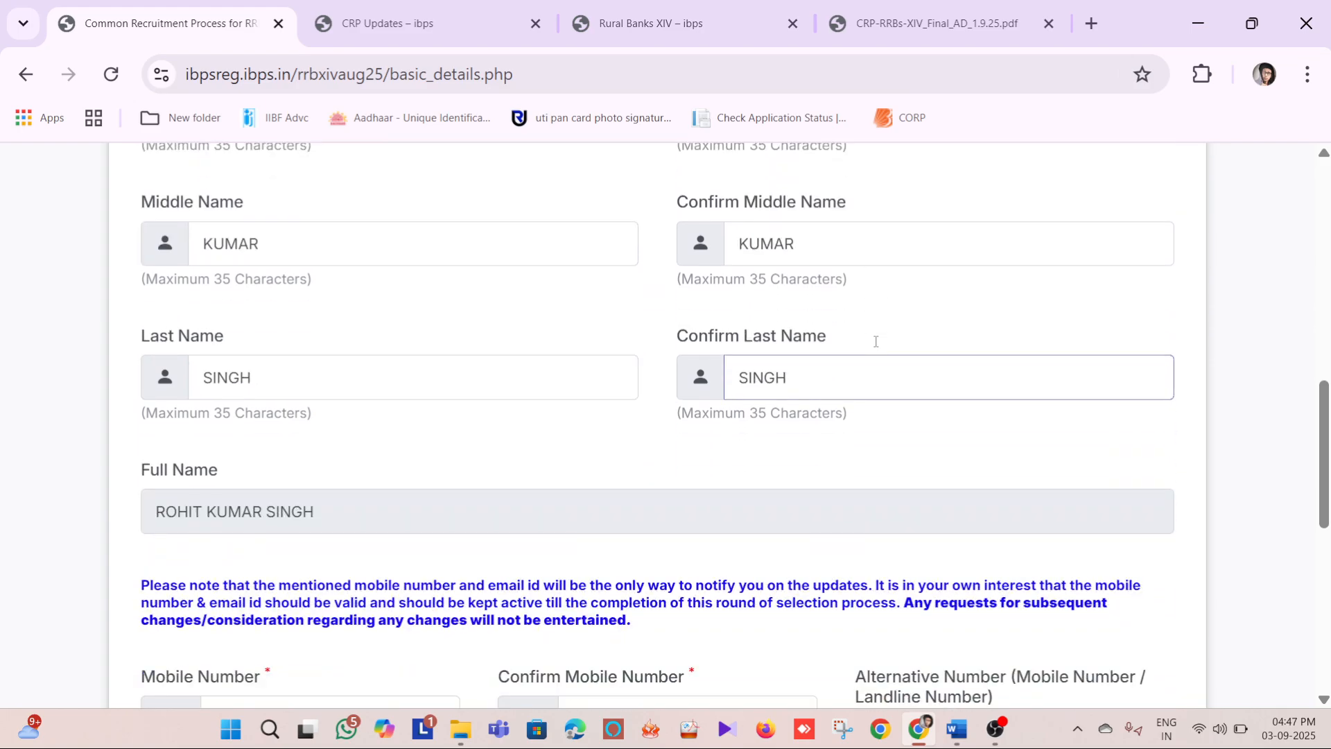
Go through the mobile number, alternative number, email ID and security code fields of the basic information form
scroll(876, 345, "down", 2)
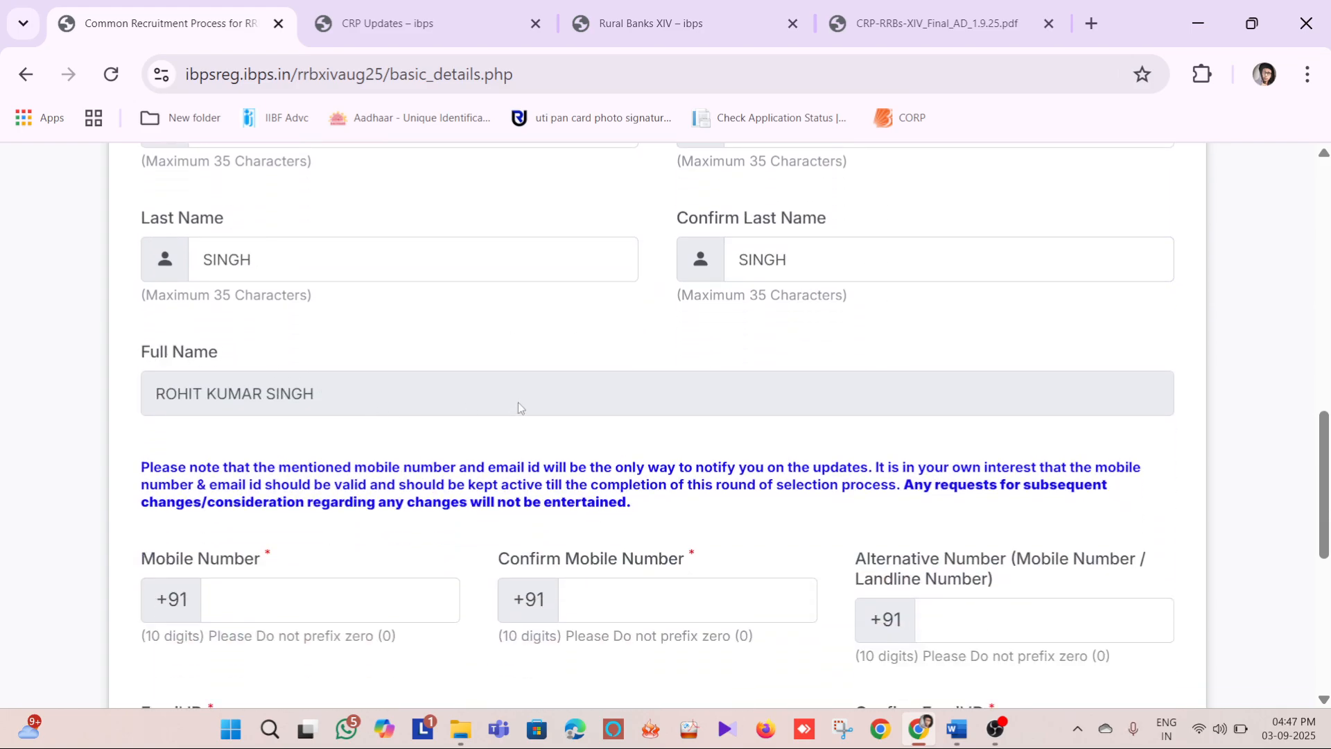
scroll(679, 367, "down", 4)
scroll(321, 247, "up", 1)
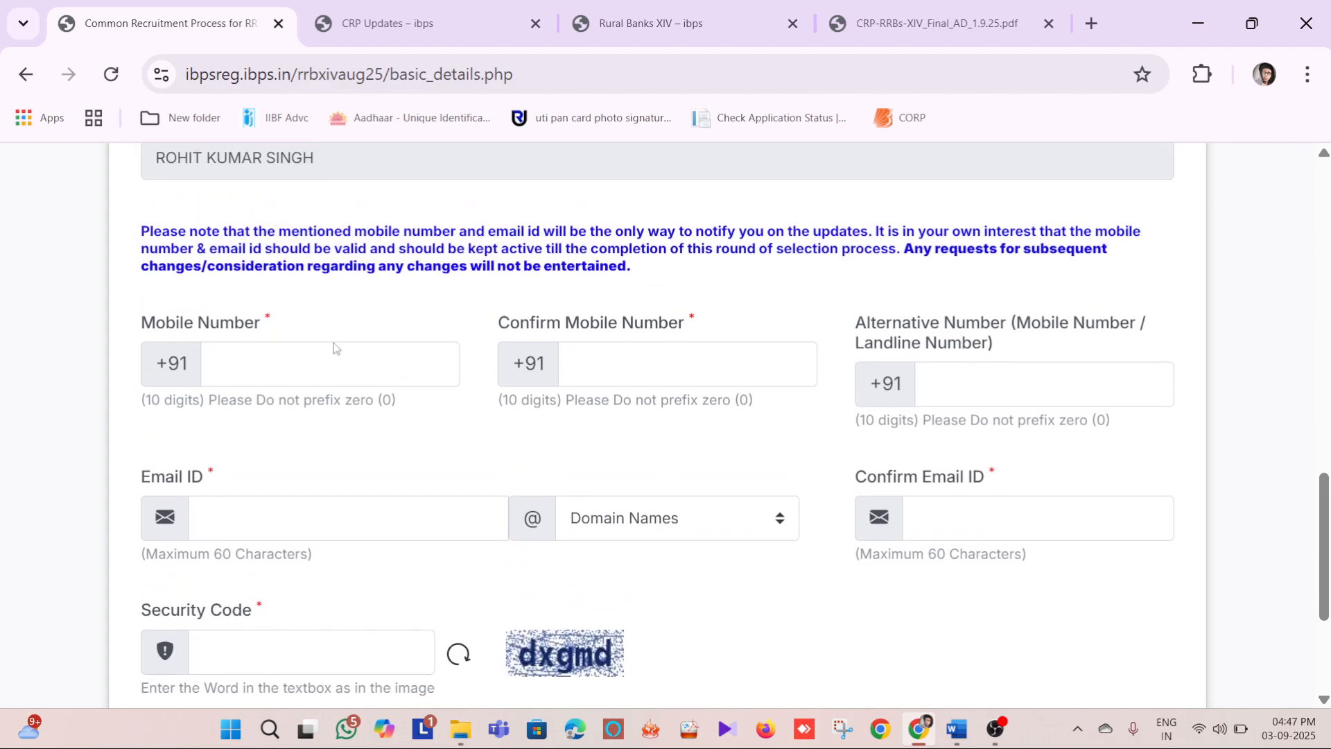
left_click(331, 370)
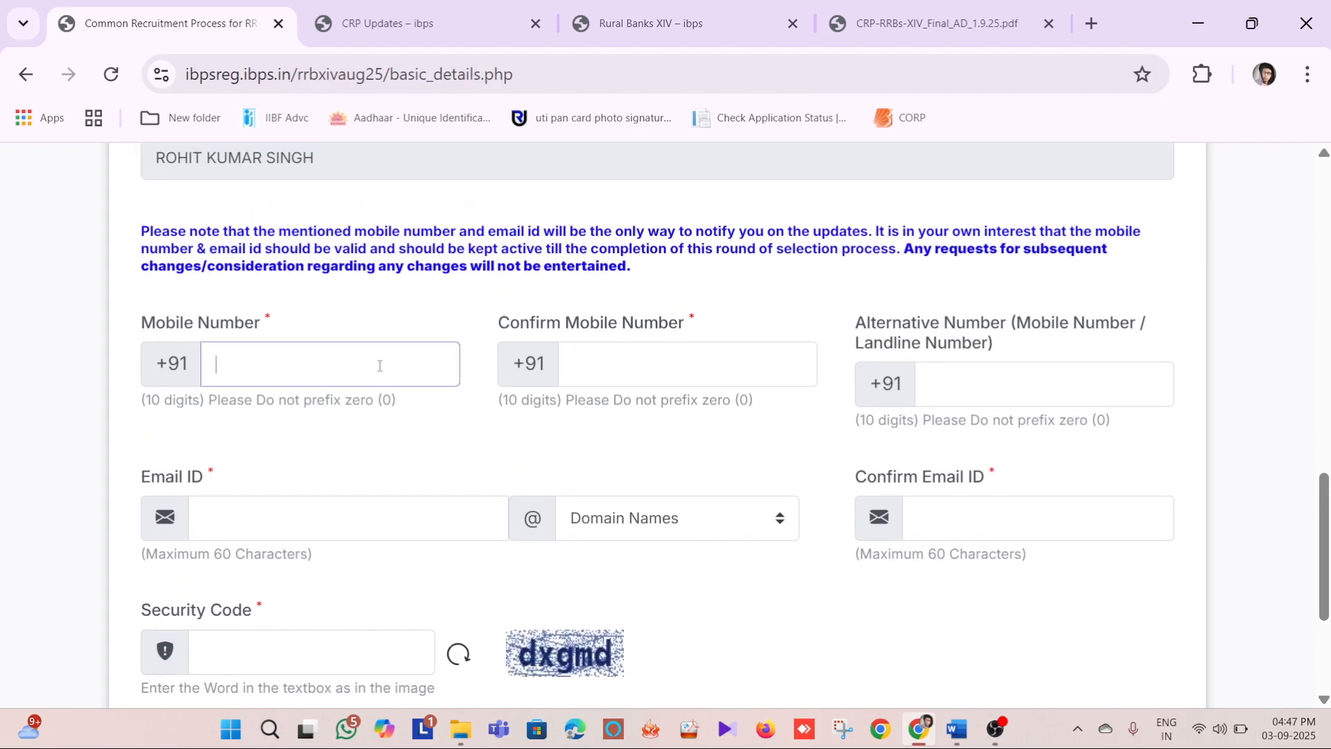
left_click(635, 373)
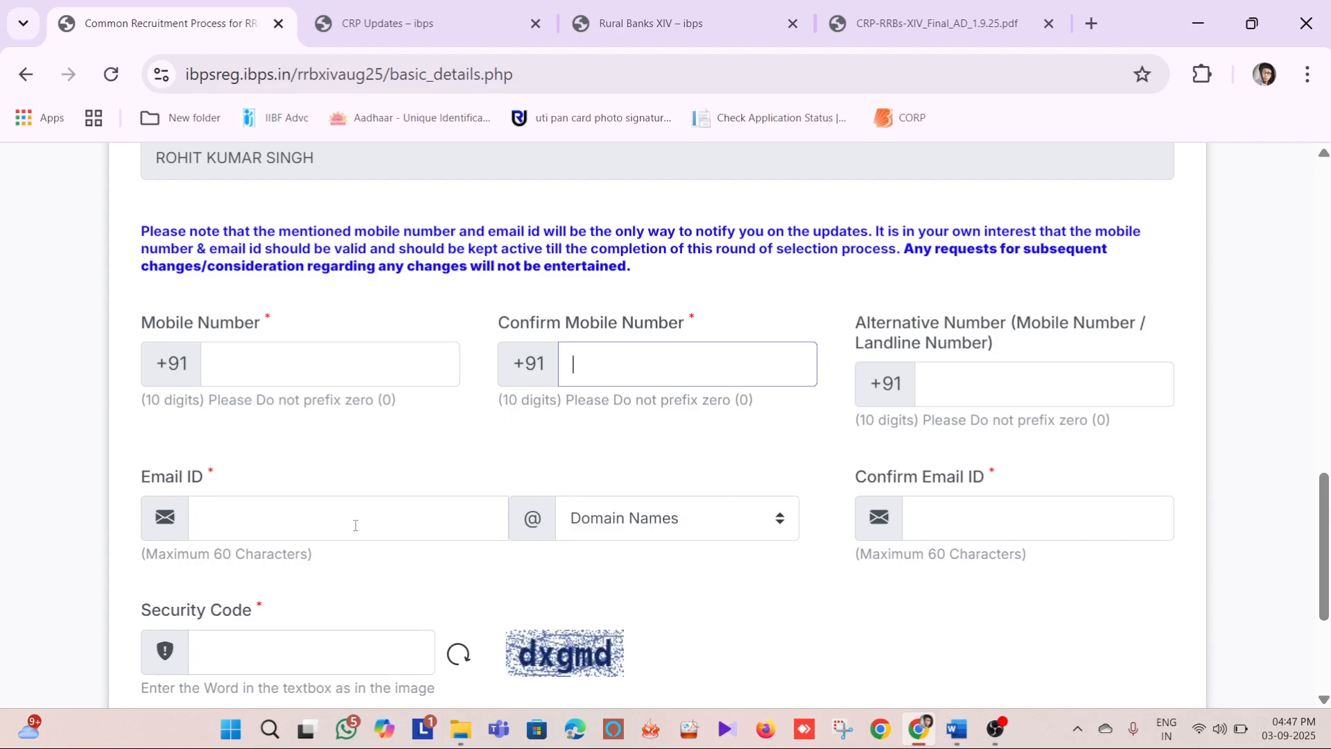
left_click(966, 384)
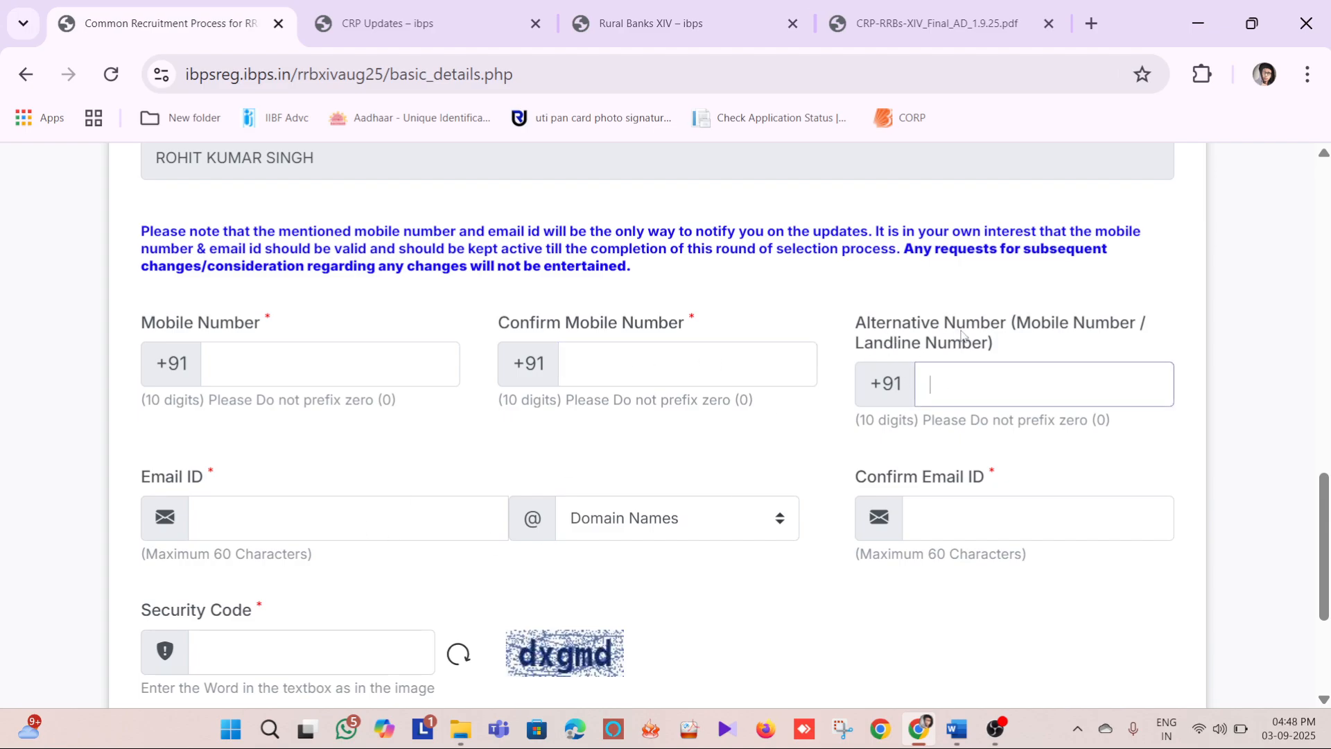
left_click(327, 511)
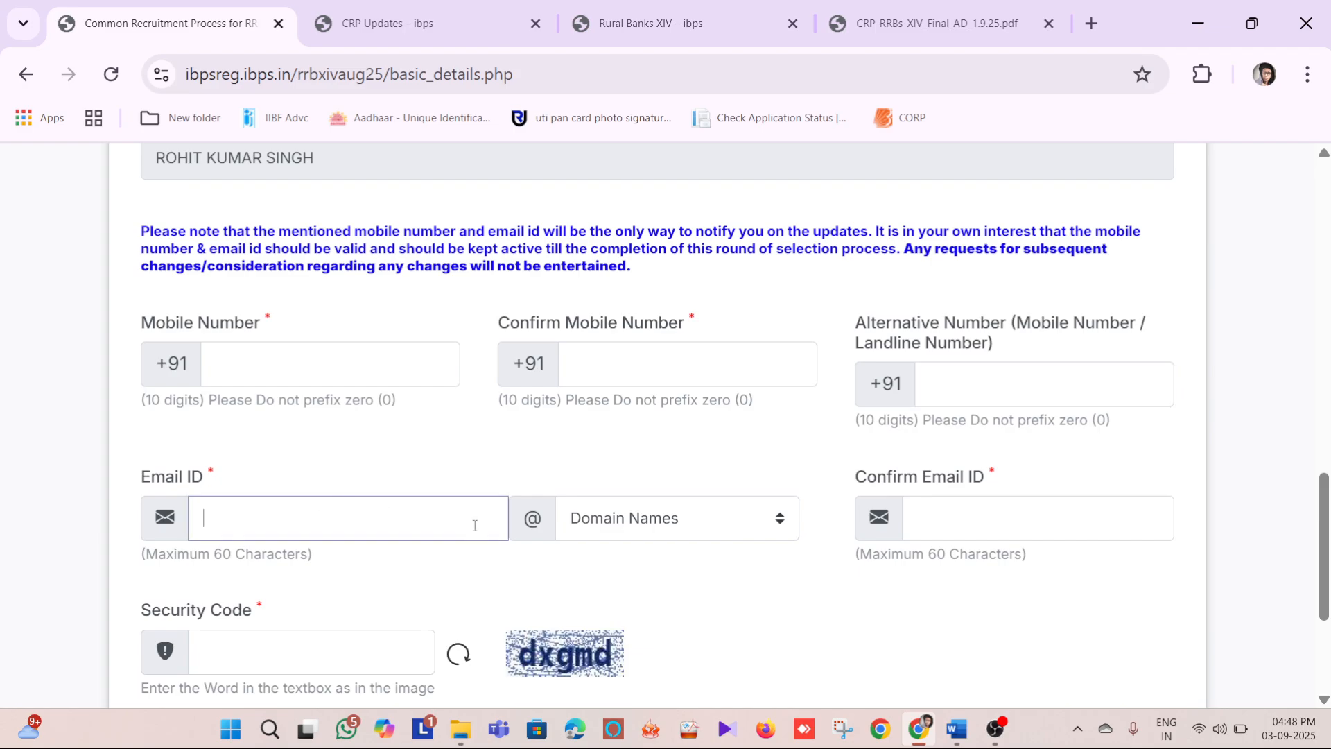
scroll(1039, 417, "down", 2)
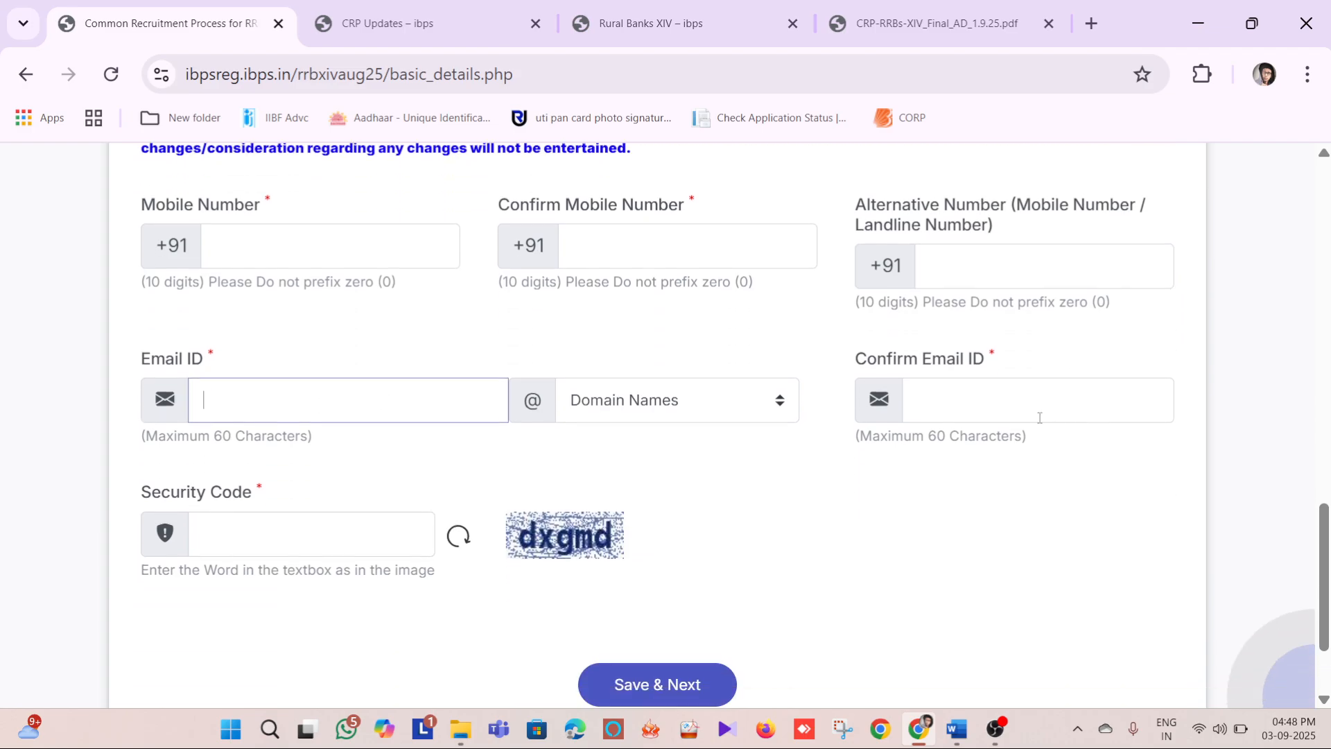
left_click(988, 402)
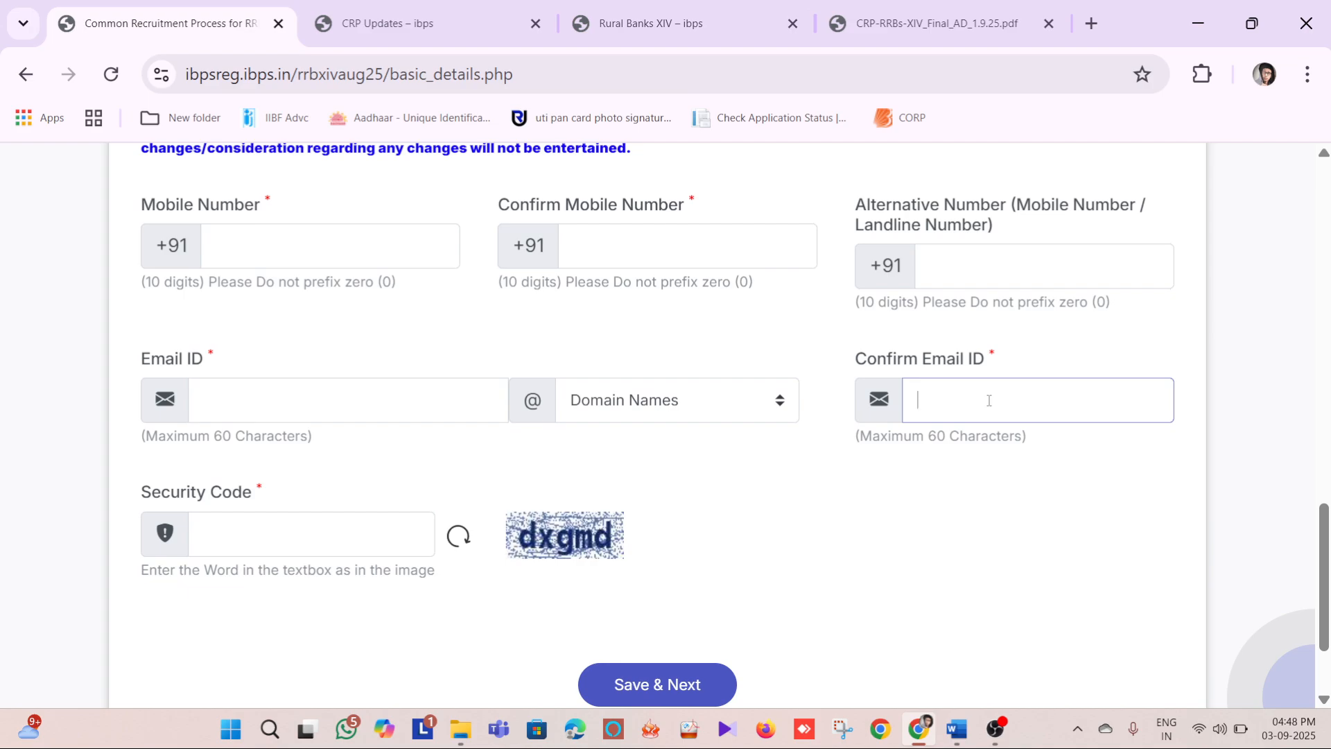
scroll(989, 400, "down", 2)
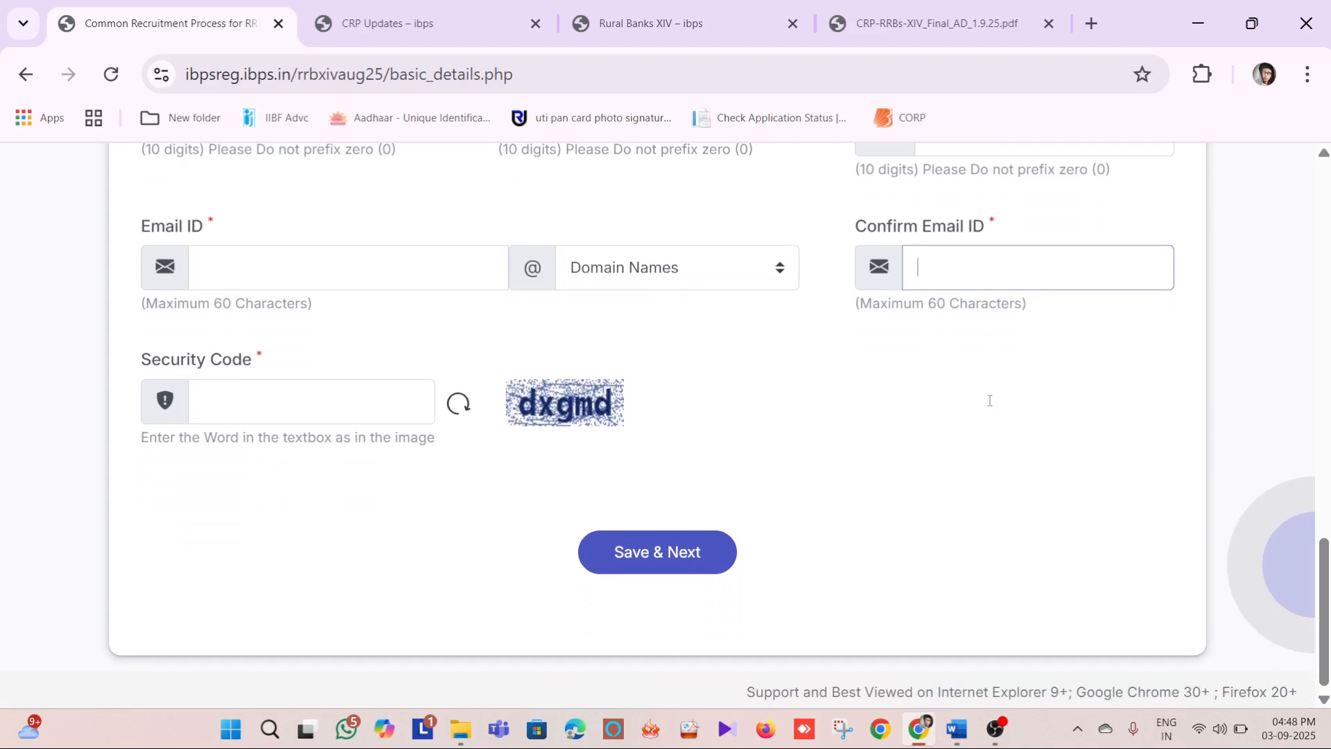
left_click(337, 404)
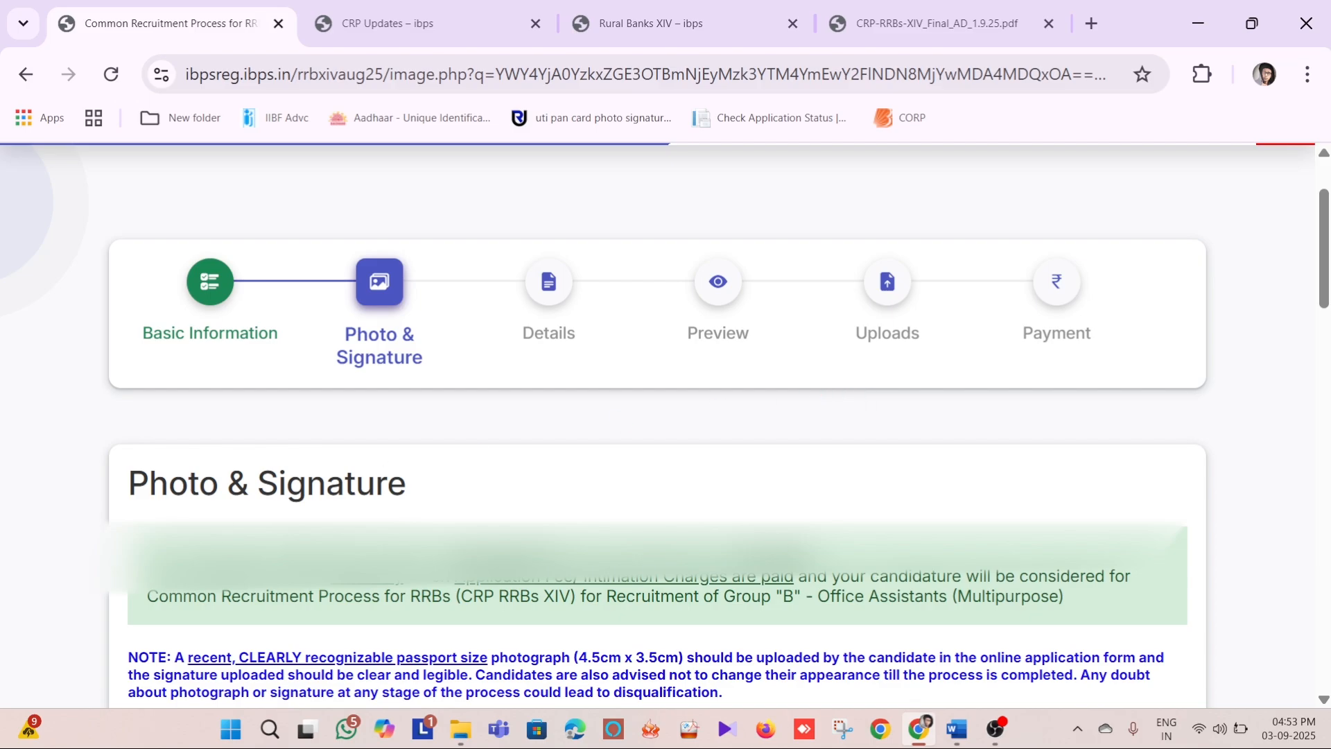
Review the Photo & Signature notes, consult the guidelines for scanning the photograph and signature, and return to the application form
left_click_drag(149, 556, 617, 557)
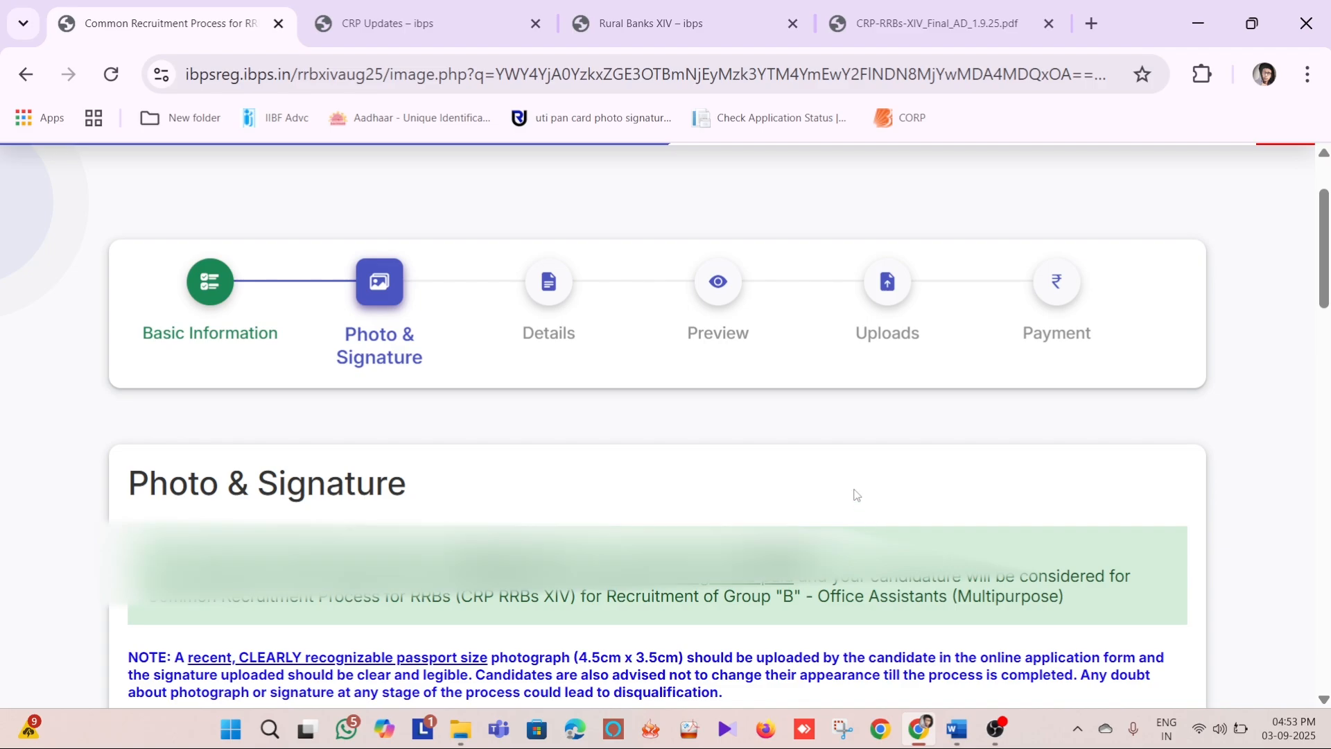
scroll(1007, 473, "down", 6)
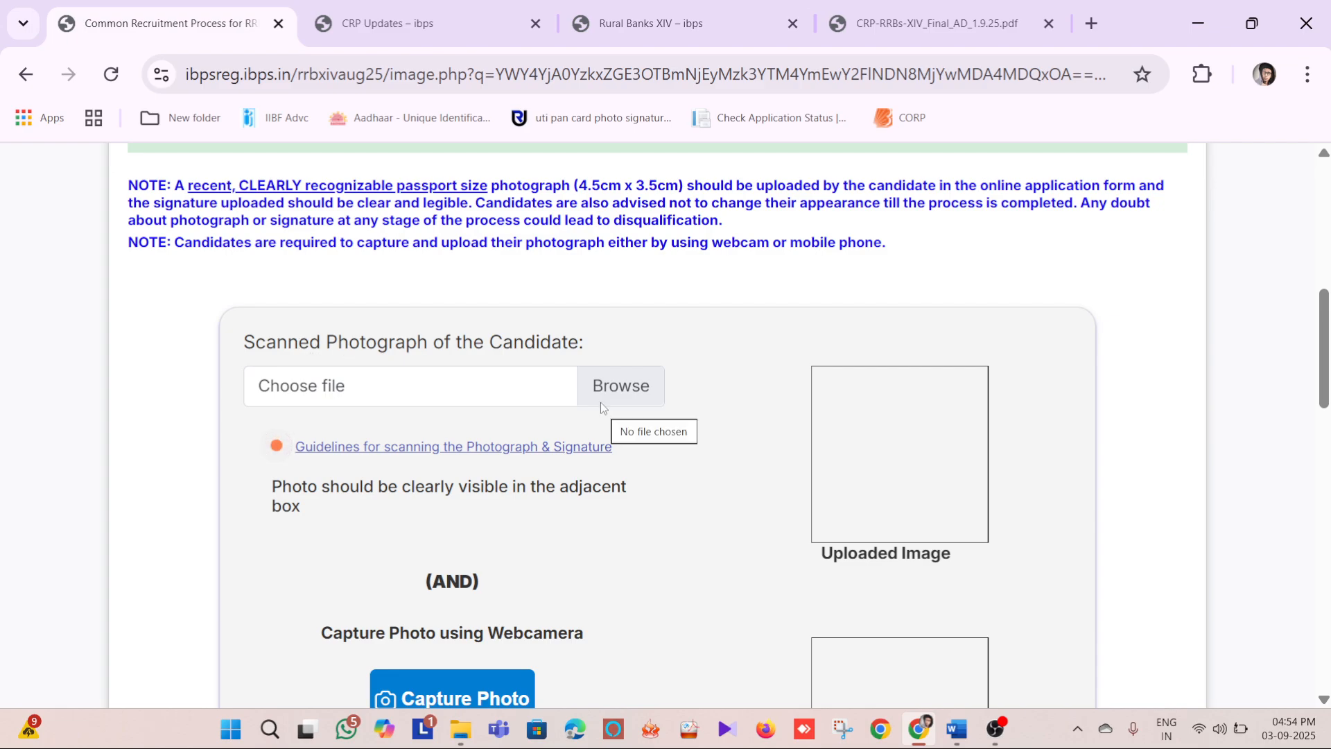
left_click(563, 451)
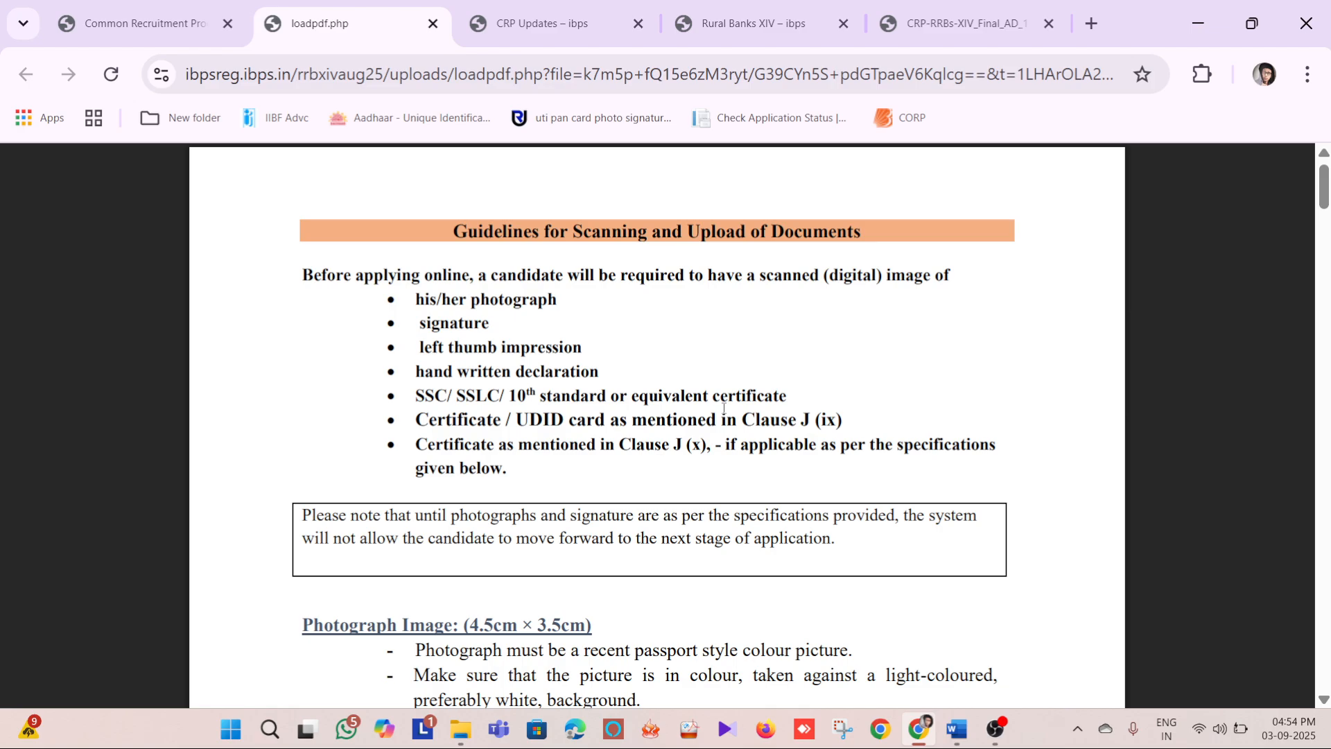
key("ctrl+shift+Tab")
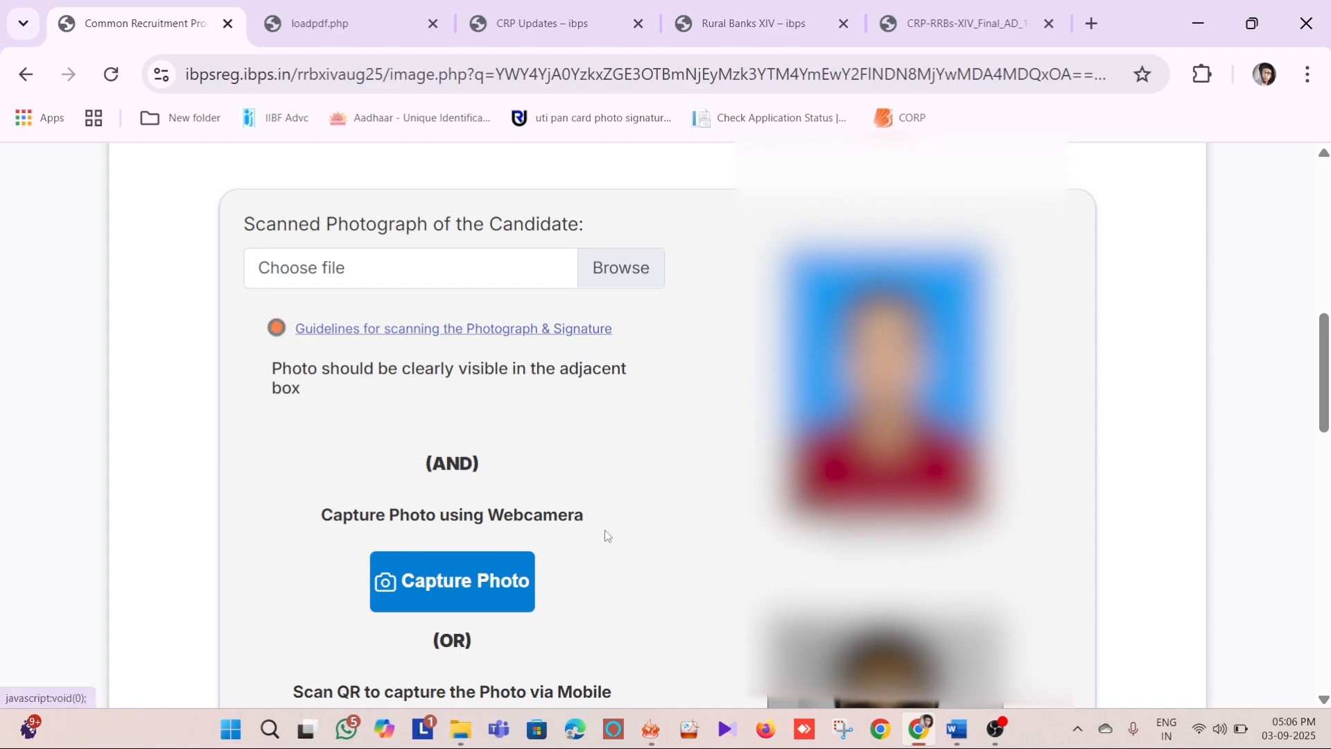
Review the uploaded photograph and the webcam and QR capture options, and confirm the photo as valid with agreement to the note
scroll(604, 530, "down", 3)
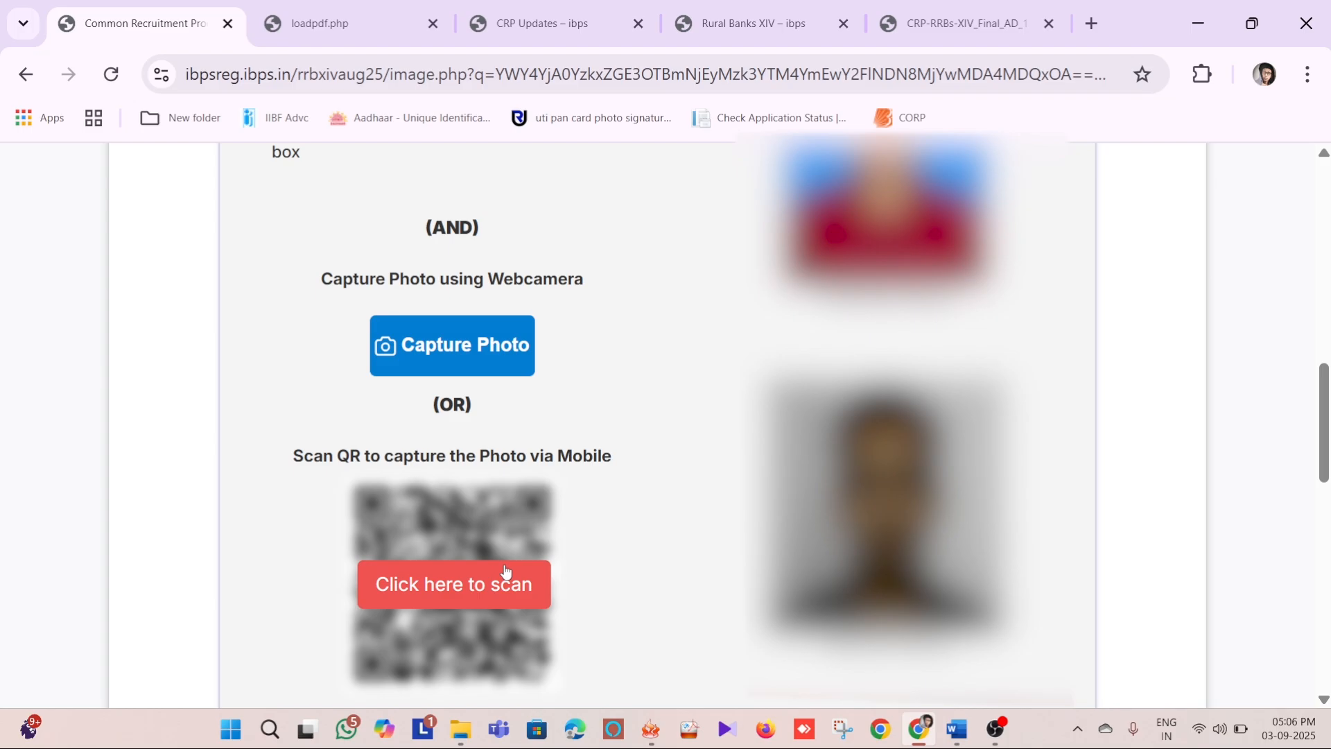
scroll(521, 549, "down", 3)
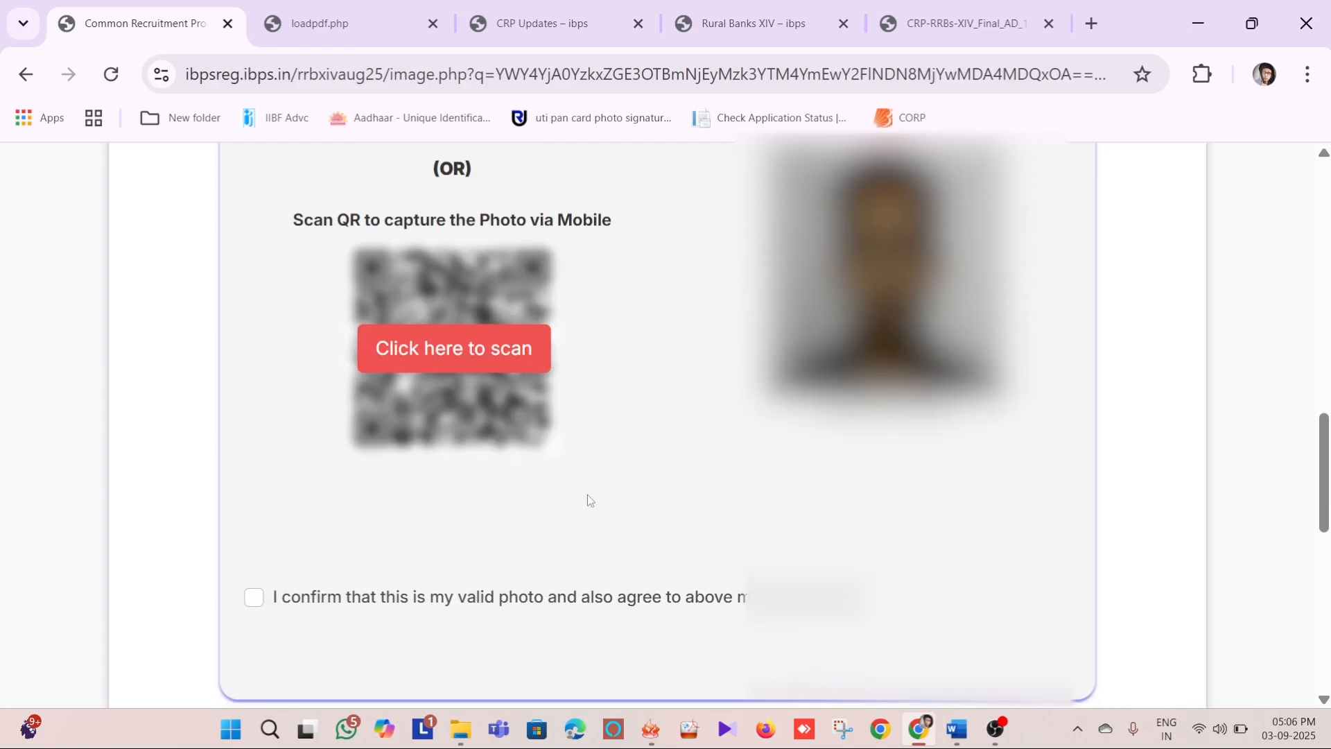
scroll(589, 494, "up", 2)
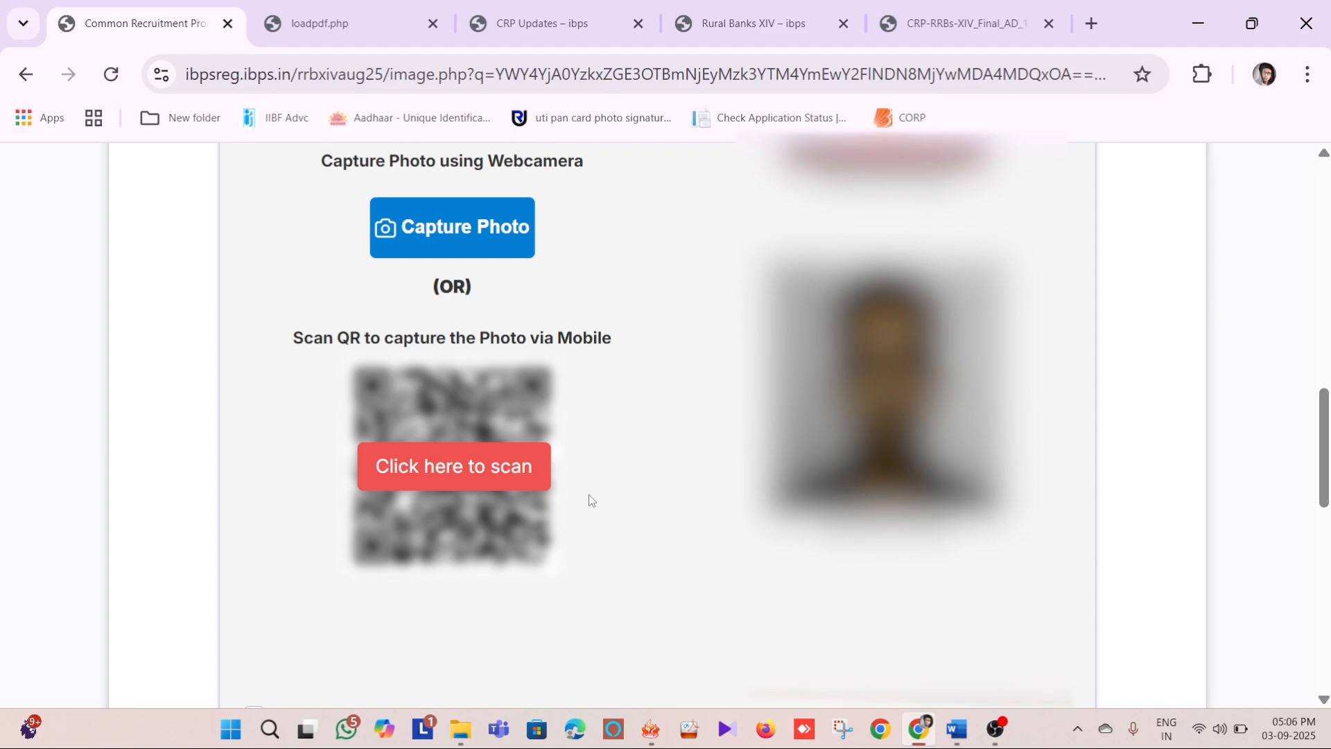
scroll(588, 494, "down", 2)
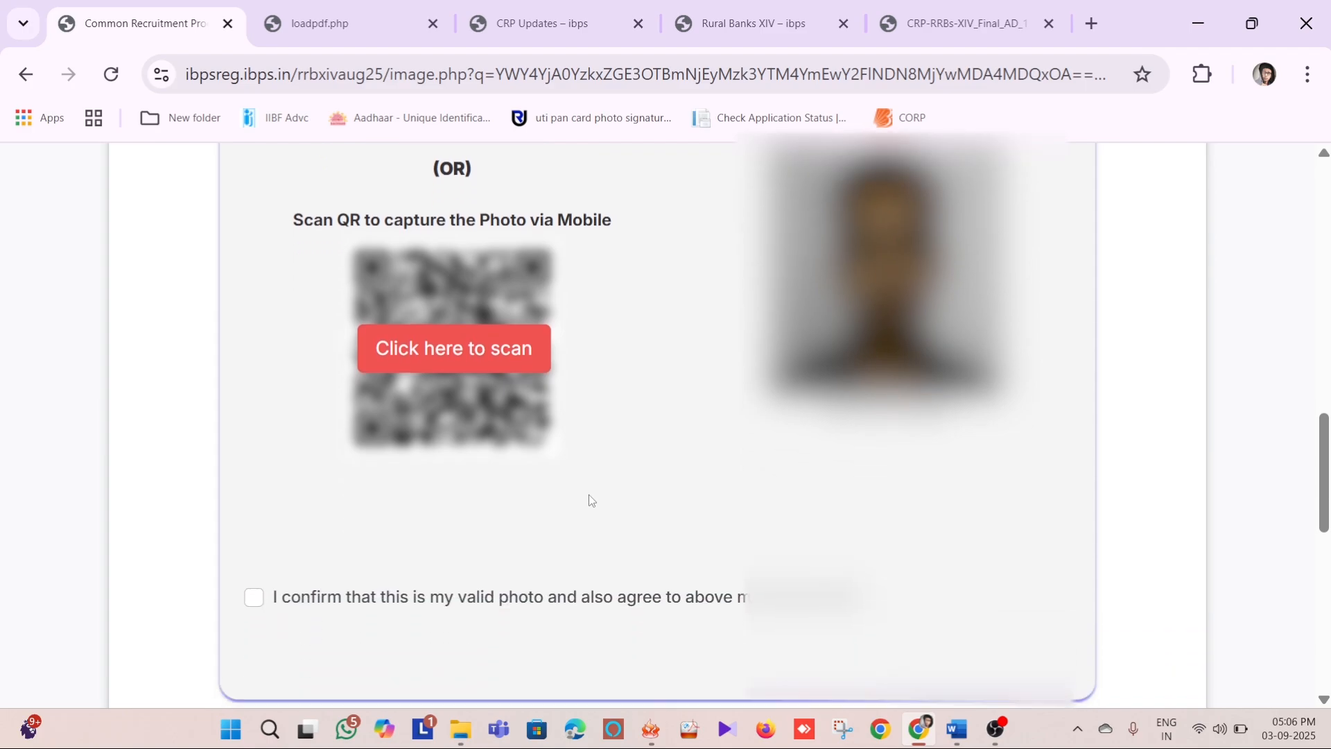
left_click(256, 601)
Consult the signature scanning guidelines, return to the form, and proceed from the Photo & Signature stage with the signature confirmed as valid
scroll(633, 459, "down", 7)
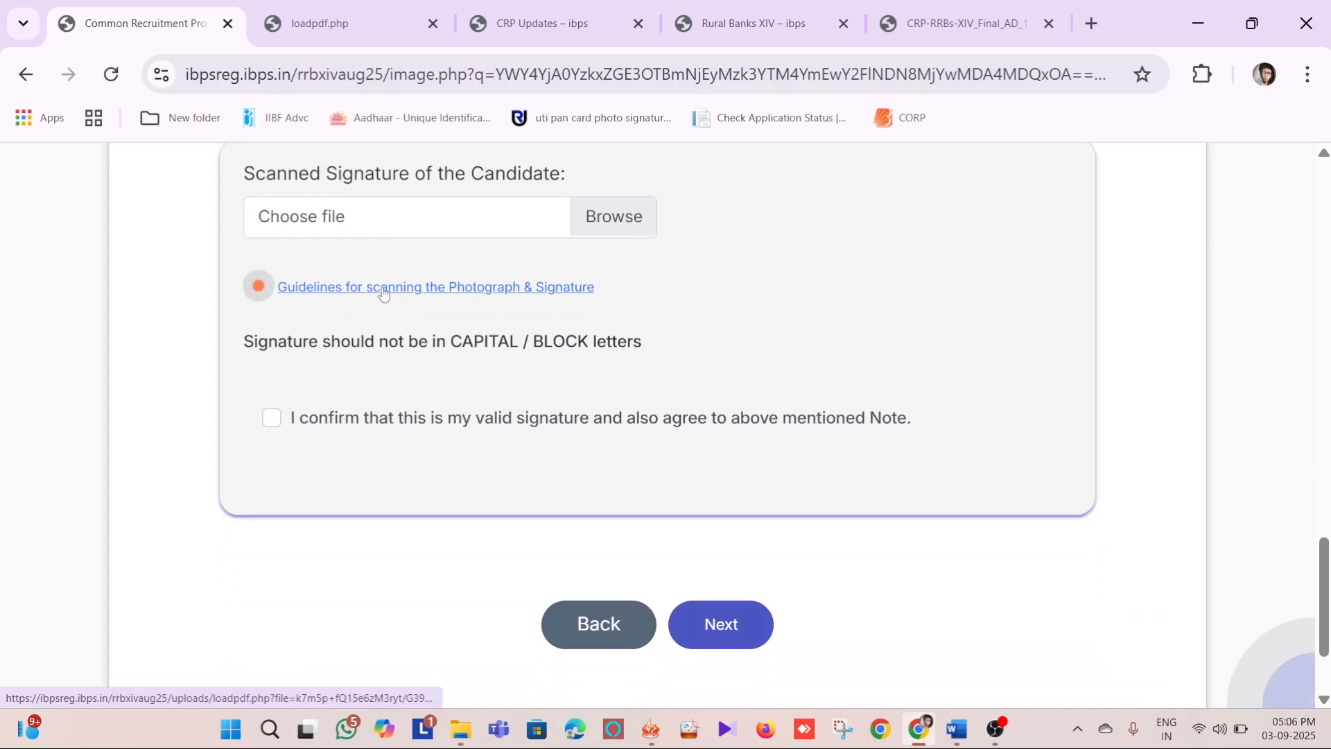
left_click(382, 289)
scroll(661, 313, "down", 3)
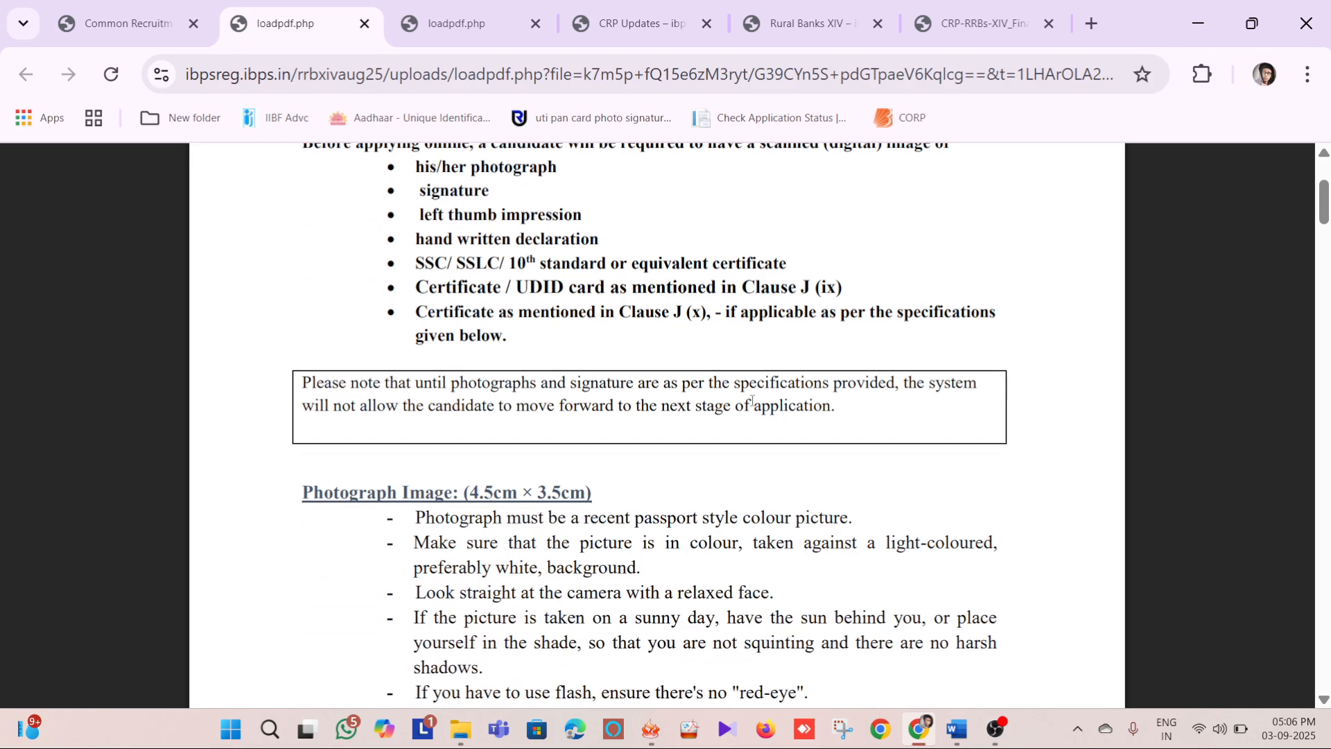
key("ctrl+shift+Tab")
scroll(825, 435, "down", 2)
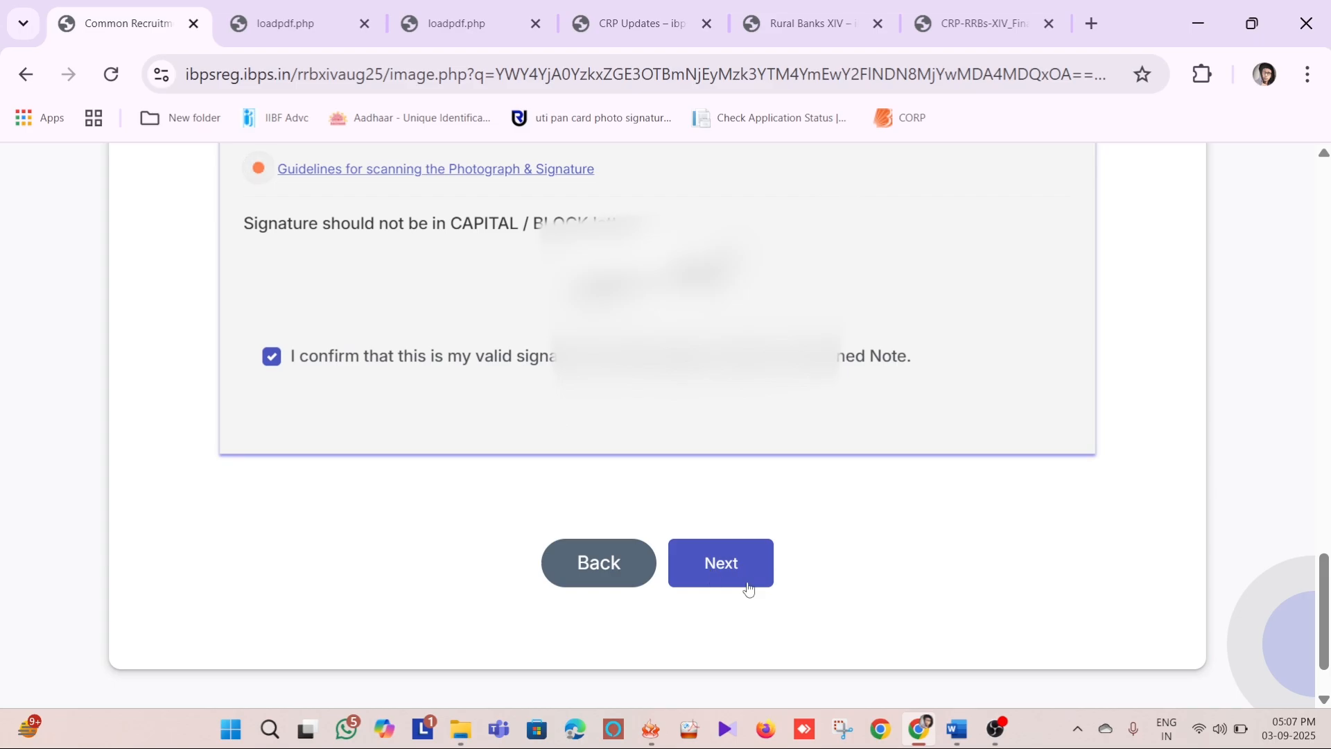
left_click(721, 563)
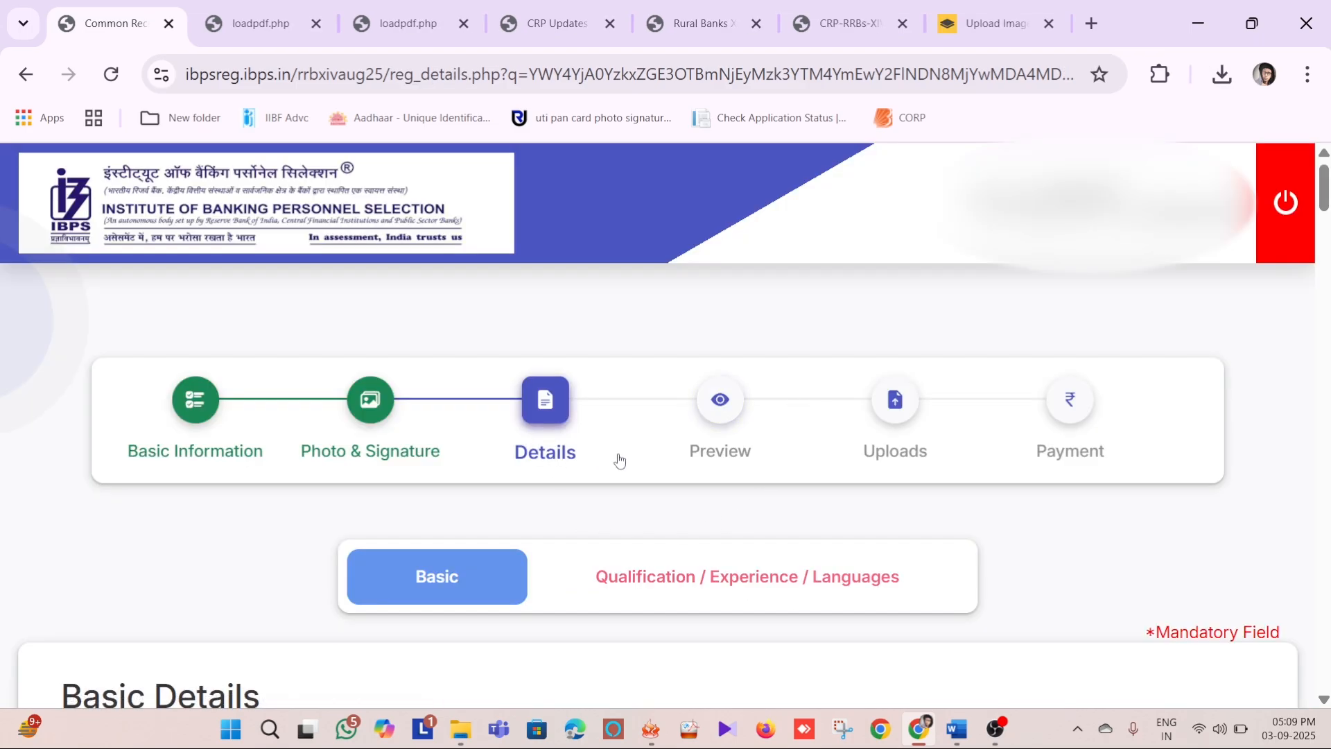
Set the category to GENERAL in the Basic Details and acknowledge the category notice
scroll(618, 460, "down", 3)
scroll(726, 373, "down", 2)
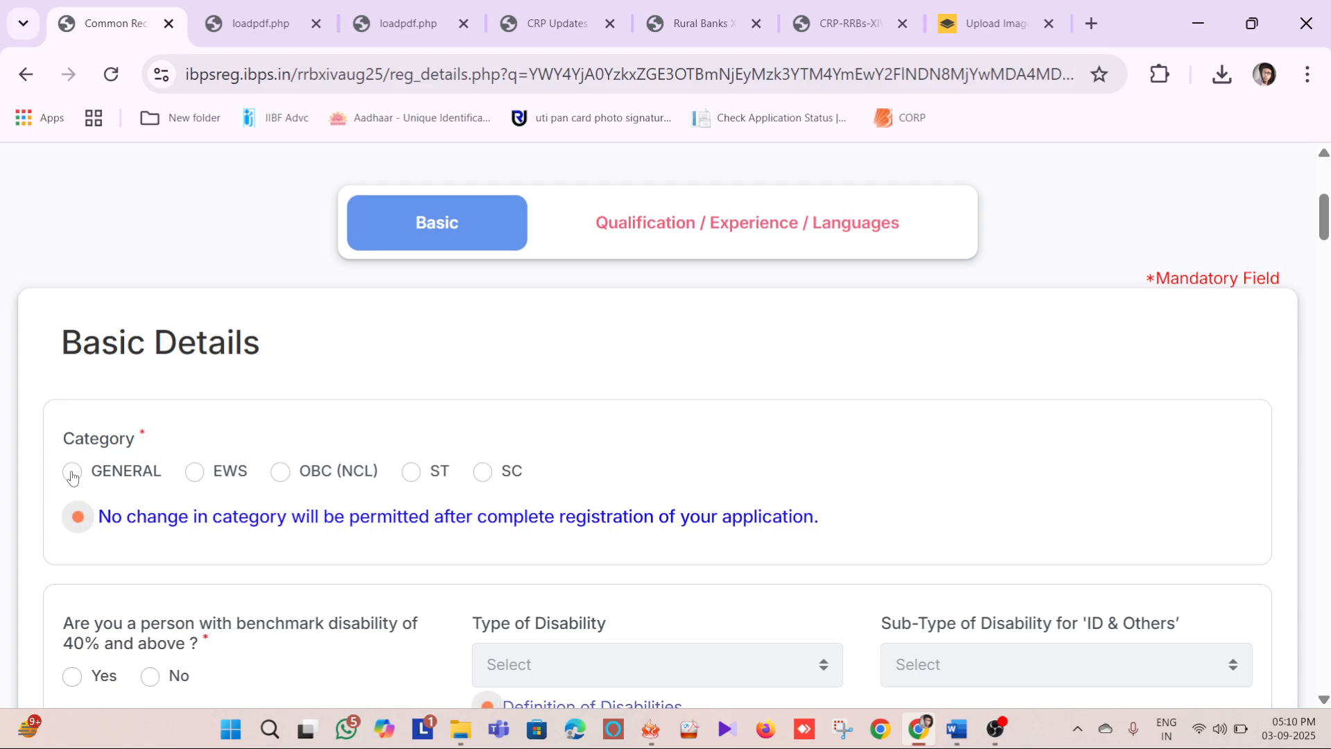
left_click(72, 475)
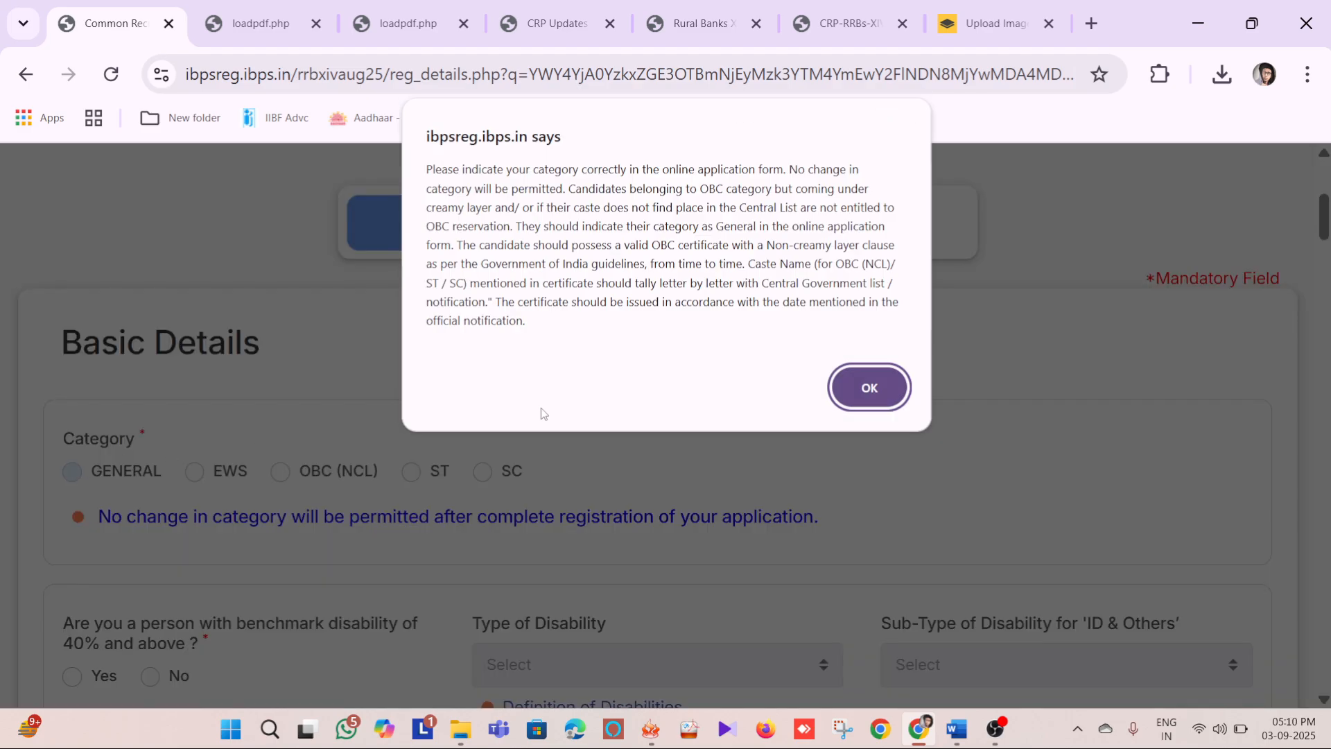
left_click(870, 388)
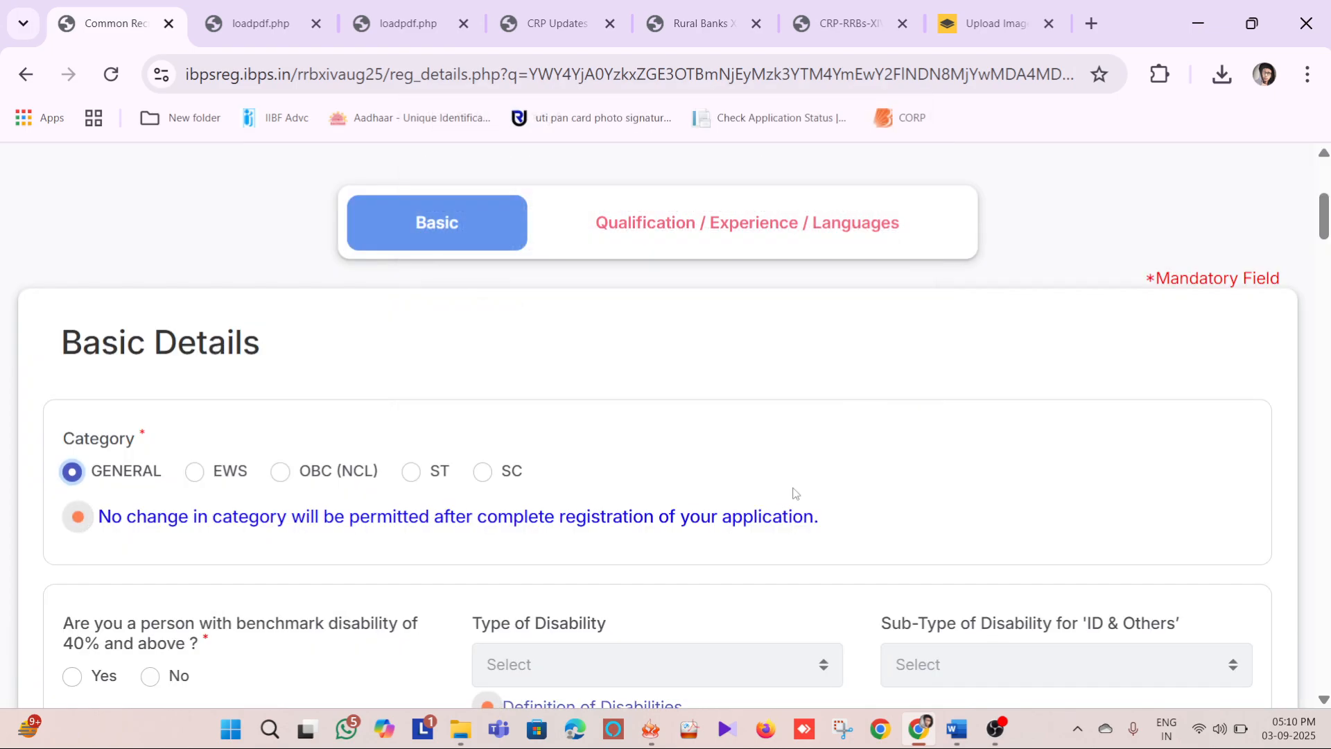
Answer No to benchmark disability of 40% and above and to specified disability with difficulty in writing
scroll(787, 491, "down", 3)
scroll(541, 378, "down", 2)
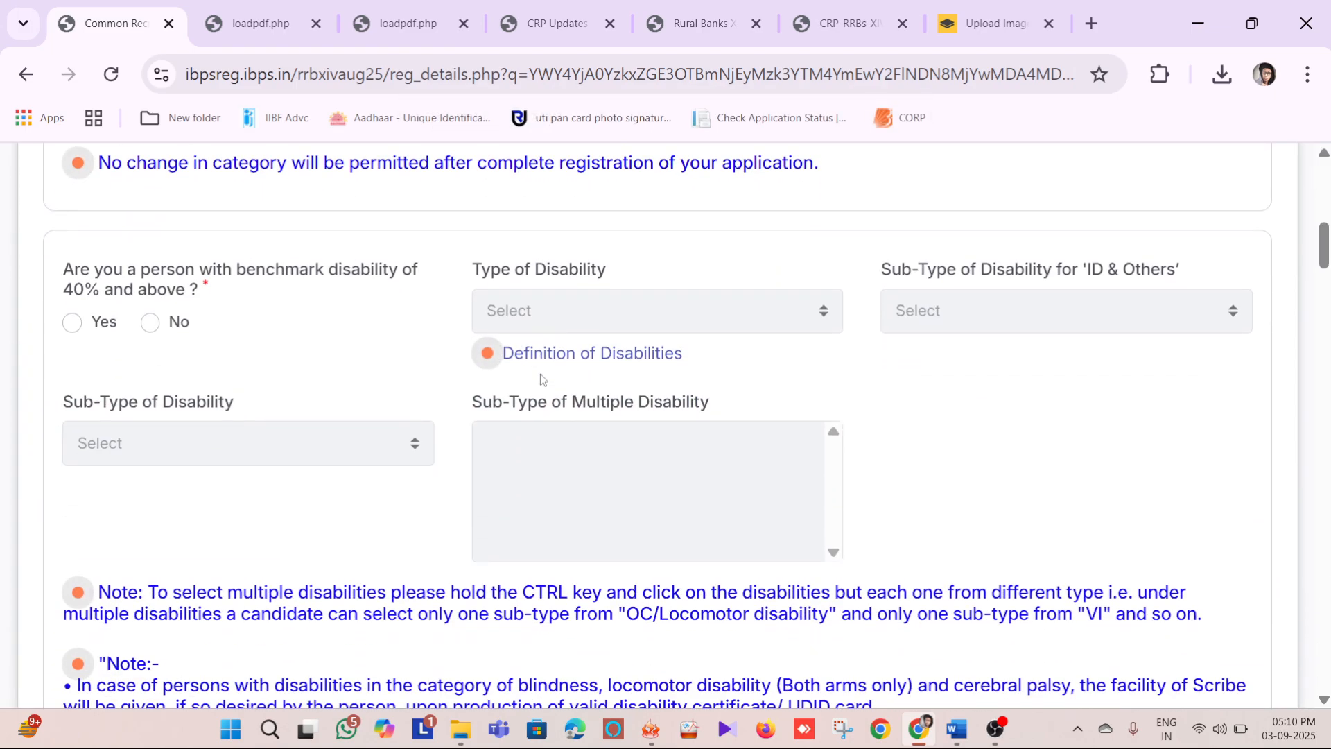
left_click(151, 323)
scroll(582, 319, "down", 10)
scroll(589, 328, "down", 3)
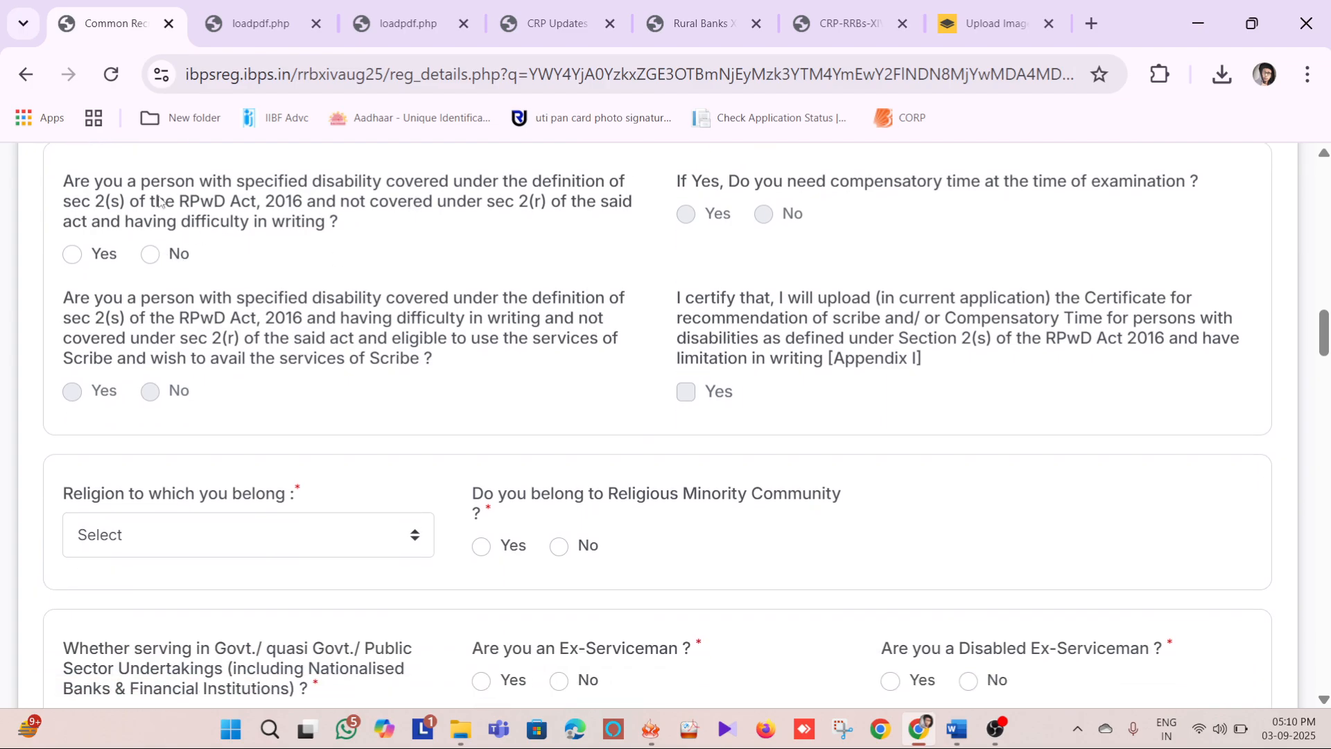
left_click(149, 257)
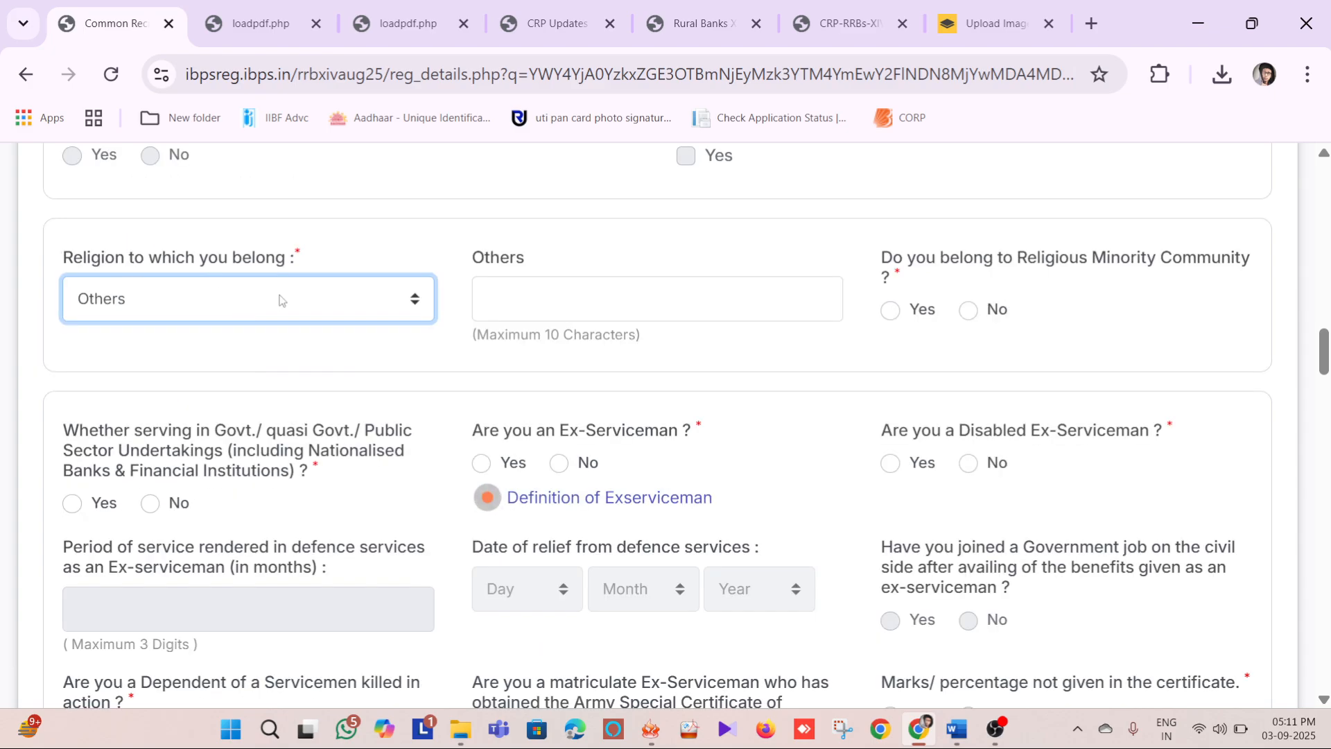
Set the religion to Hinduism and answer No to belonging to a religious minority community and serving in Govt./Public Sector Undertakings
left_click(206, 311)
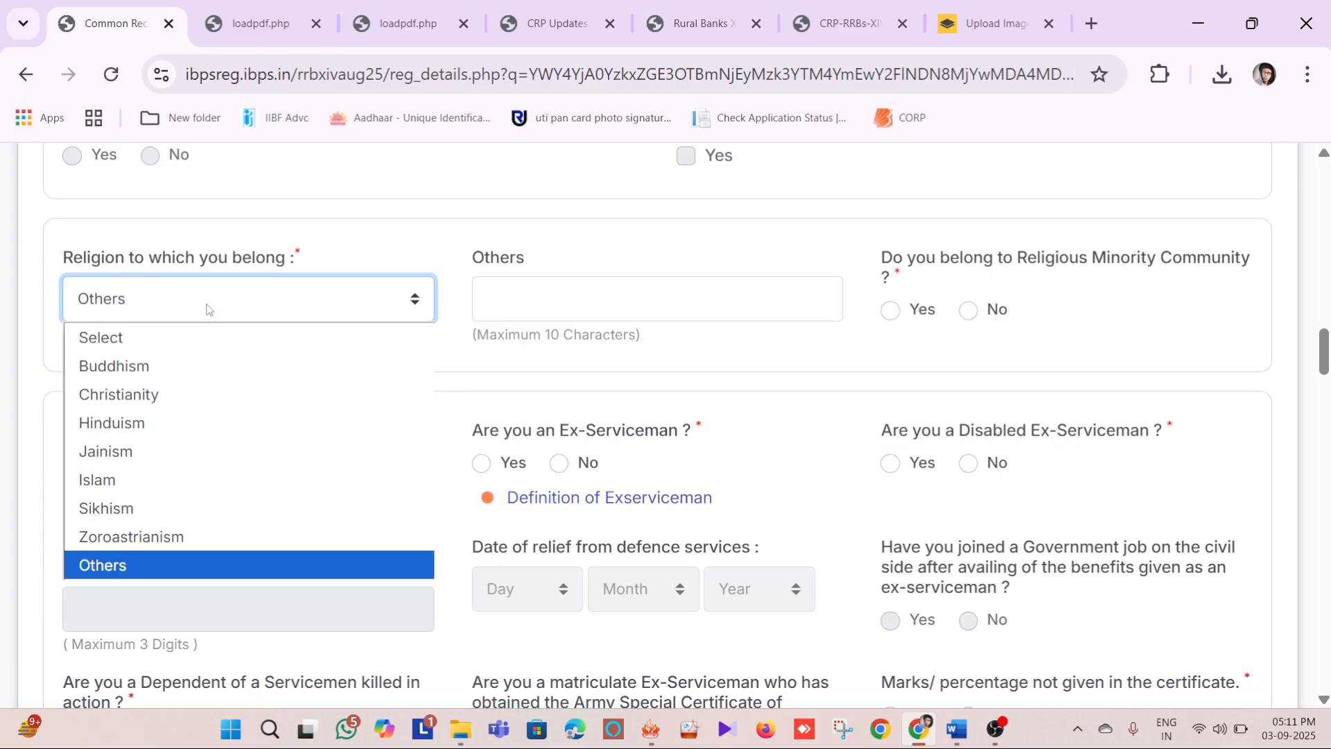
left_click(176, 422)
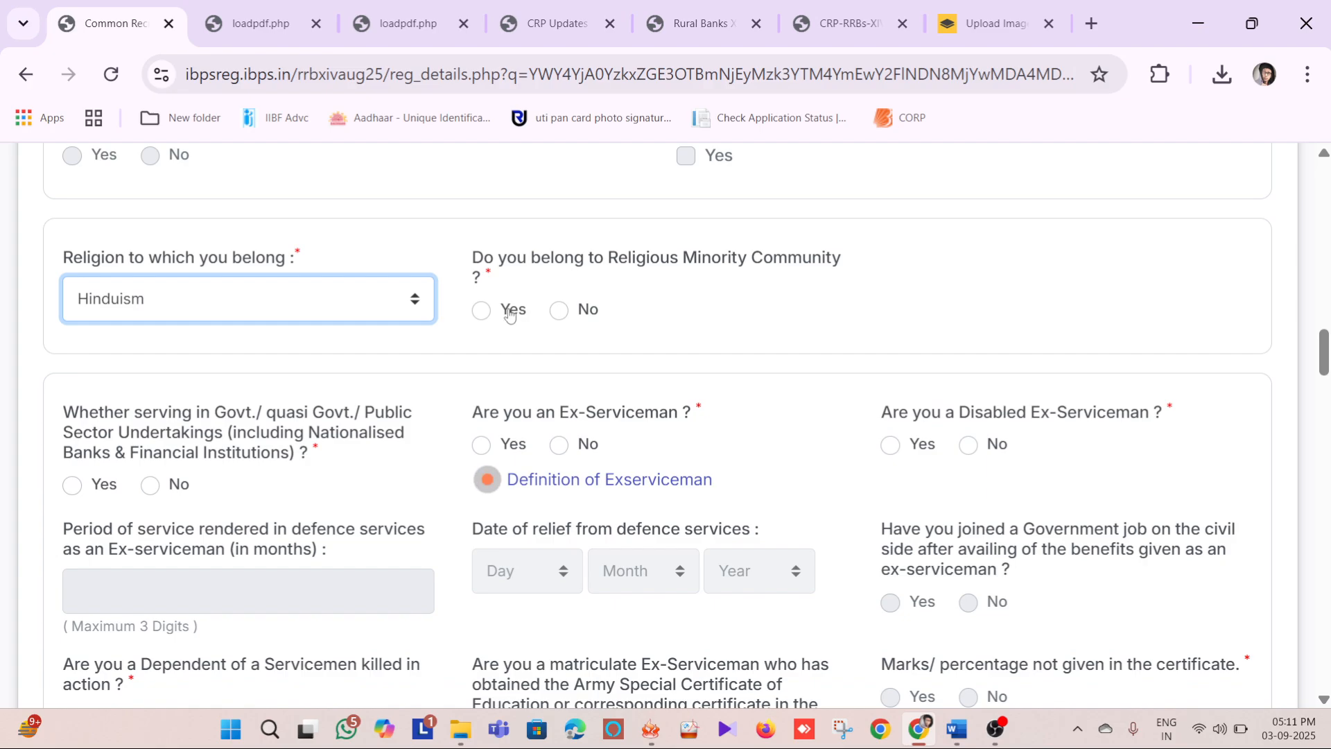
left_click(560, 311)
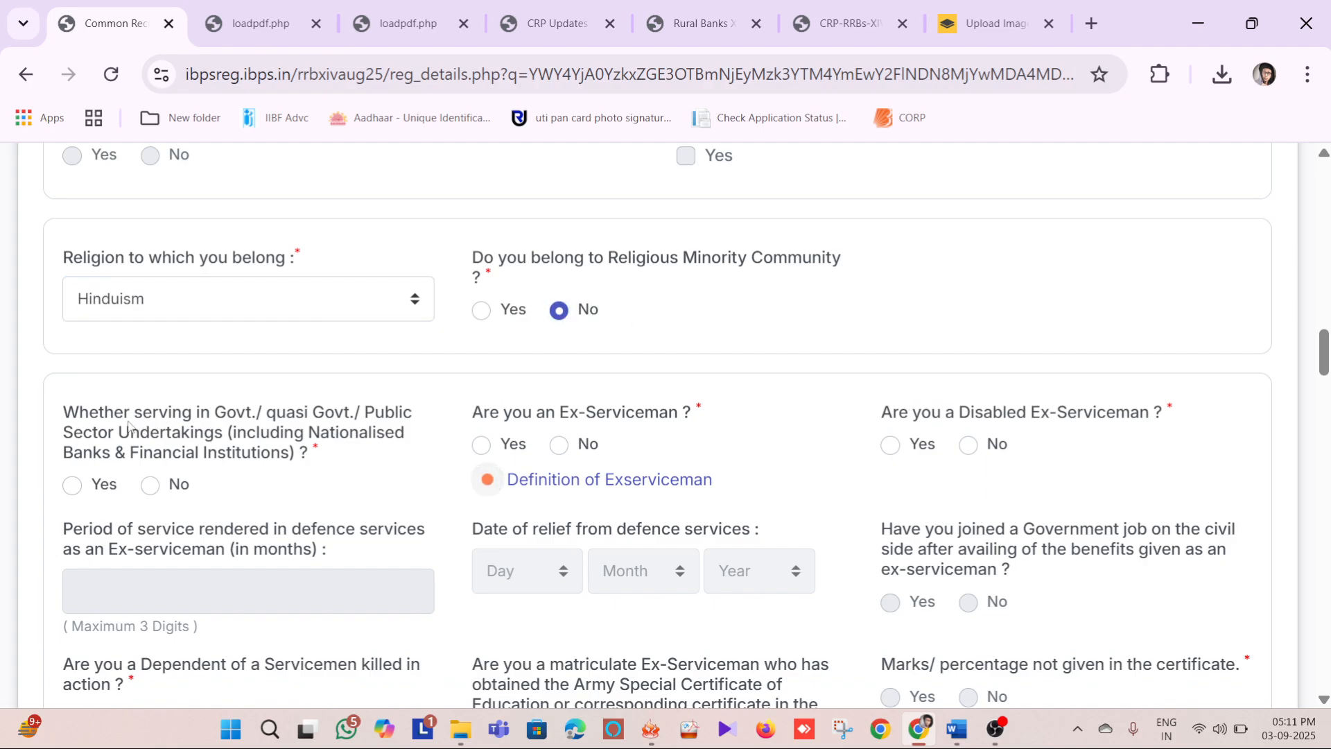
left_click(151, 485)
scroll(24, 341, "down", 10)
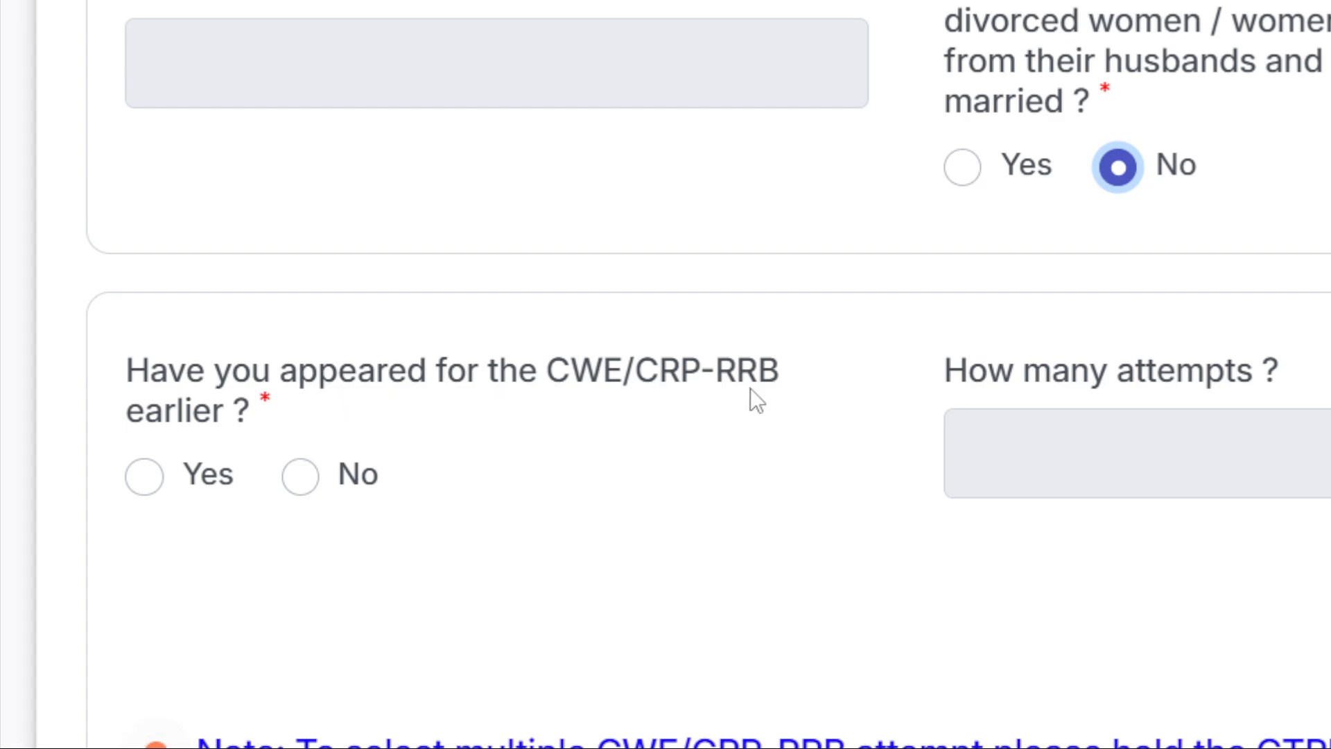
Check the attempts field enabled by Yes for earlier CWE/CRP-RRB appearances, and set that question's answer to No
scroll(54, 389, "down", 1)
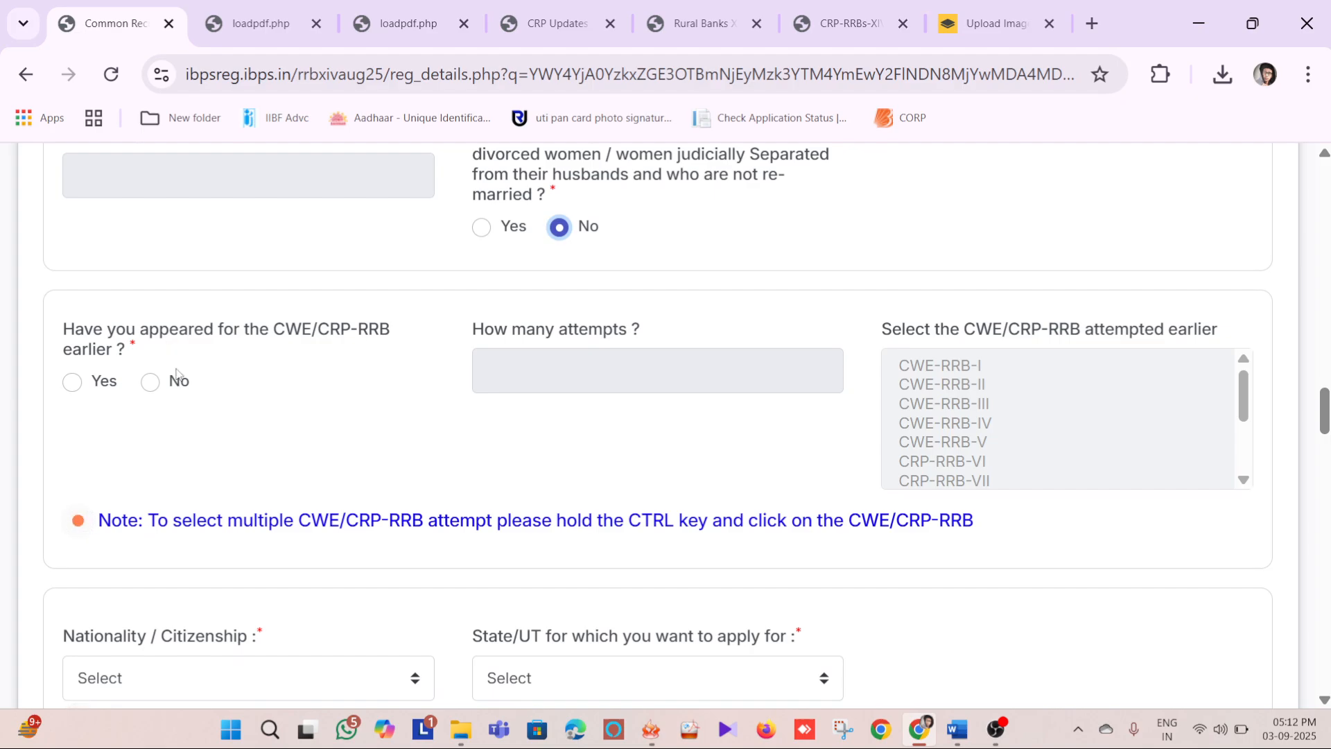
left_click(151, 386)
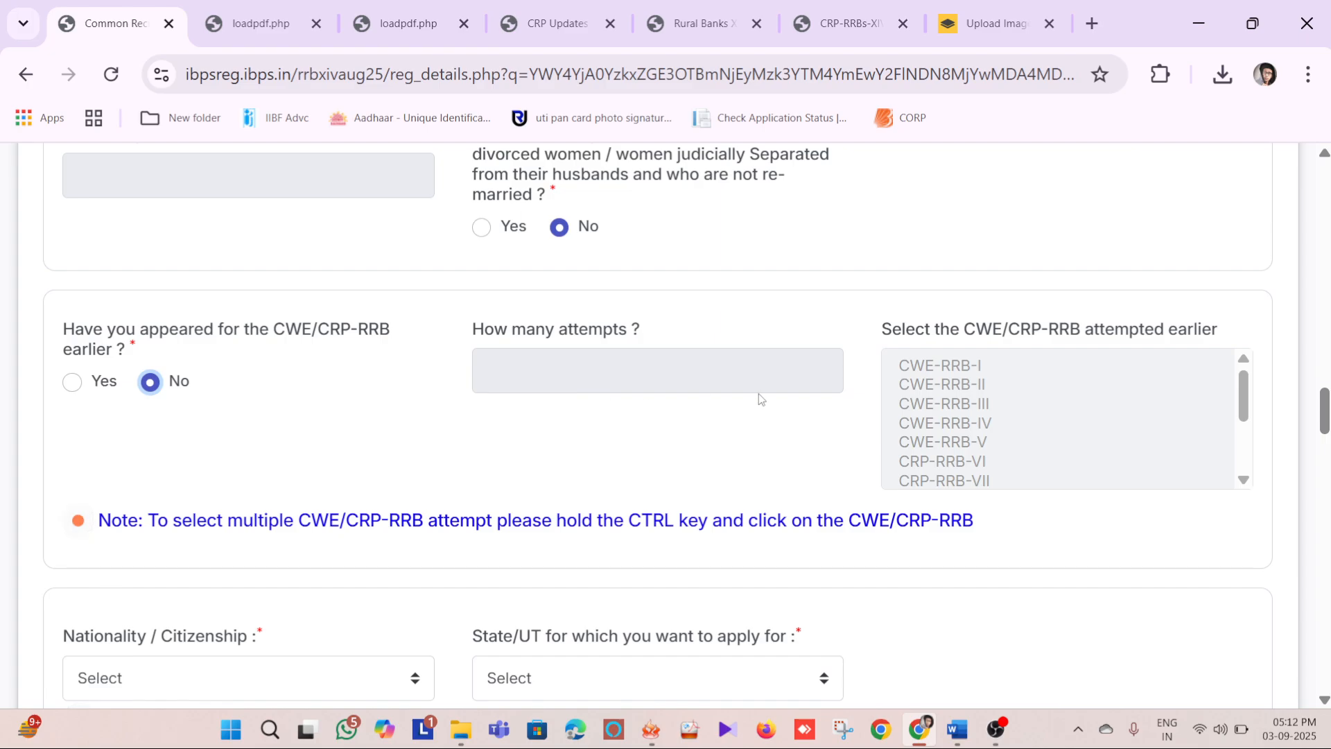
left_click(75, 385)
left_click(625, 378)
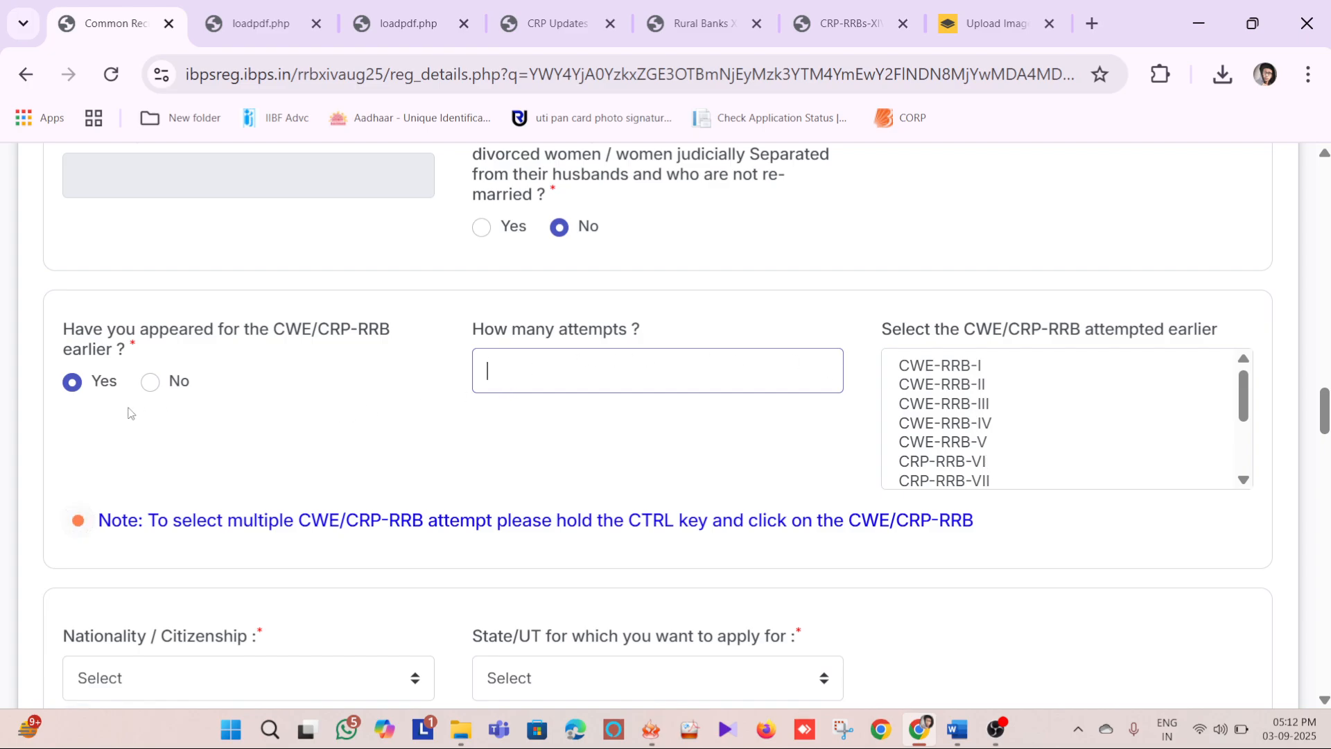
left_click(150, 382)
Set the nationality to Indian and the State/UT to apply for to Jharkhand, and check the state's Regional Rural Bank field
scroll(339, 360, "down", 5)
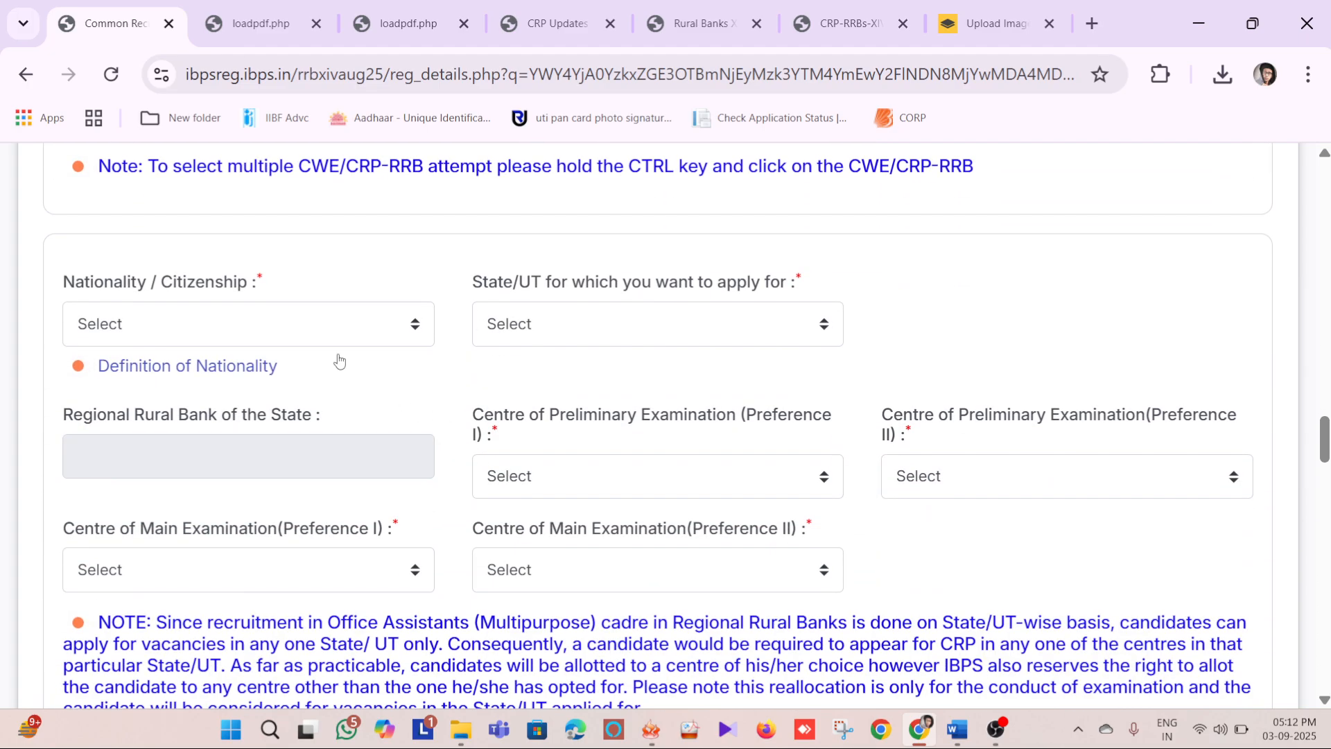
left_click(160, 321)
left_click(130, 391)
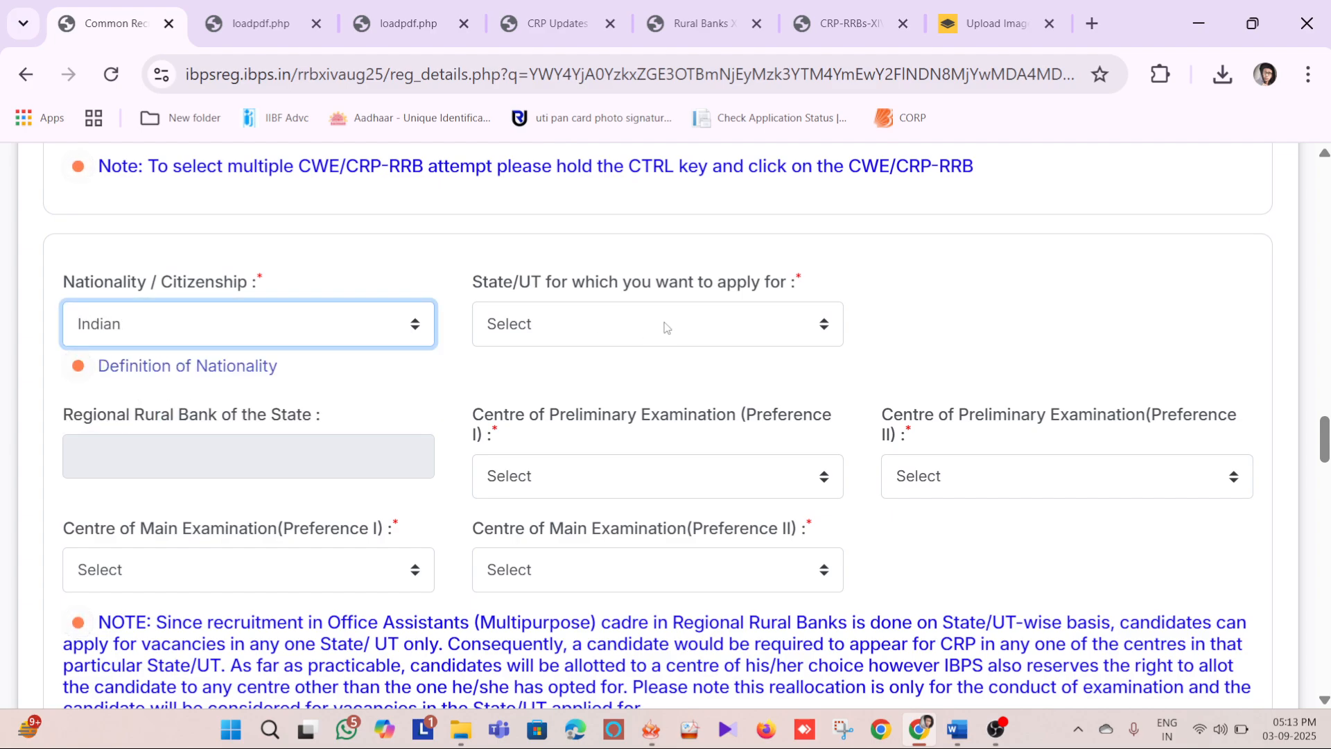
left_click(664, 326)
type("jh")
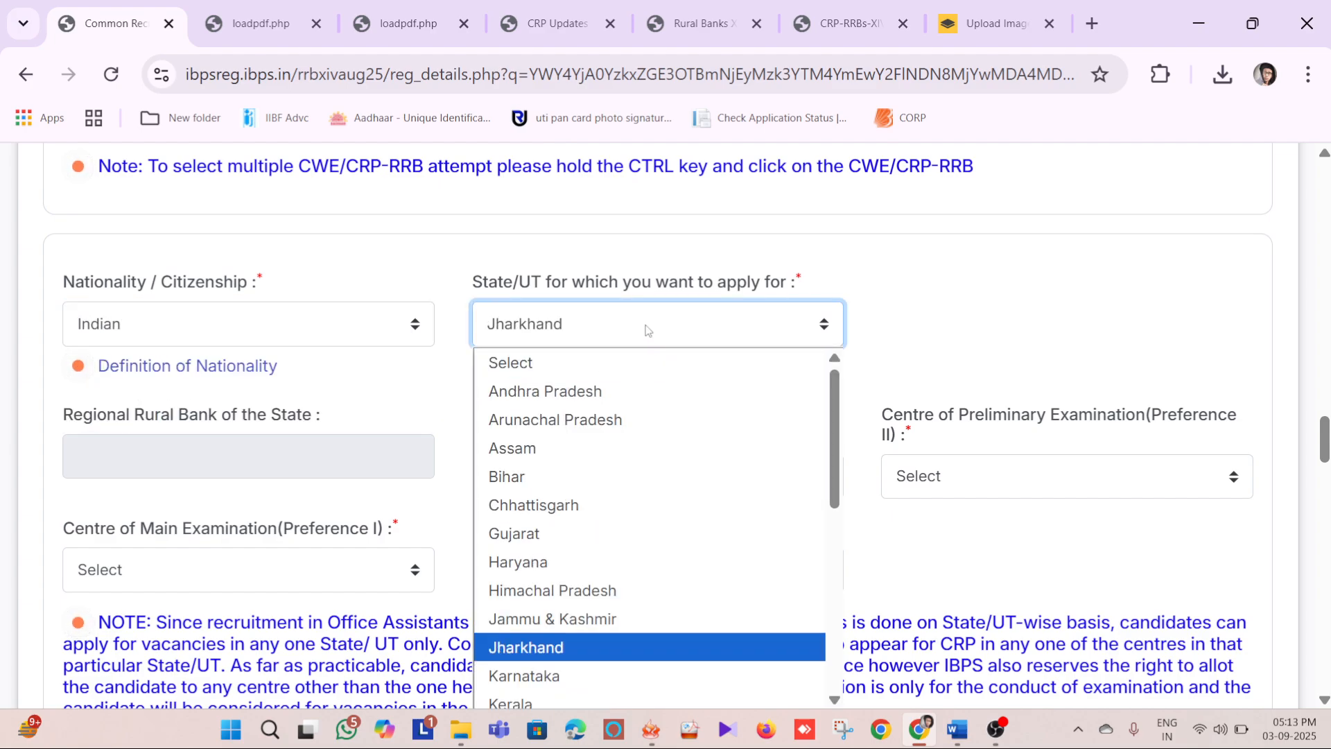
key("Return")
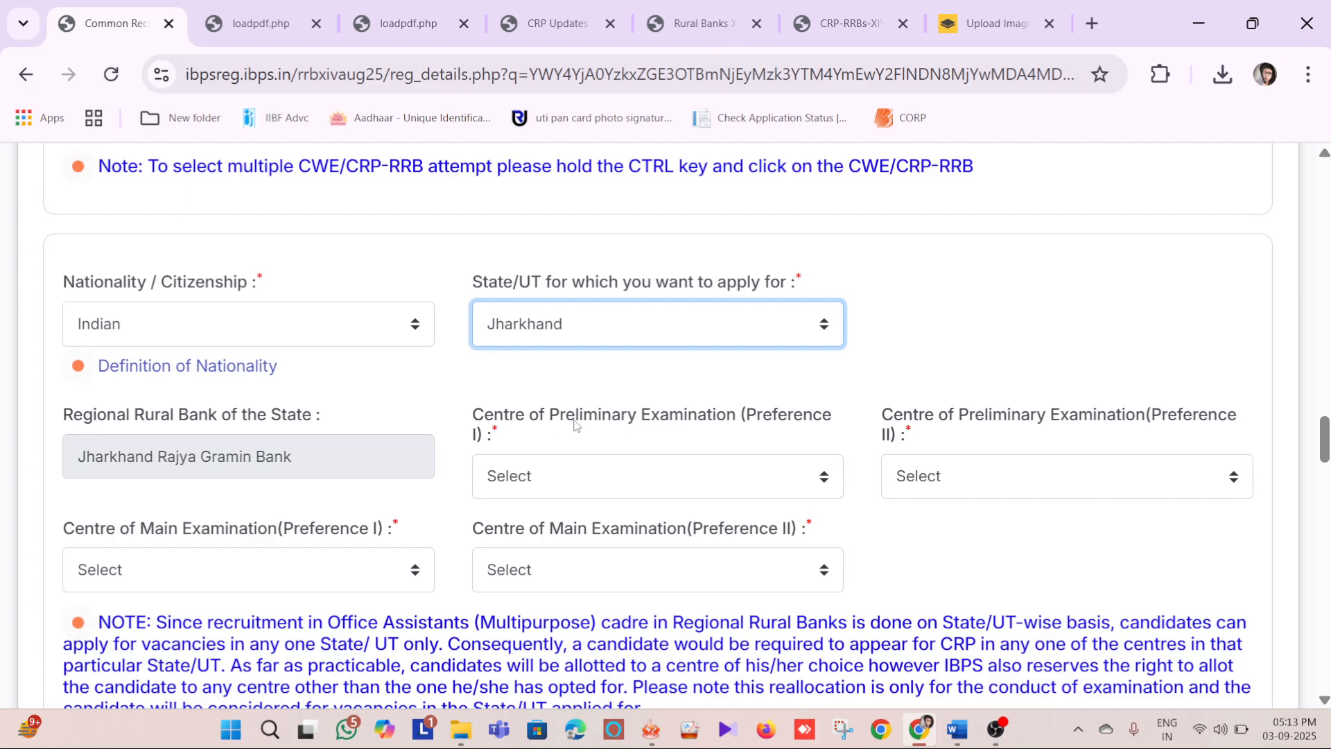
left_click(62, 415)
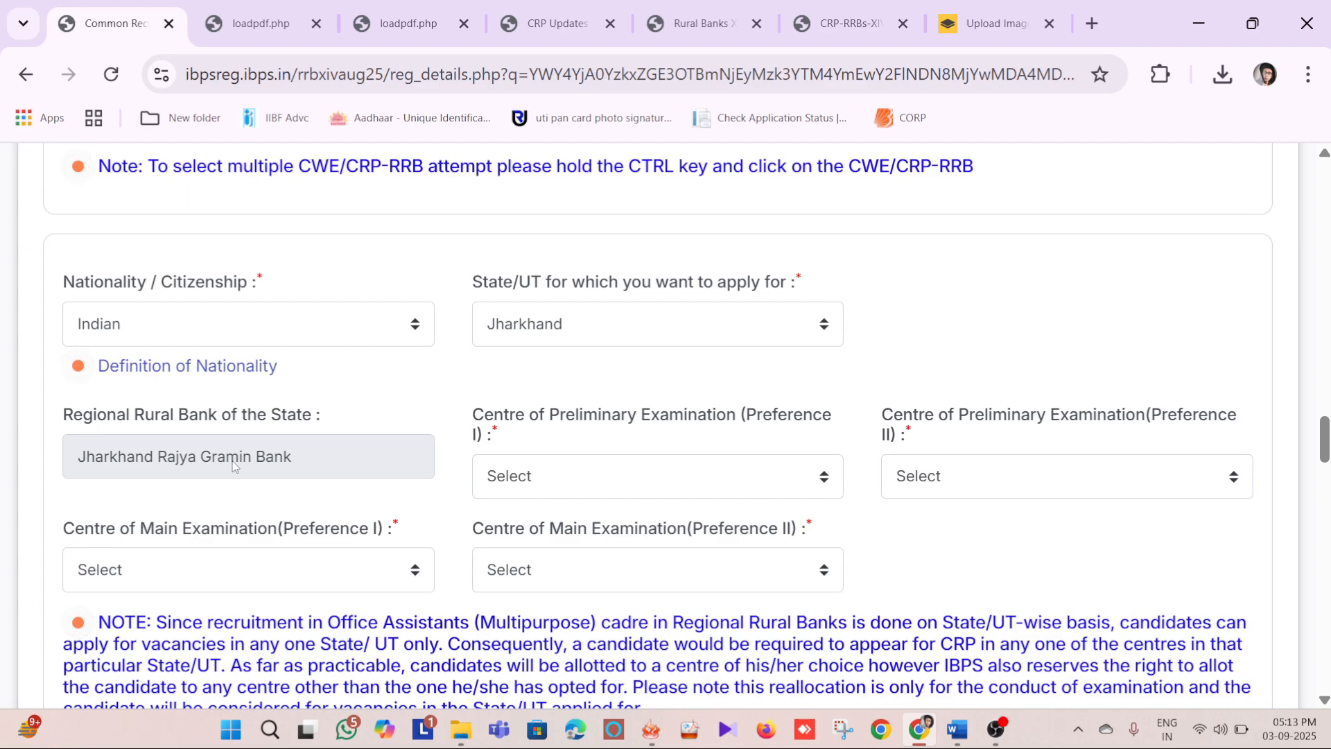
Set the preliminary examination centres to Dhanbad as Preference I and Hazaribagh as Preference II
left_click(603, 477)
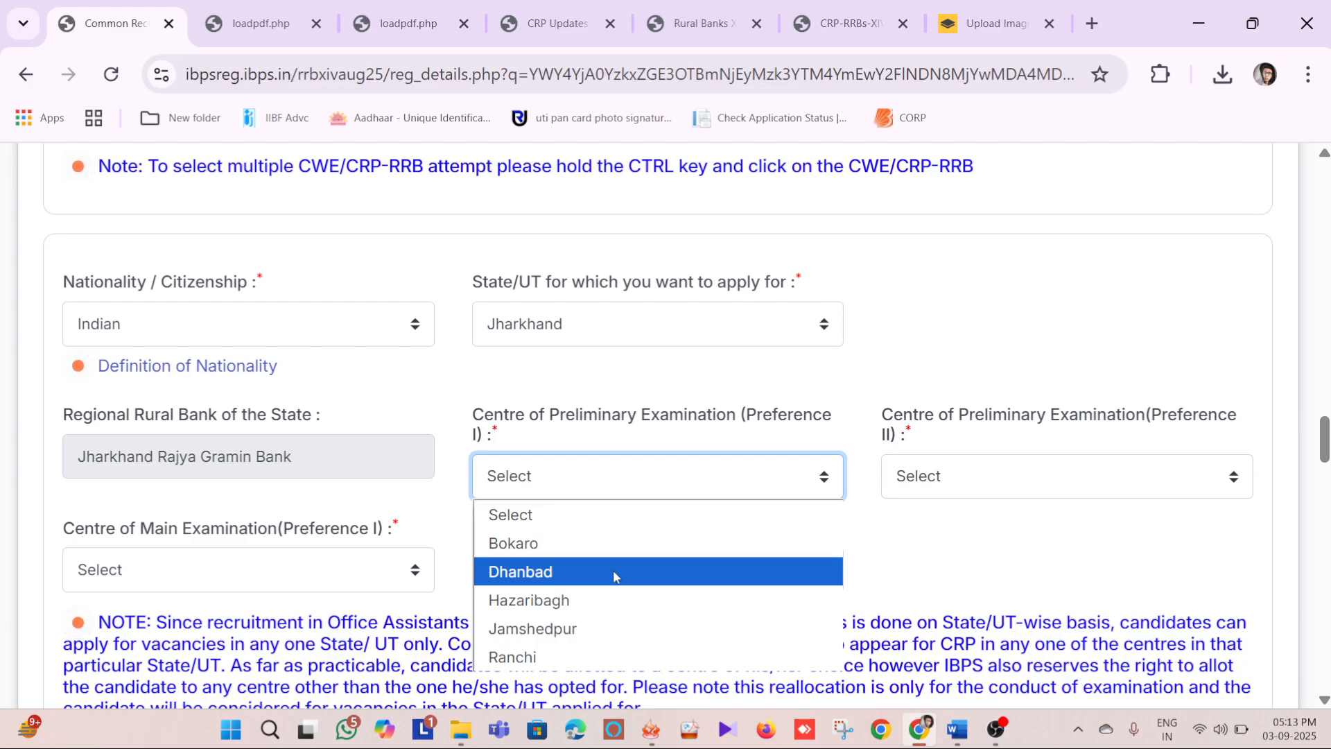
left_click(613, 571)
left_click(956, 472)
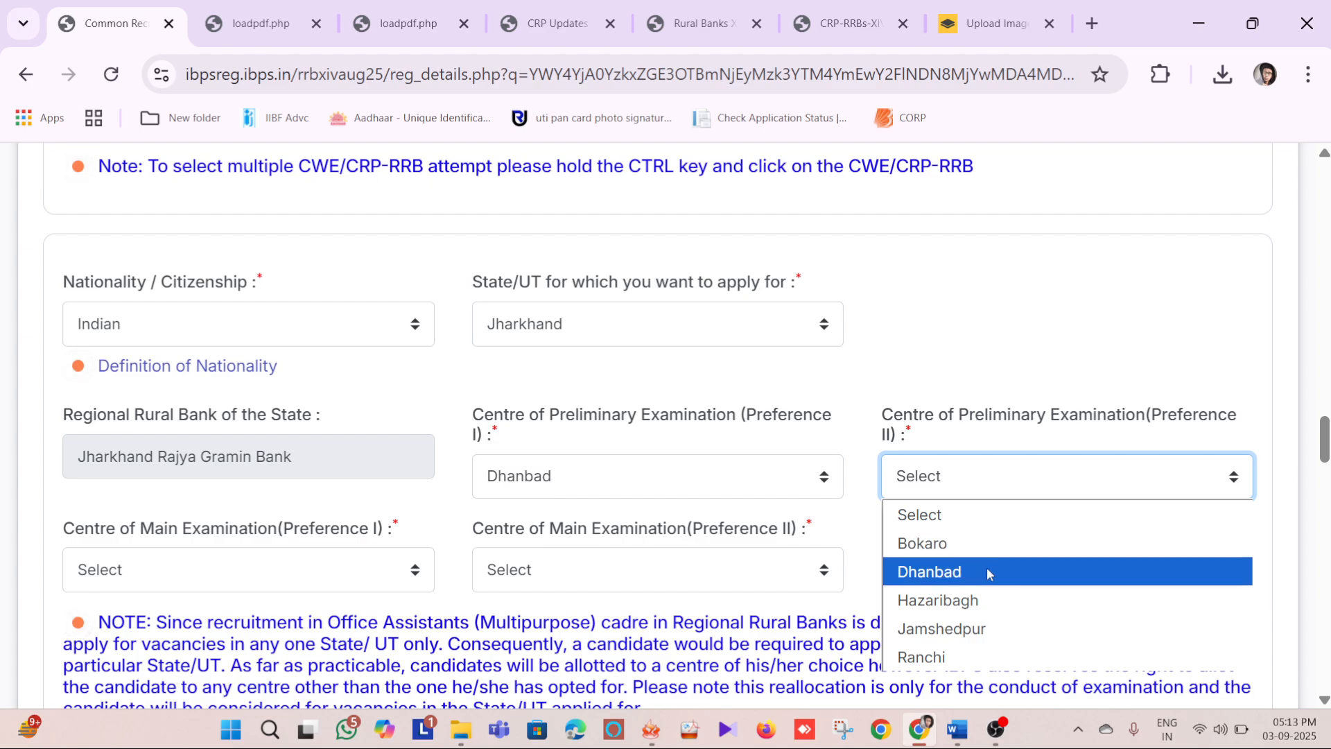
left_click(979, 599)
Set the main examination centres to Dhanbad as Preference I and Hazaribagh as Preference II
scroll(486, 416, "down", 3)
left_click(239, 568)
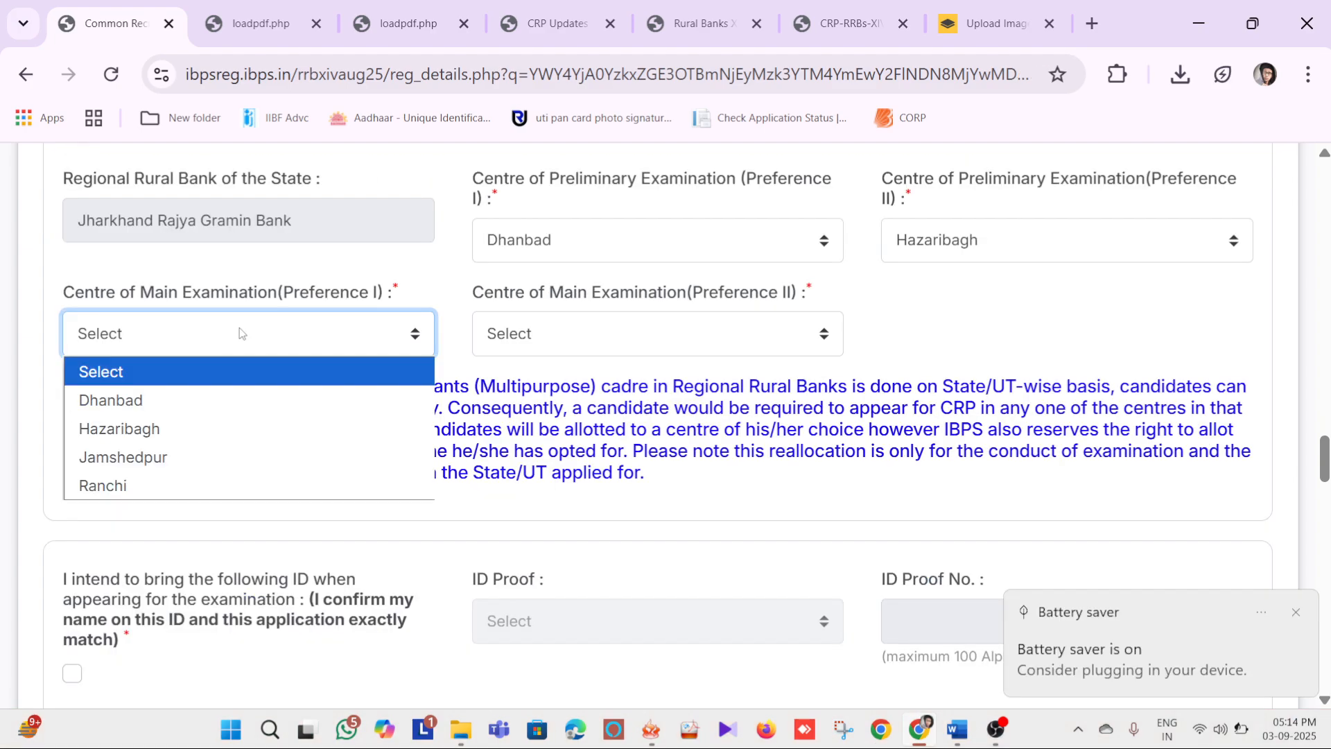
key("XF86MonBrightnessUp")
left_click(194, 400)
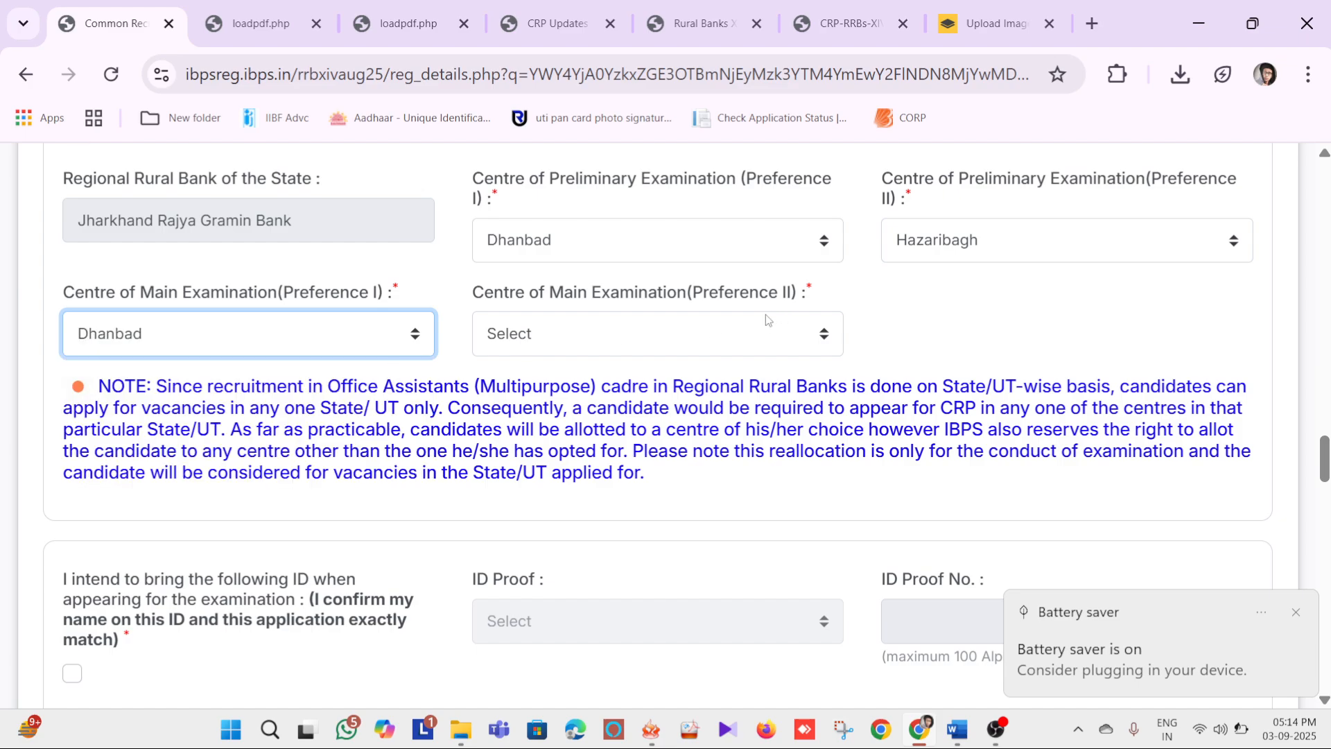
left_click(614, 331)
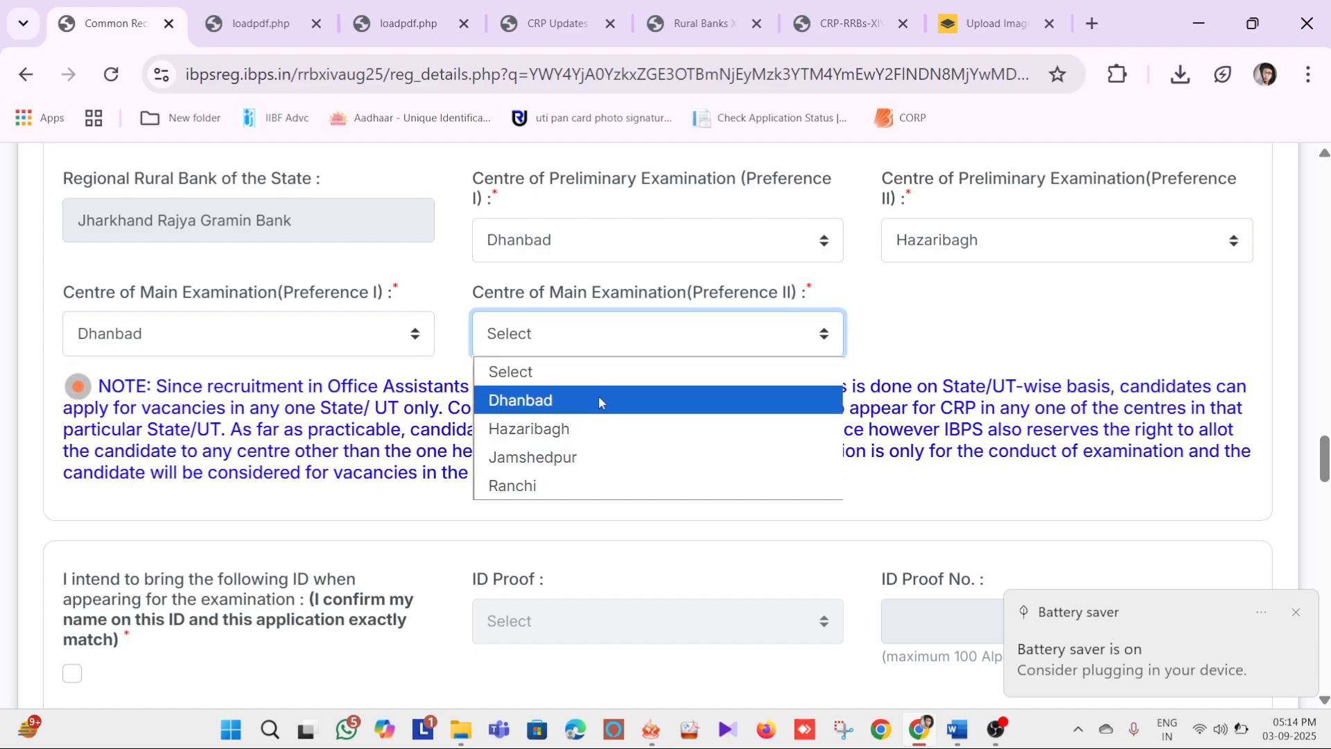
left_click(580, 428)
Tick the exam ID declaration with Aadhaar Card as the ID proof, and set the medium of paper to English and Hindi
scroll(557, 262, "down", 2)
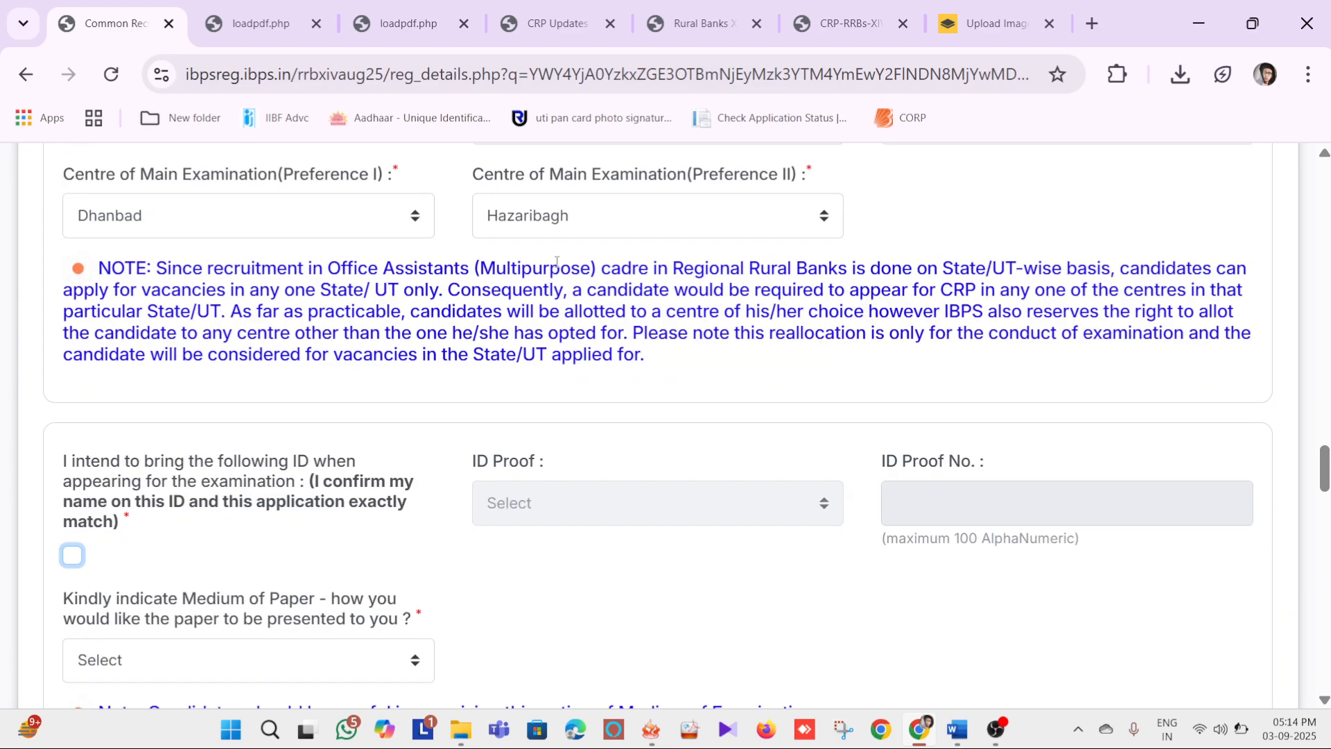
scroll(557, 262, "down", 2)
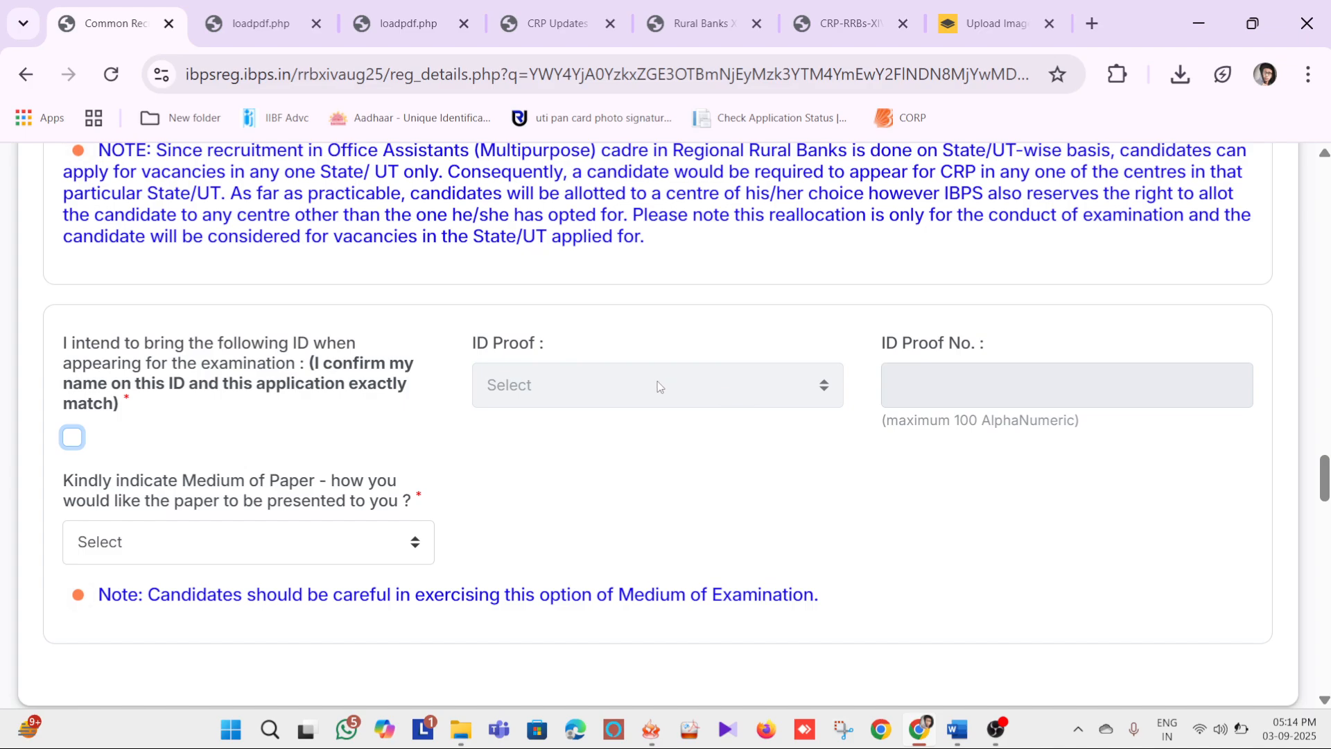
left_click(72, 444)
left_click(563, 386)
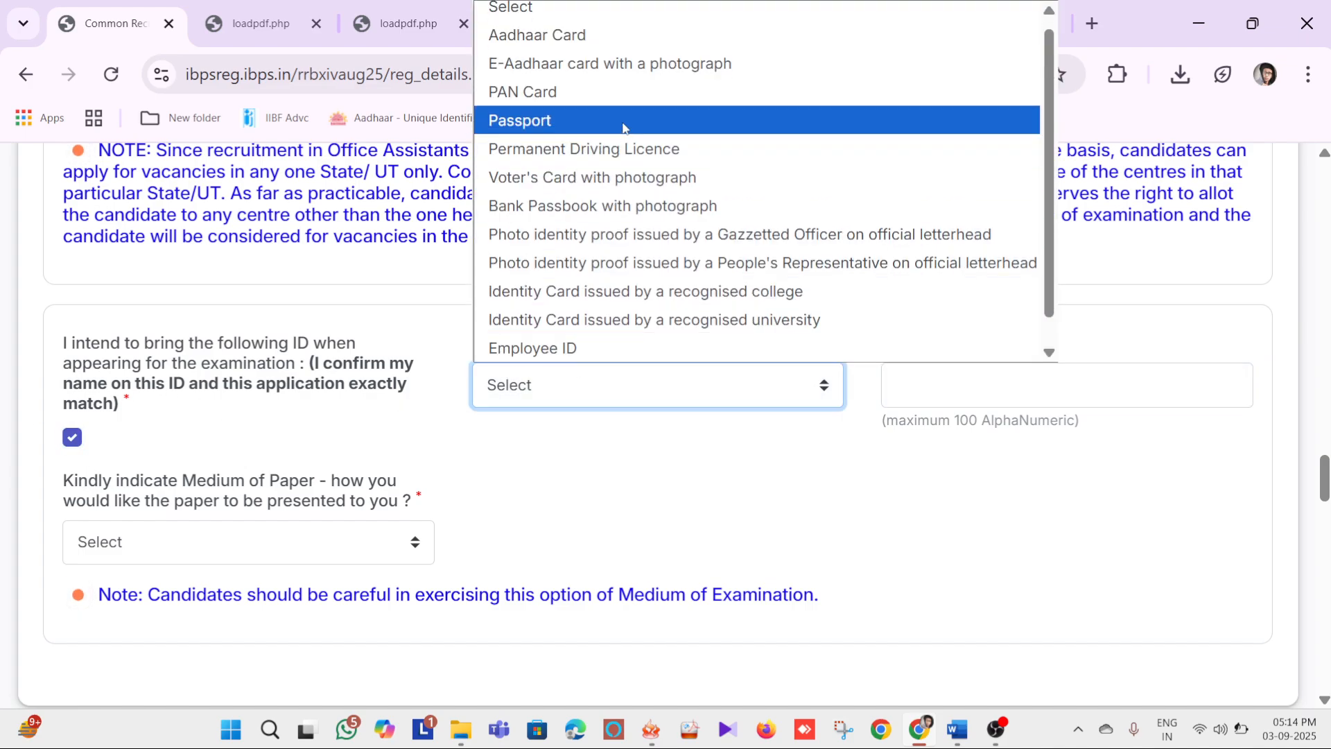
left_click(586, 35)
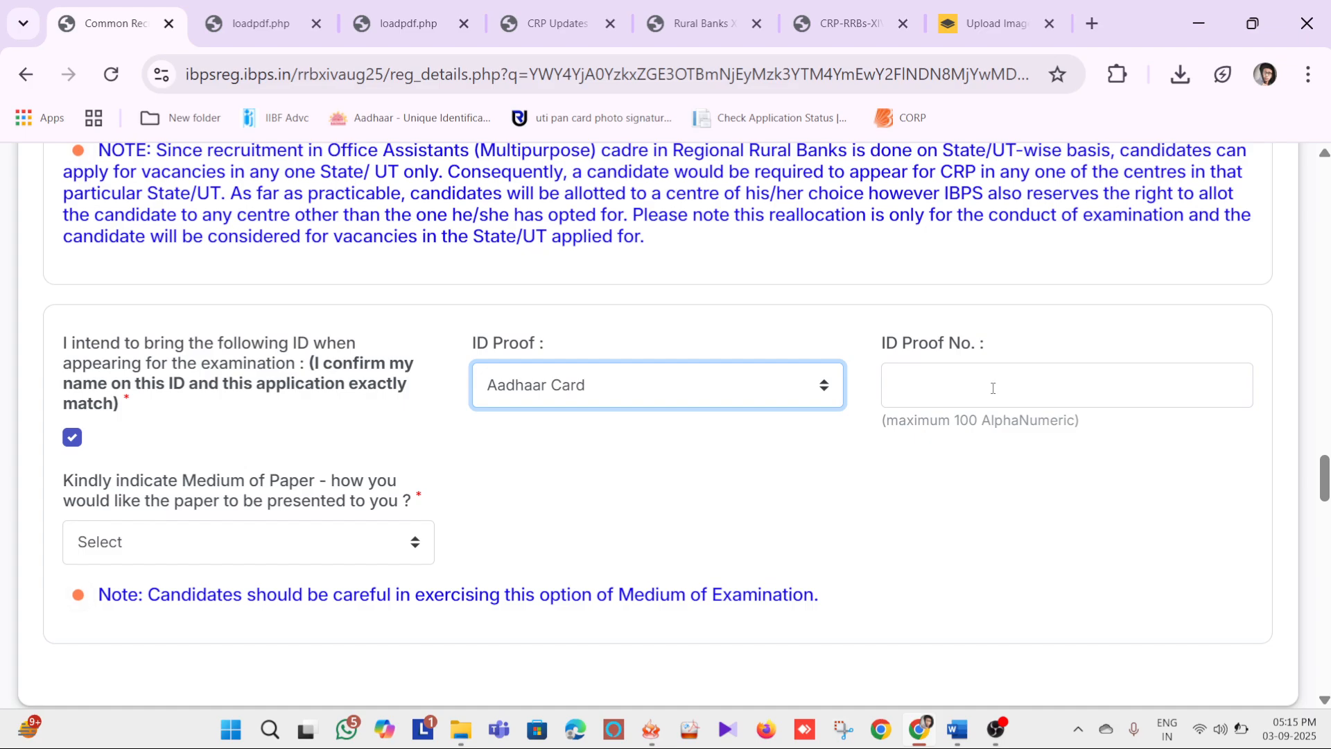
left_click(993, 388)
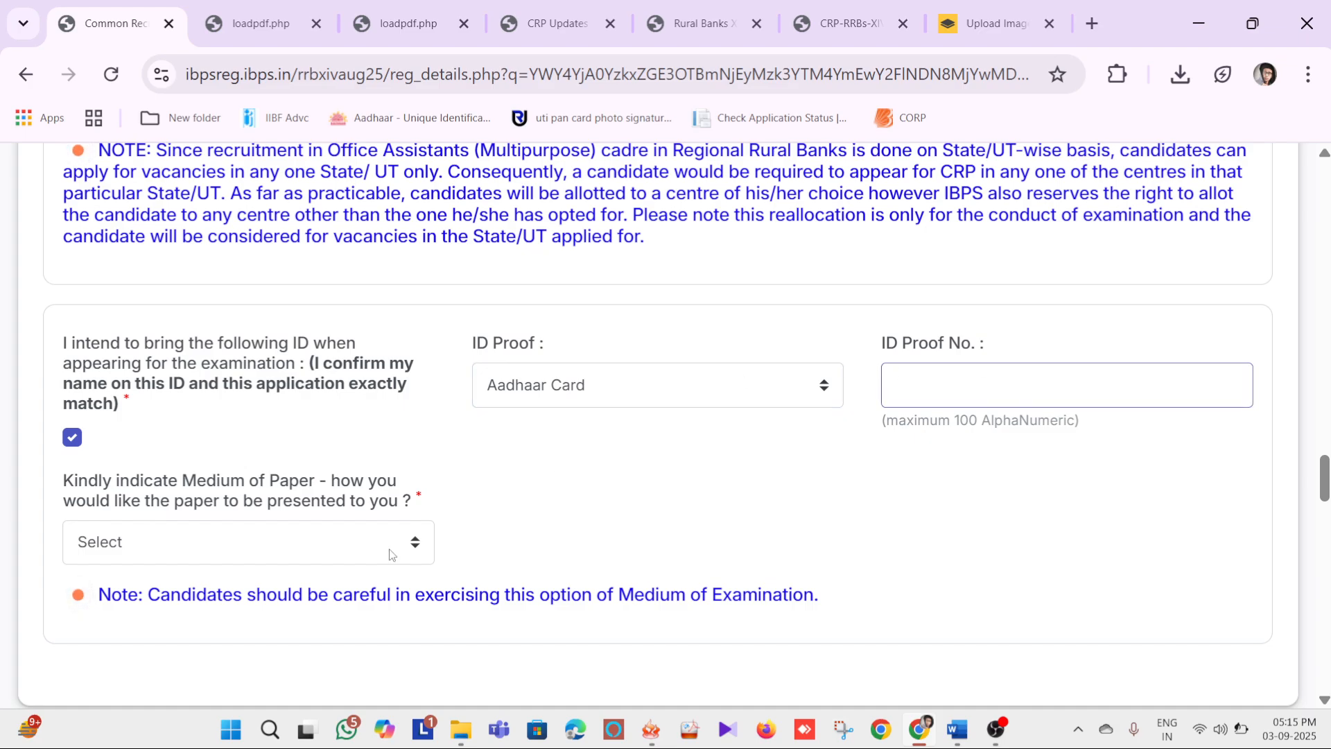
left_click(205, 541)
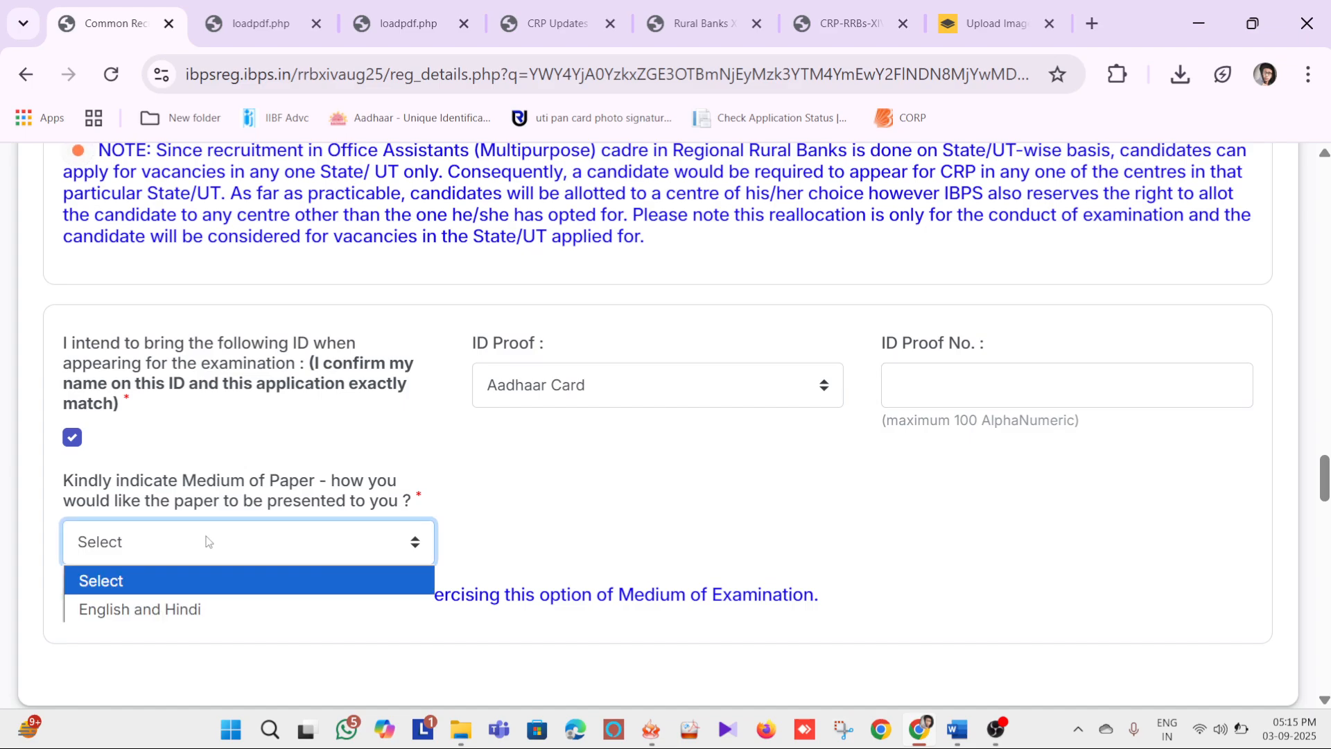
left_click(215, 609)
Enter the candidate's day, month and year of birth in the Personal Details section
scroll(619, 437, "down", 5)
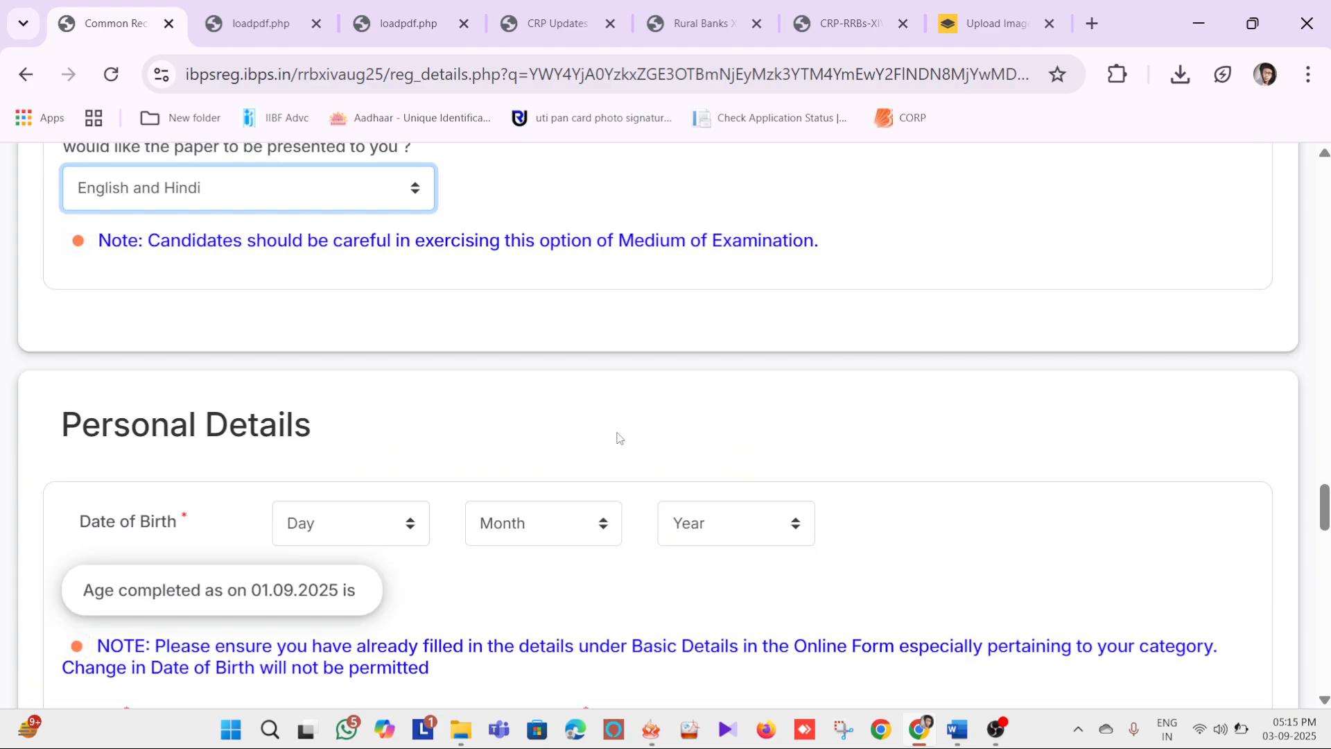
scroll(353, 454, "down", 2)
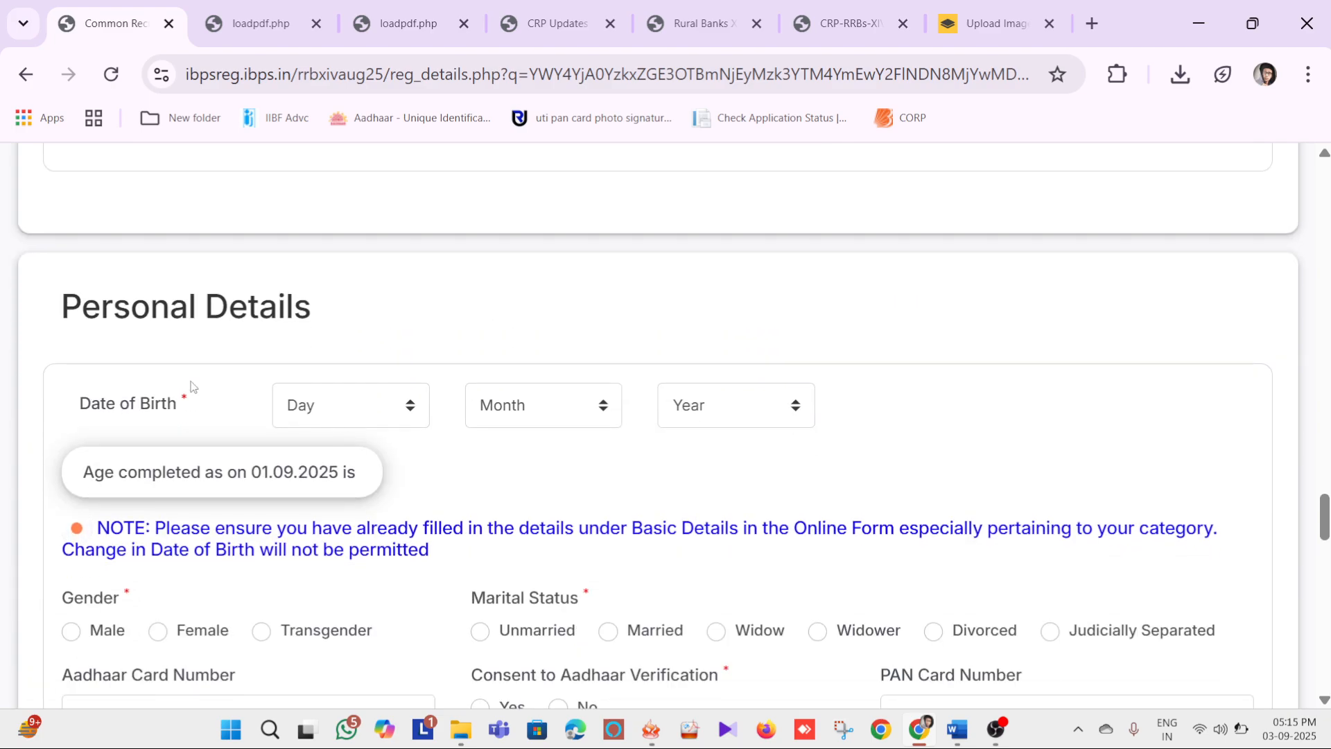
scroll(312, 291, "down", 2)
left_click(320, 286)
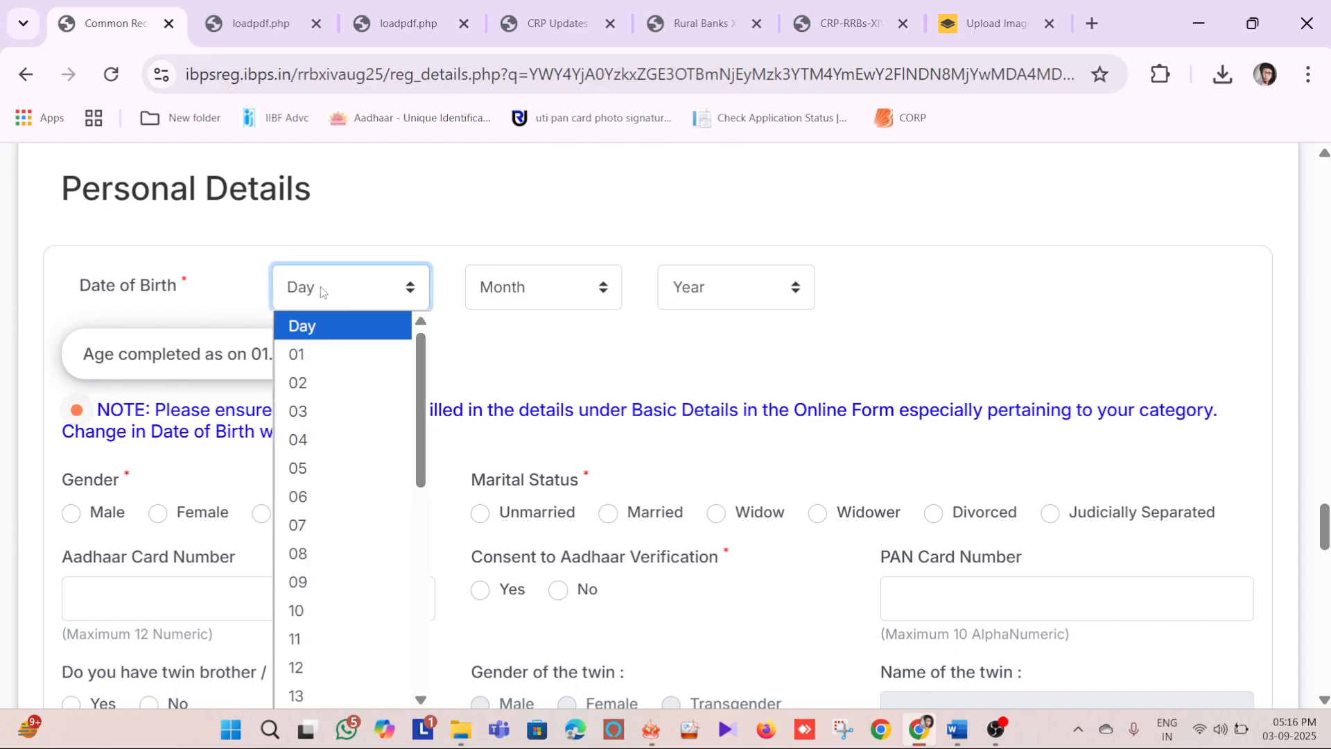
left_click(326, 553)
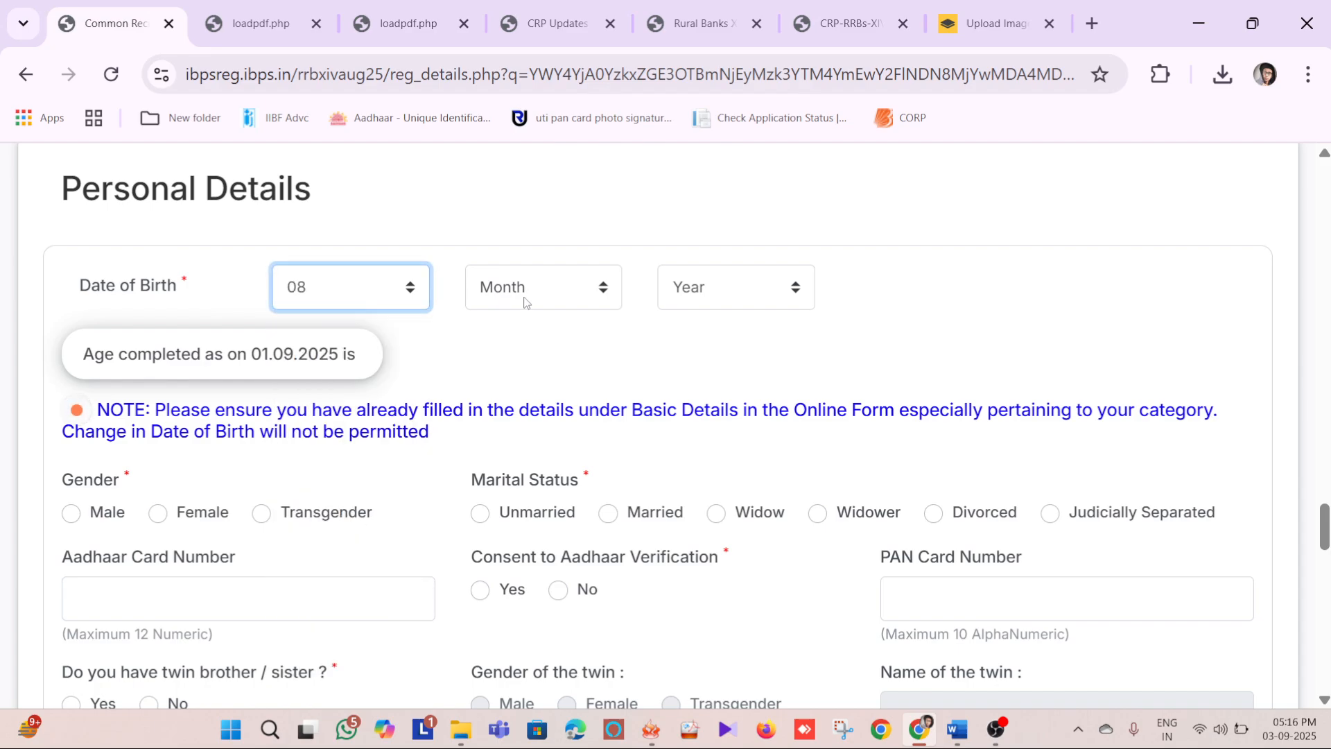
left_click(525, 302)
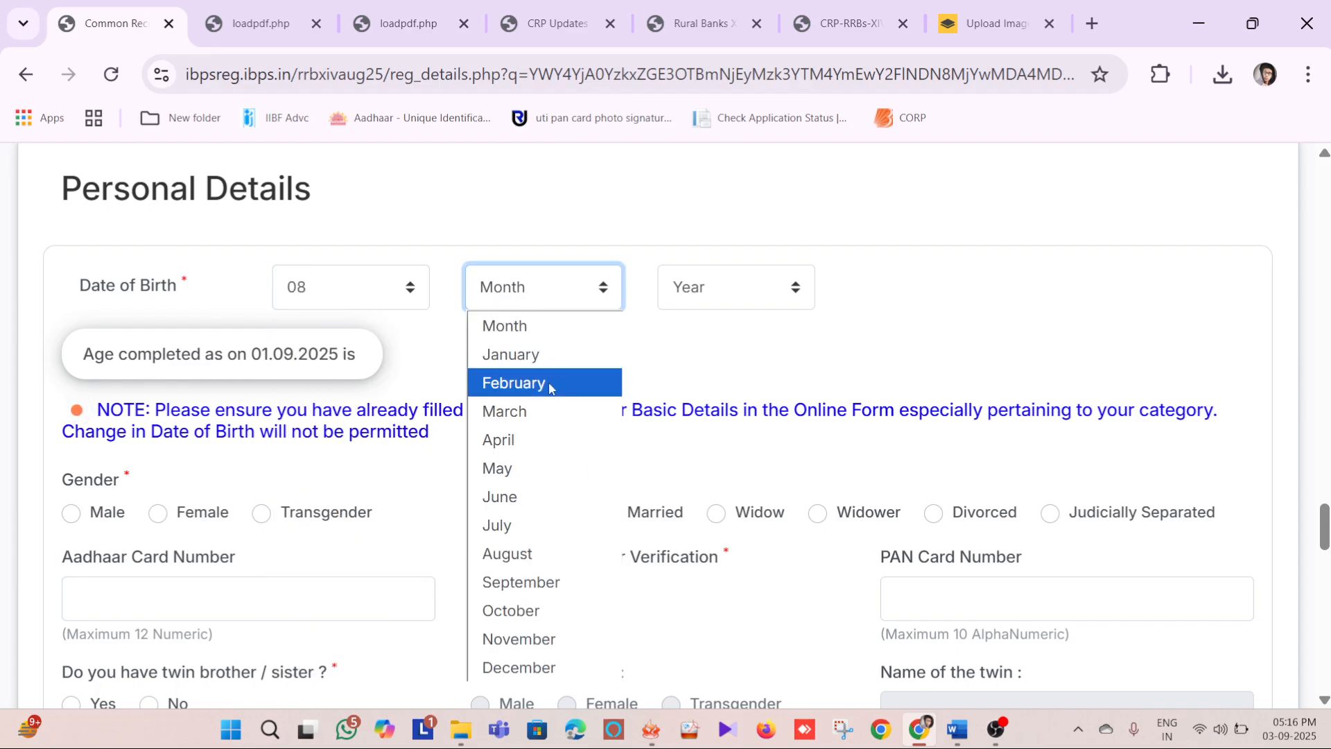
left_click(534, 532)
left_click(719, 277)
left_click(714, 494)
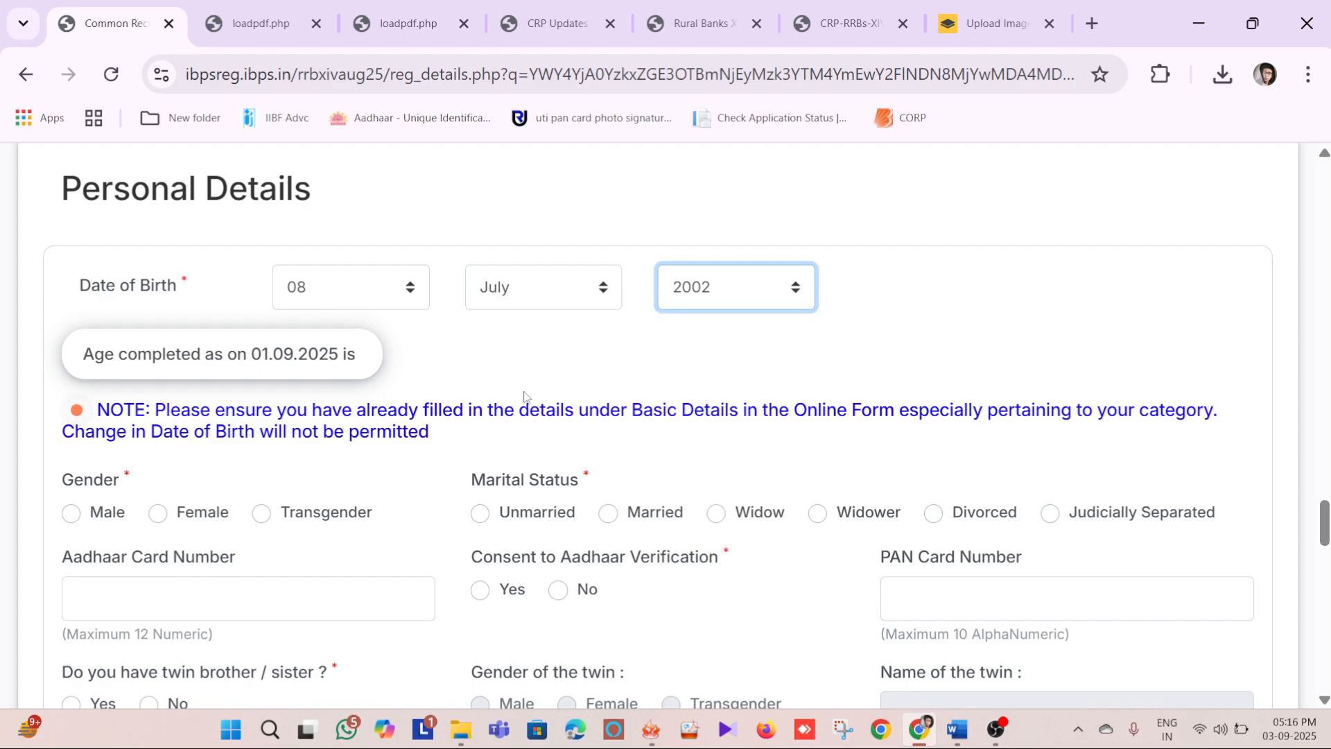
scroll(513, 391, "down", 3)
left_click(871, 257)
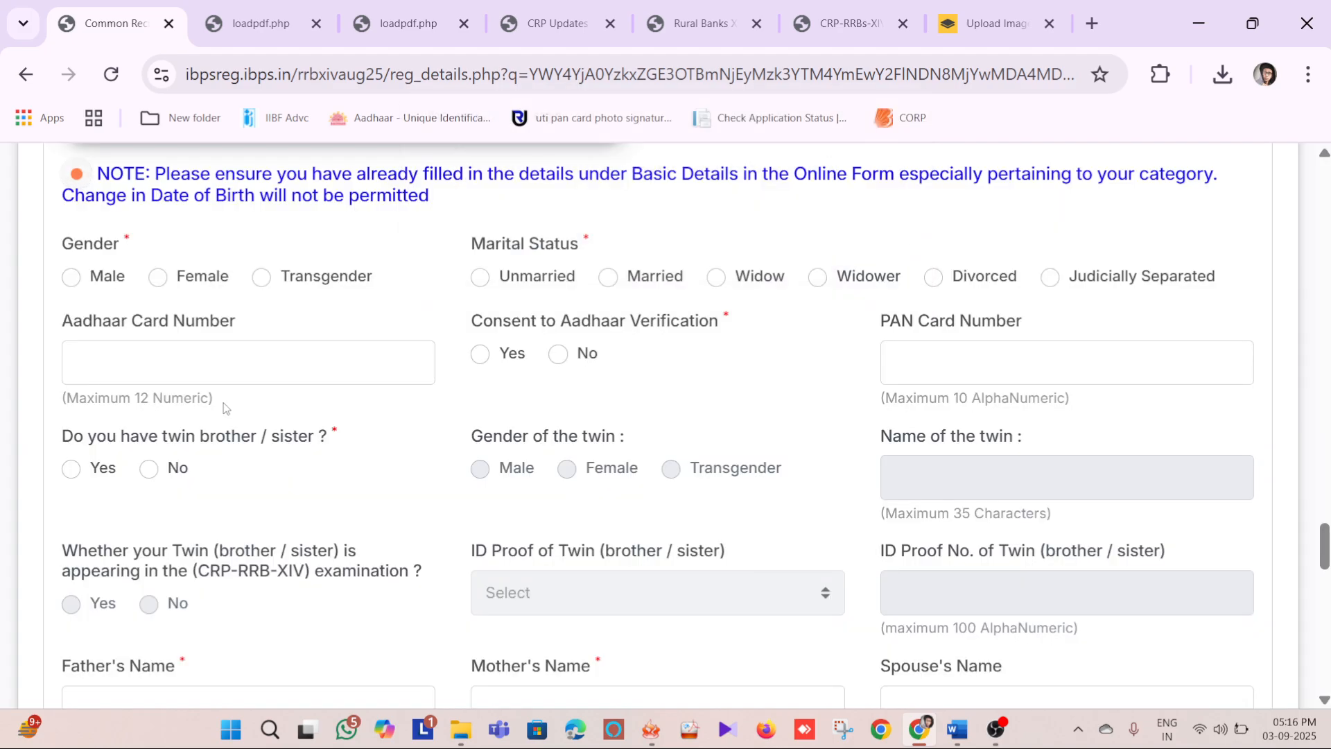
Set the candidate's gender to Male and marital status to Unmarried
scroll(264, 391, "up", 2)
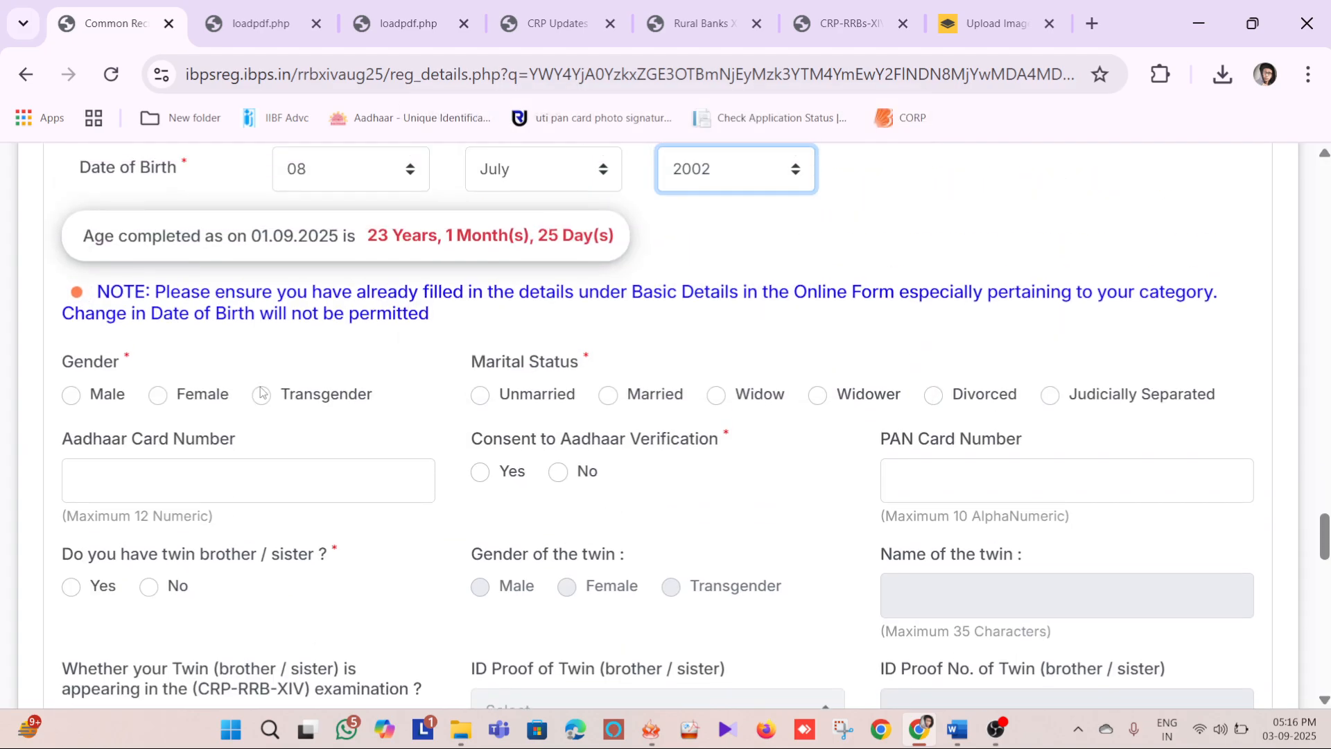
left_click(72, 394)
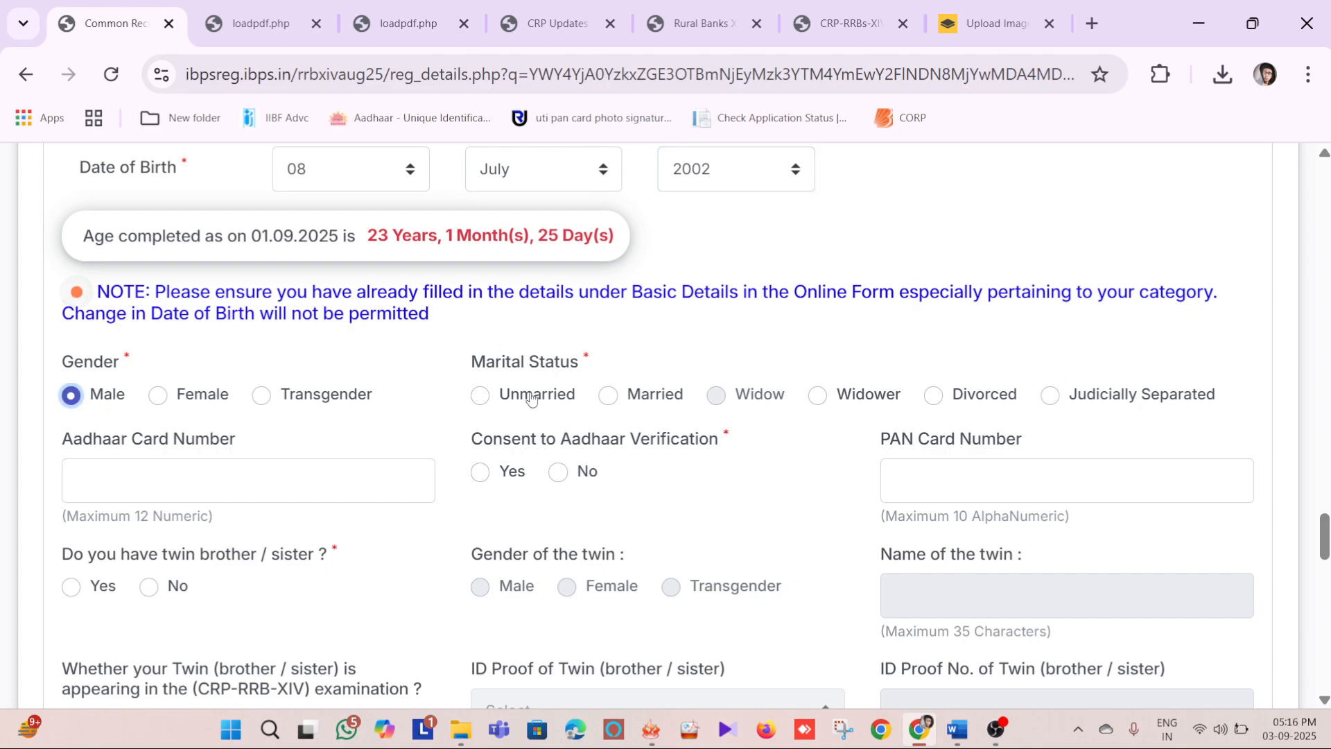
left_click(481, 396)
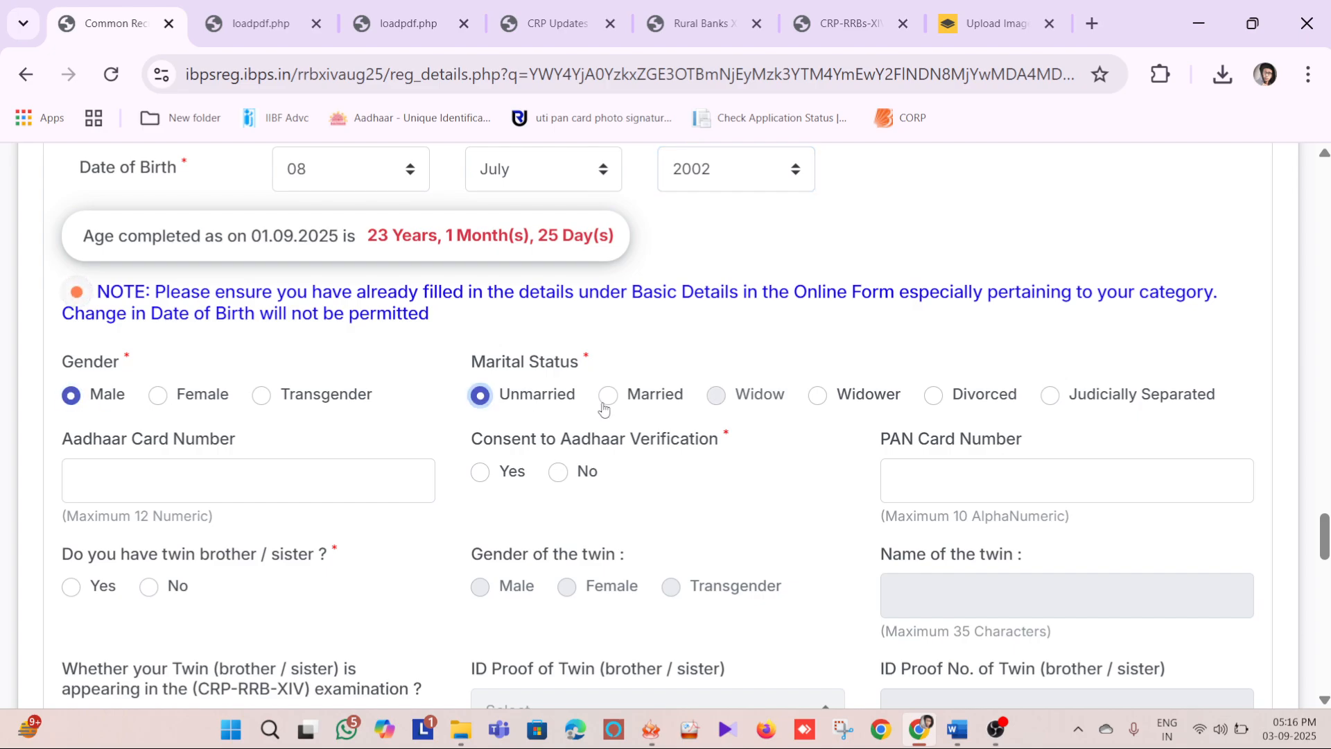
Answer Yes to the Aadhaar verification consent, and check the Aadhaar and PAN card number fields beside it
scroll(603, 409, "down", 2)
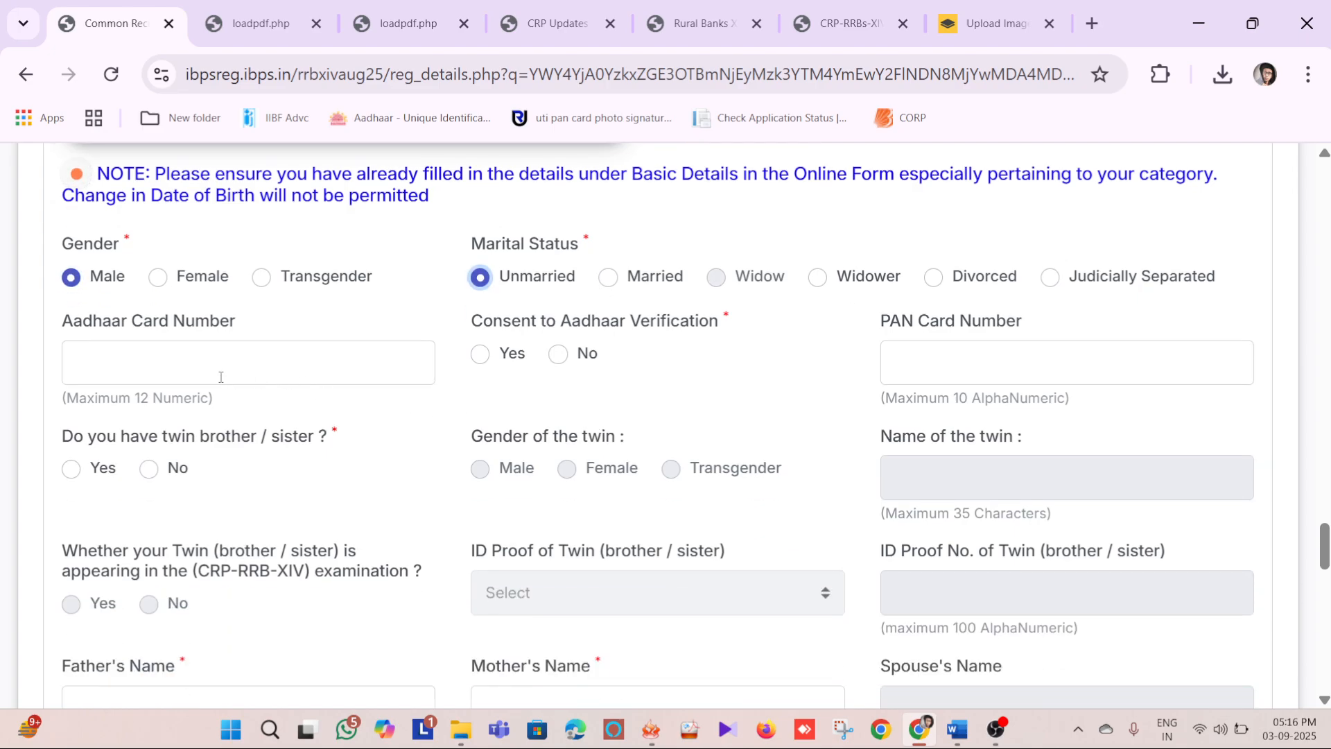
left_click(221, 376)
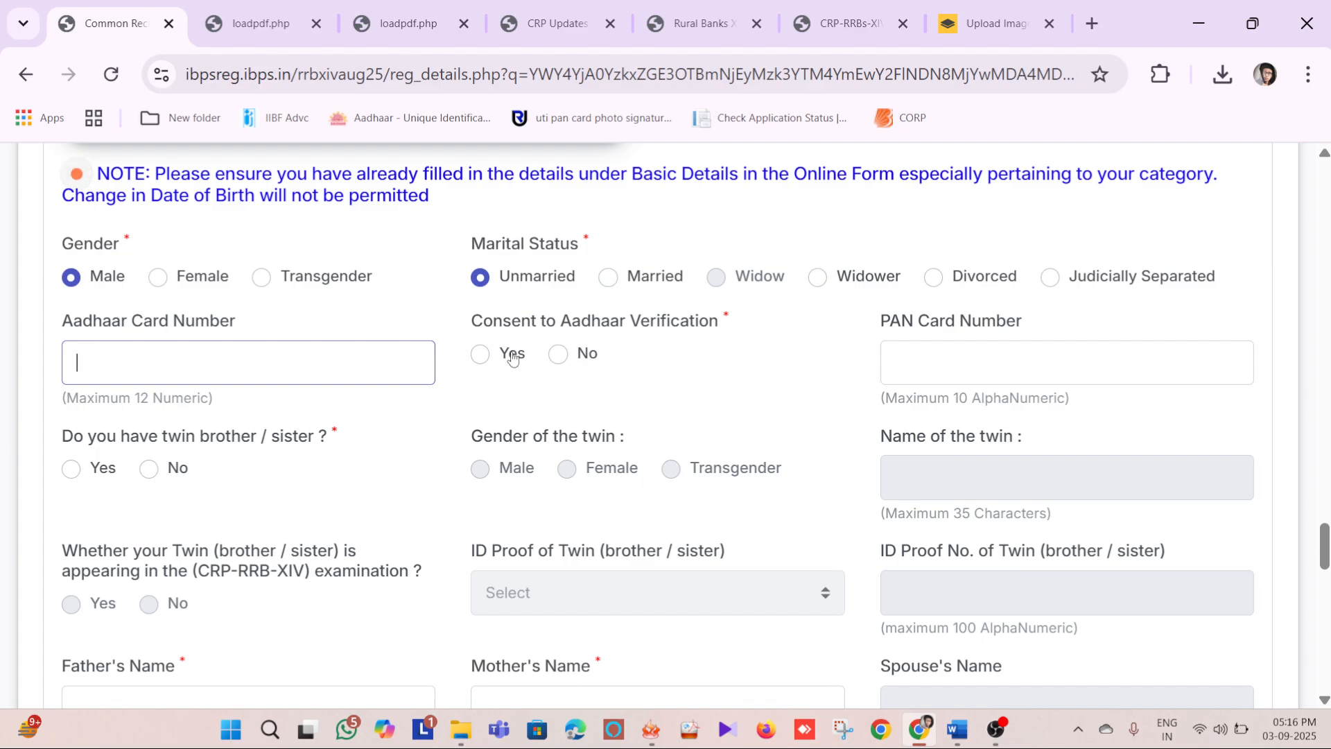
left_click(479, 355)
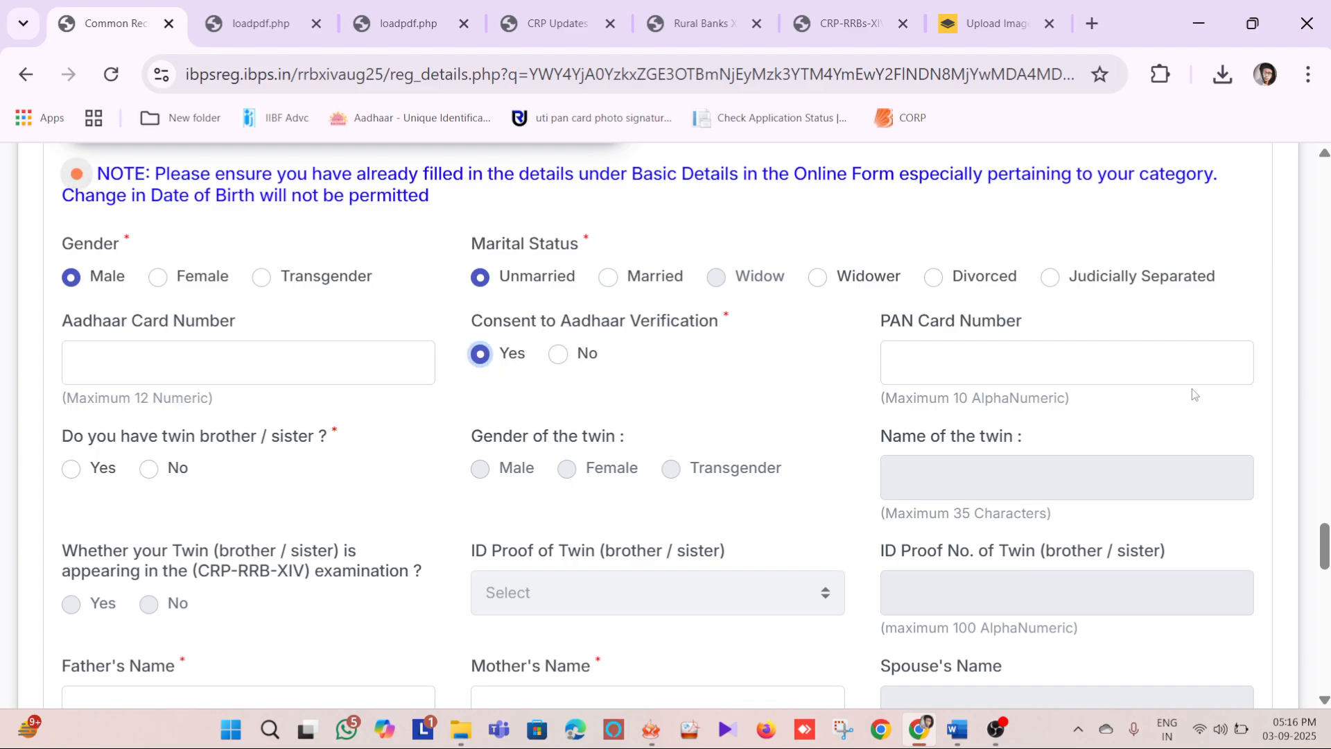
left_click(986, 361)
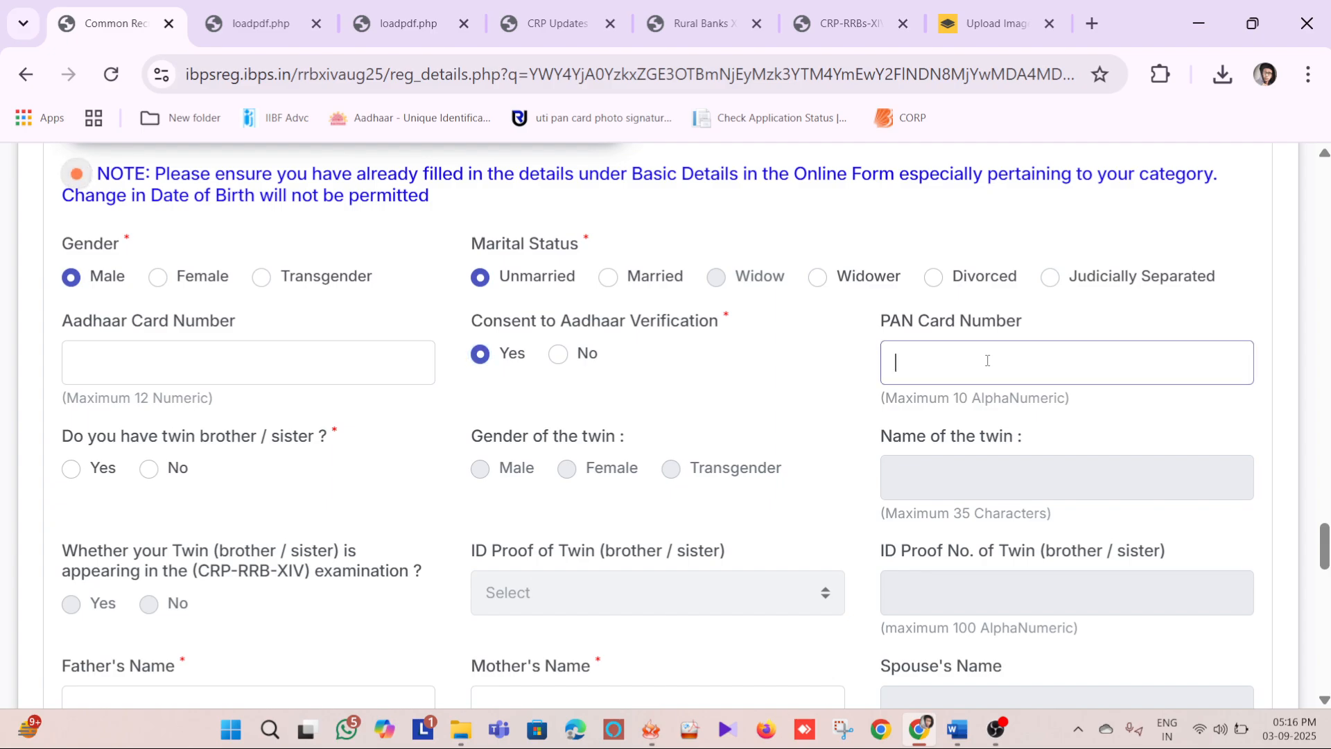
Look over the twin brother/sister questions and the father's and mother's name fields
scroll(669, 389, "down", 3)
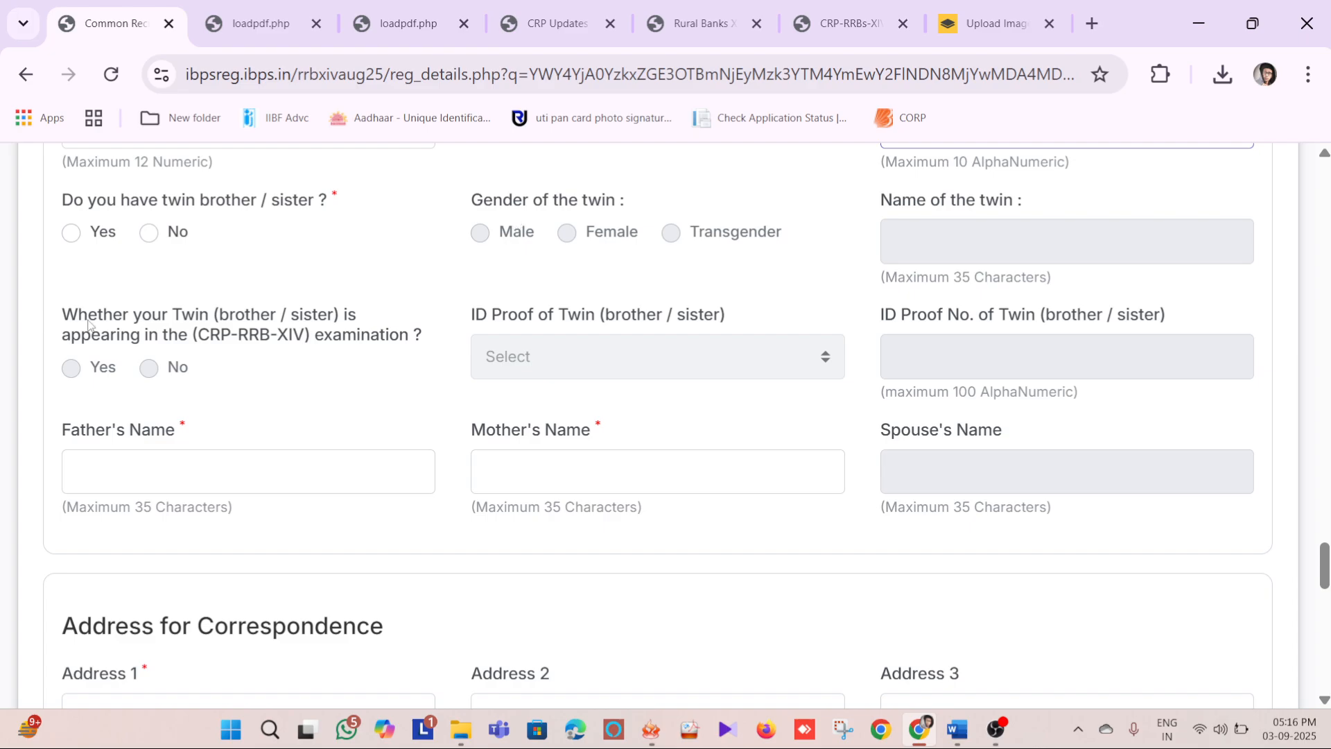
scroll(786, 389, "down", 3)
scroll(454, 307, "up", 2)
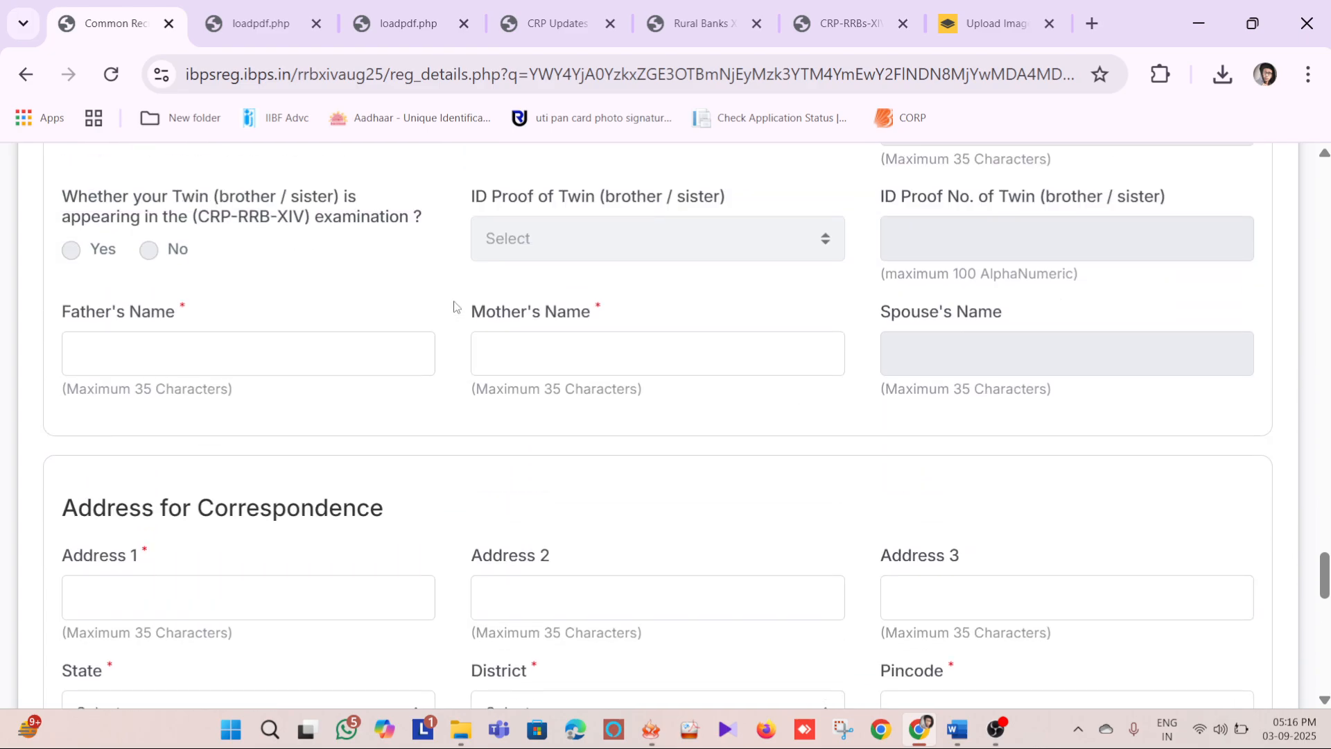
left_click(193, 338)
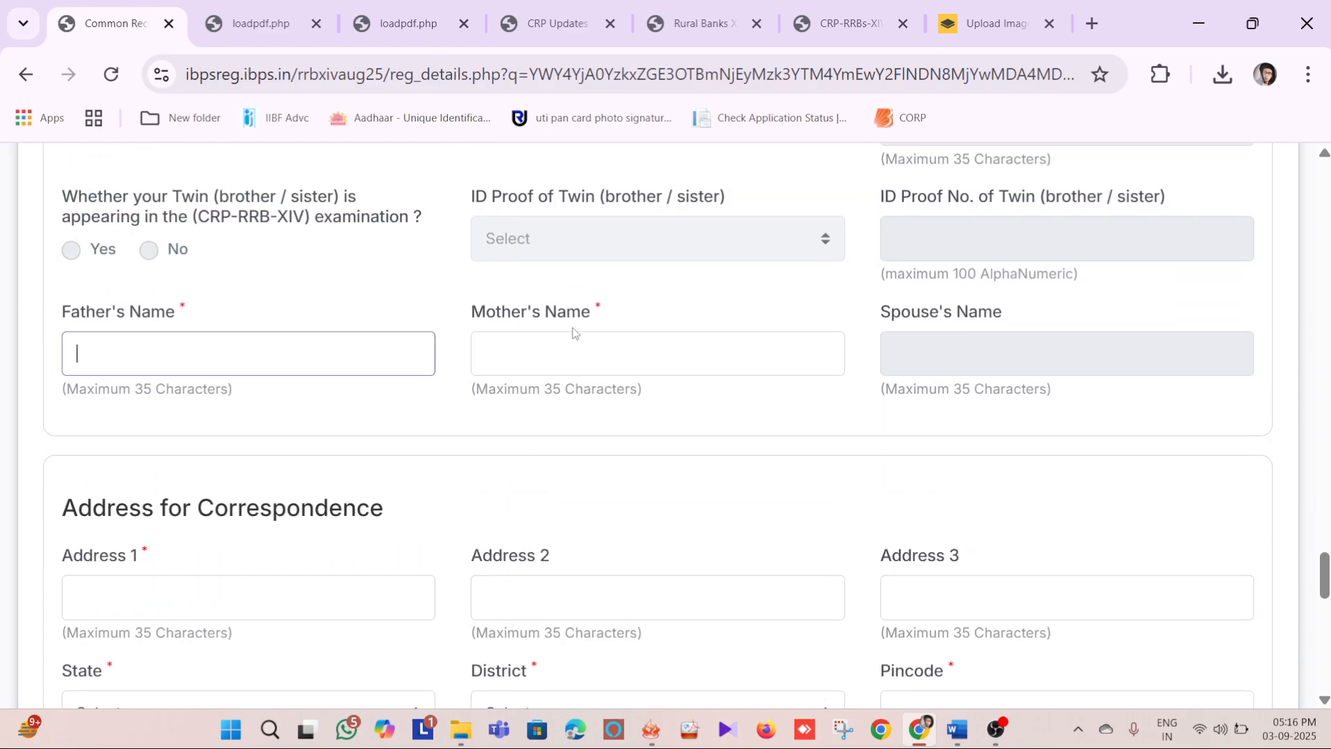
left_click(734, 353)
scroll(752, 371, "down", 3)
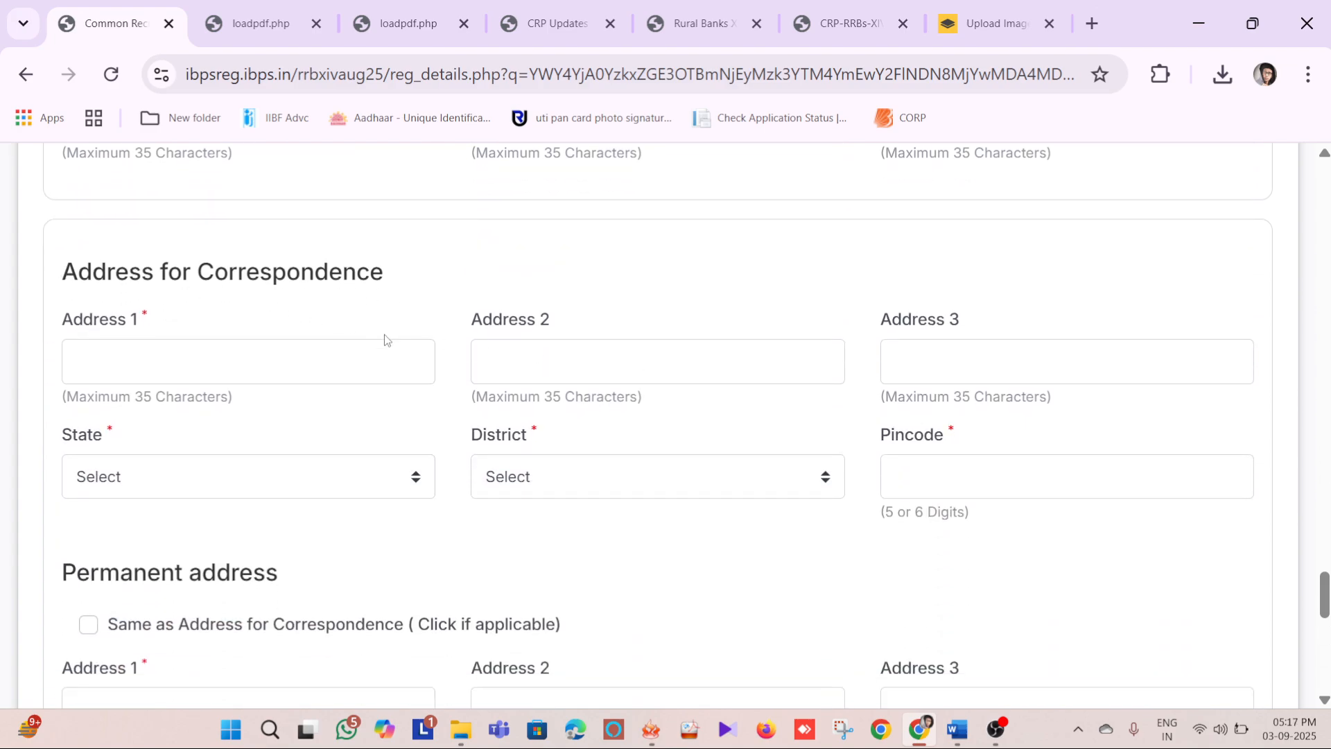
Enter dgg as Address 1 of the correspondence address and mark the permanent address as the same
scroll(384, 337, "down", 2)
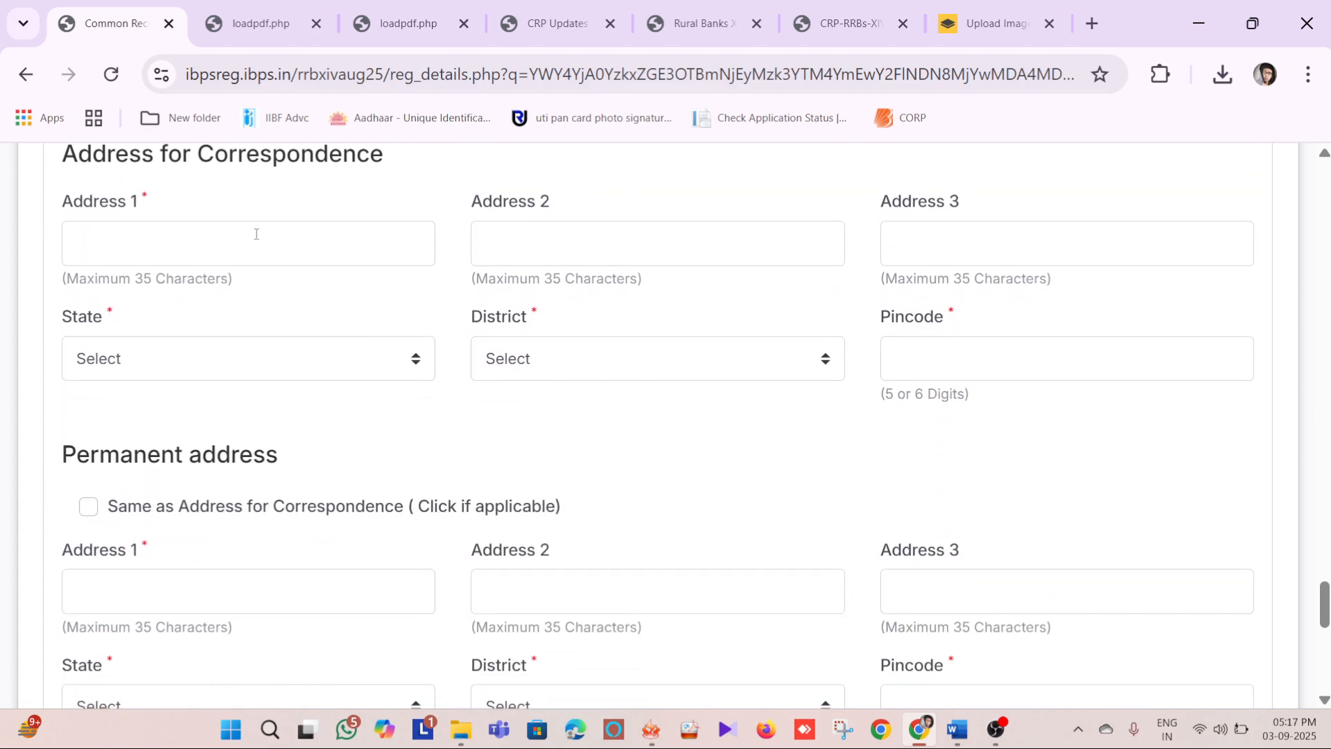
left_click(278, 236)
left_click(212, 155)
left_click(179, 224)
type("dgg")
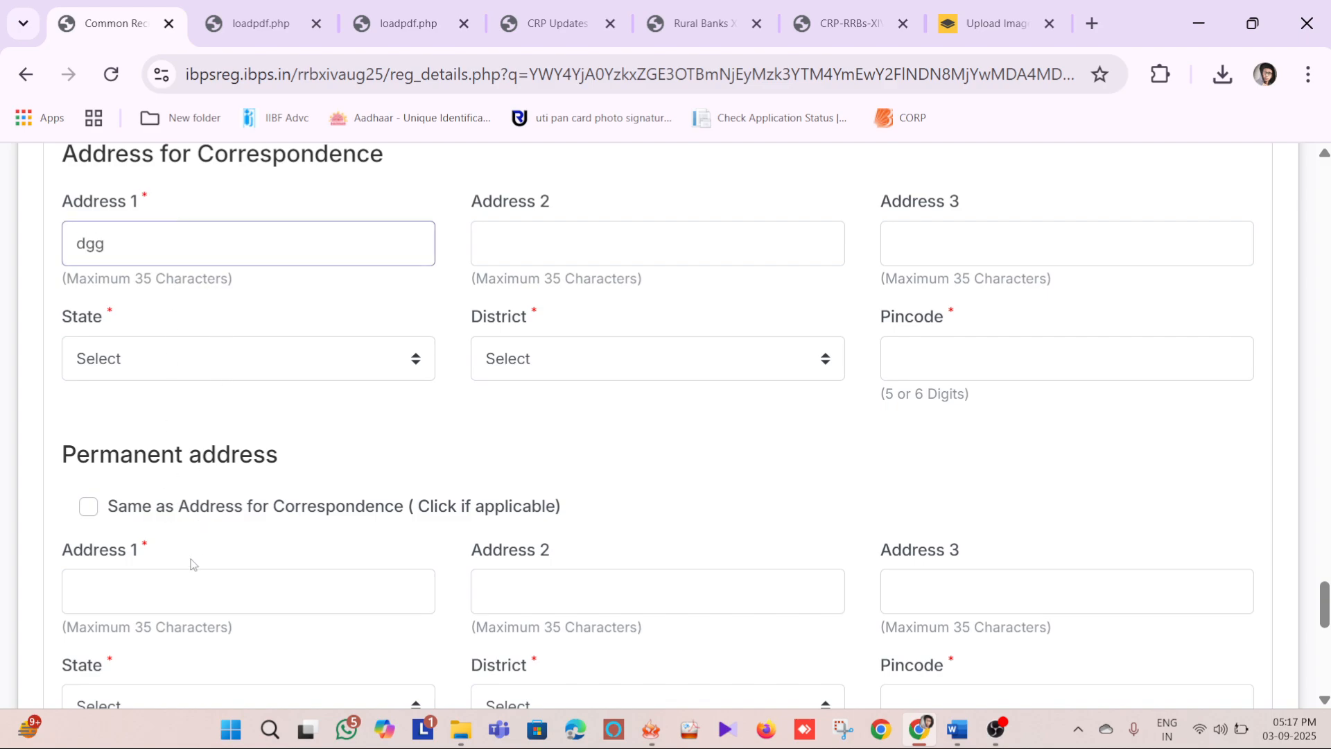
left_click(191, 575)
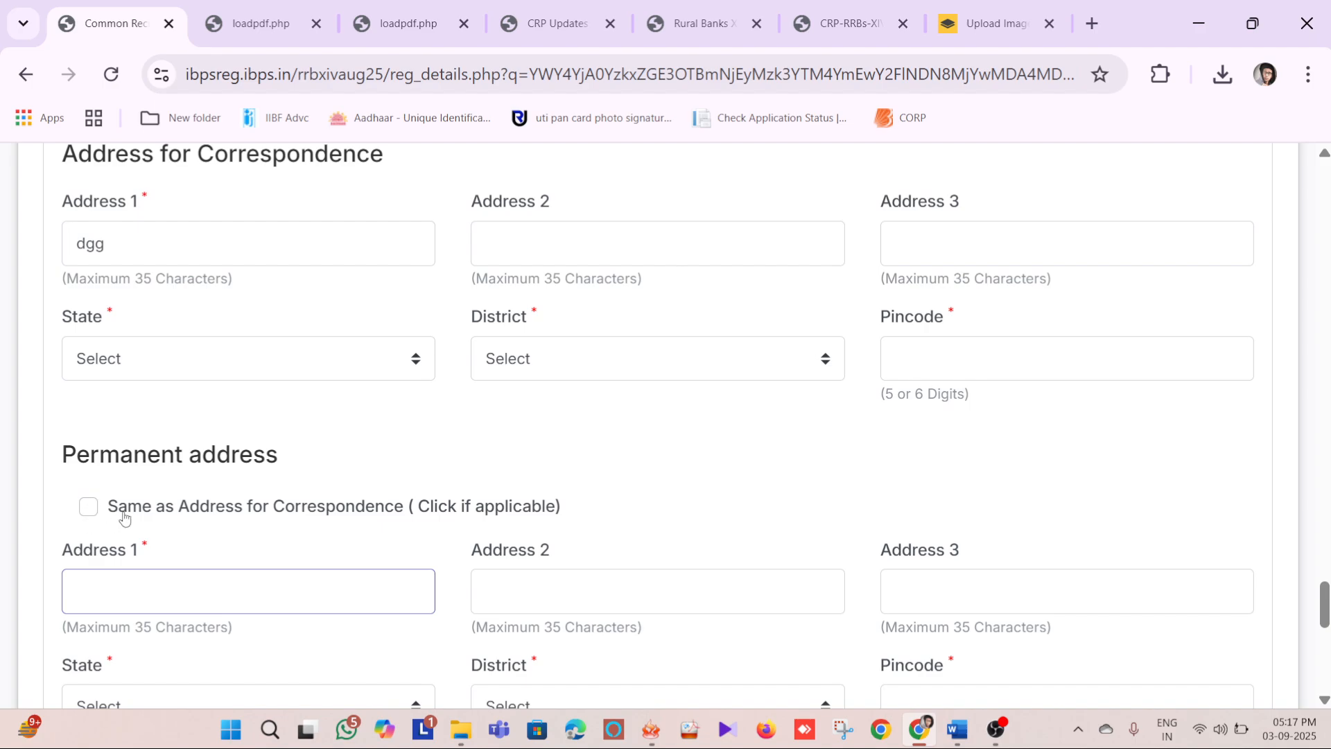
left_click(88, 513)
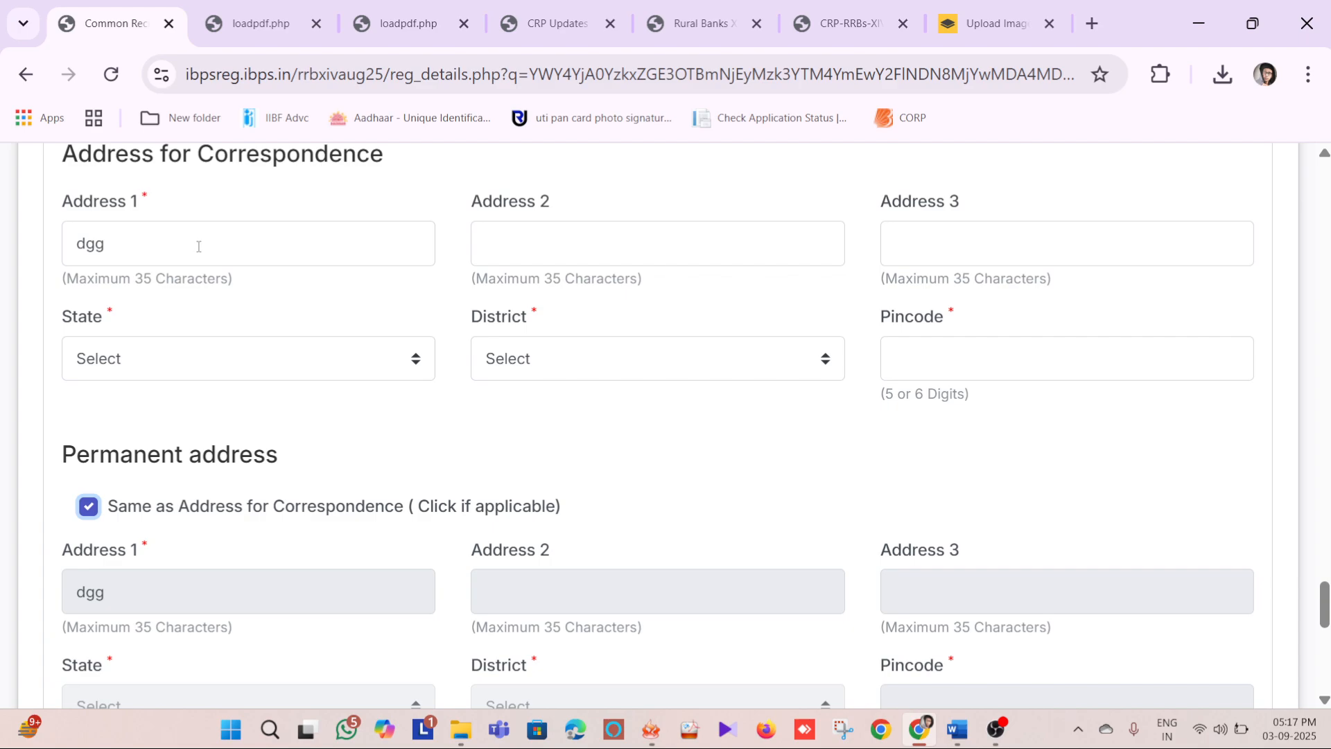
Untick the same-address option for the permanent address and clear the sample text from the correspondence Address 1
left_click(88, 509)
scroll(259, 380, "up", 2)
left_click(226, 366)
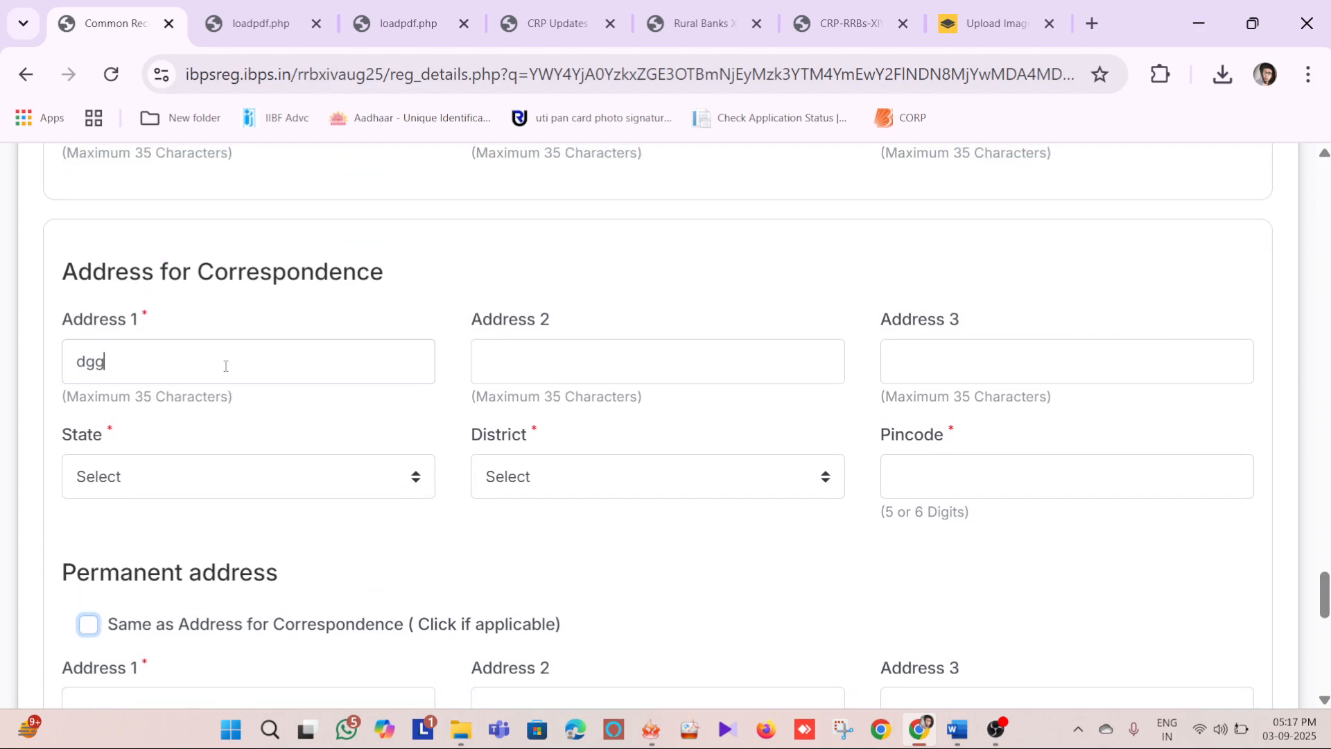
key("BackSpace")
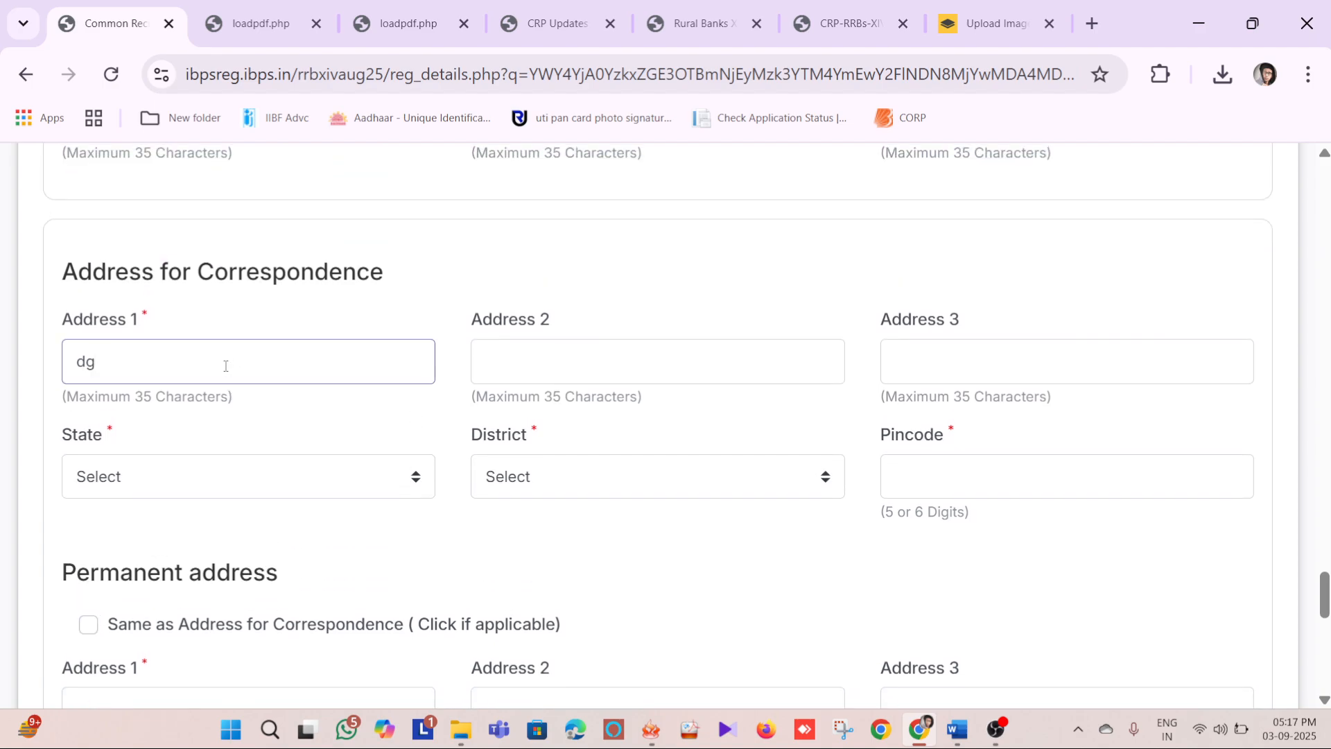
key("BackSpace")
key("BackSpace")
Look through the permanent address fields and the rest of the form down to the application fee section
scroll(476, 395, "down", 9)
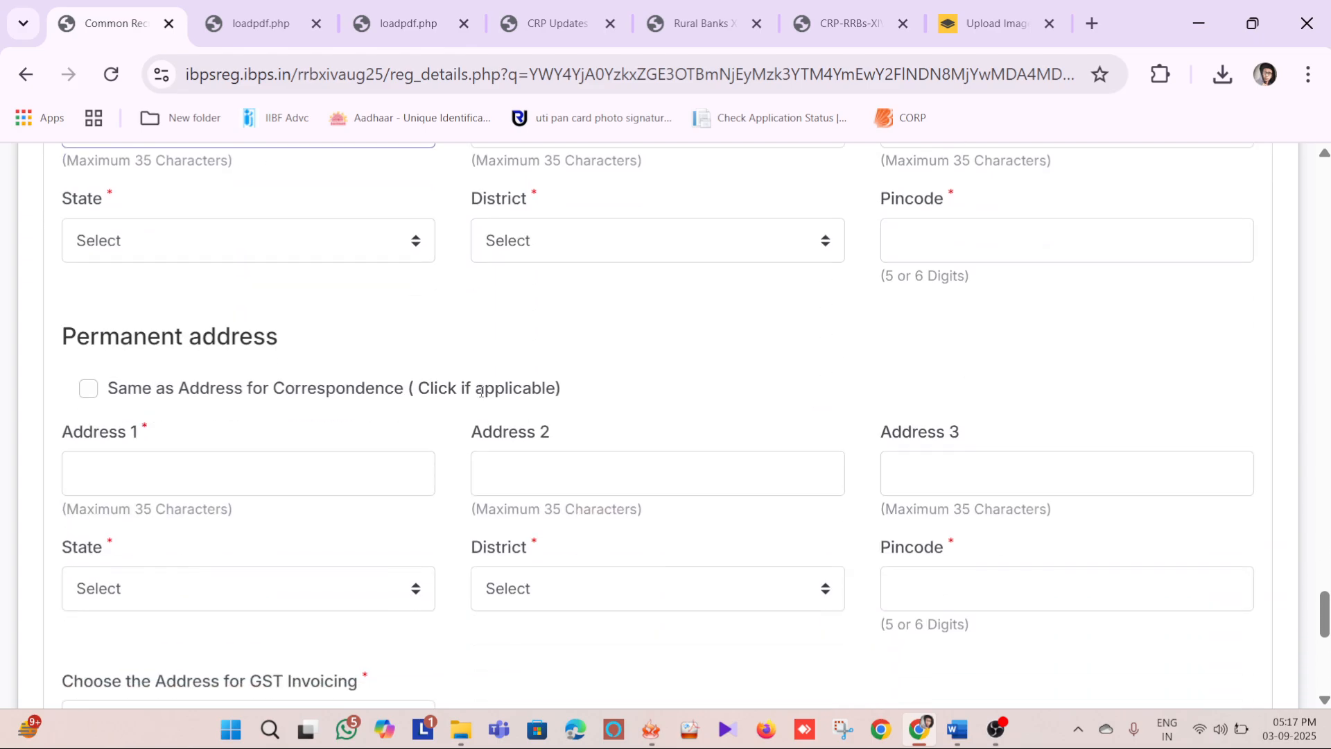
scroll(538, 361, "down", 4)
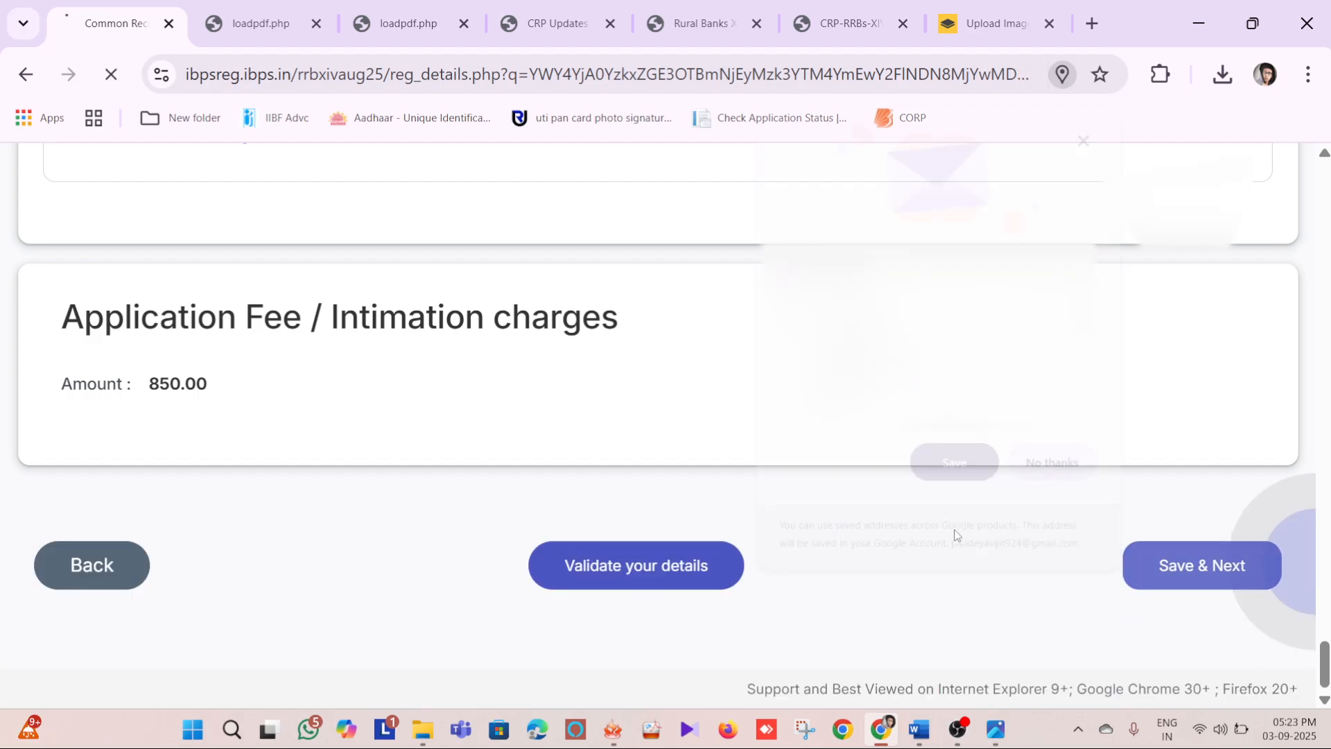
Decline the browser's offer to save the address and read the notes on educational qualification
left_click(1058, 469)
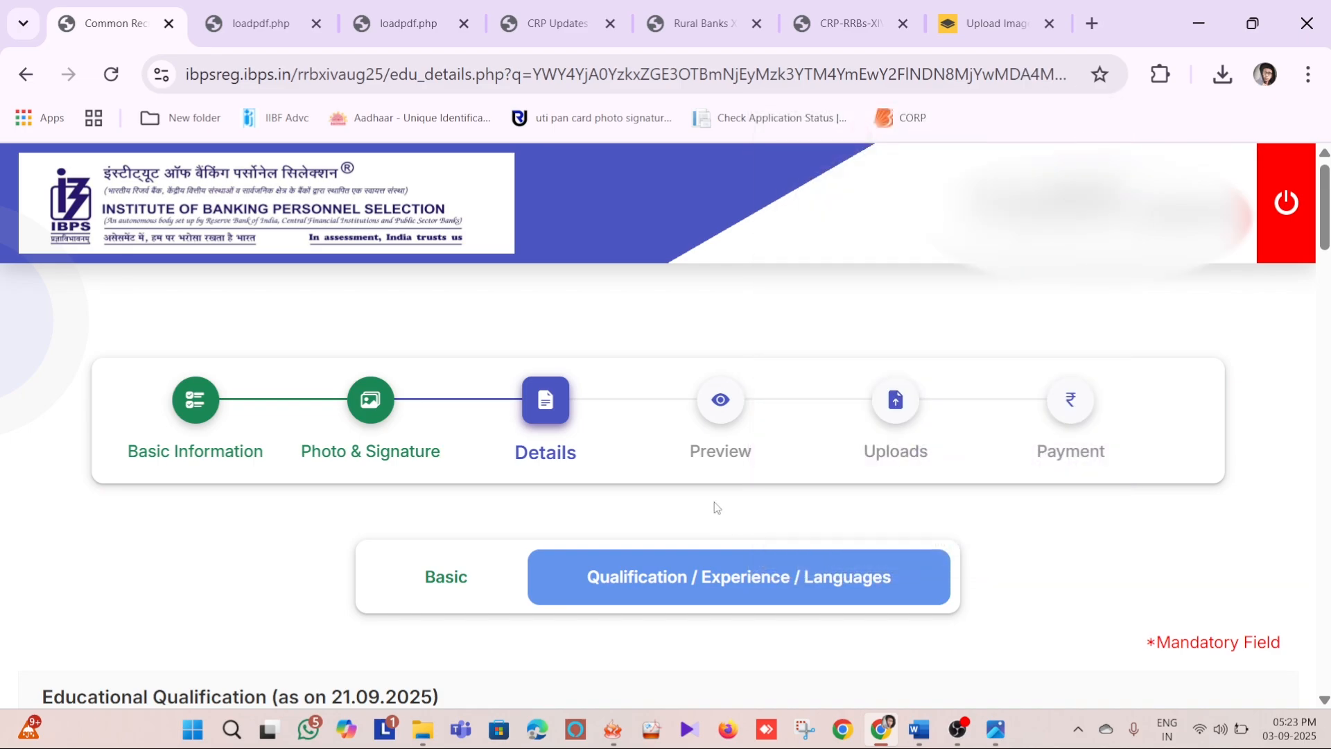
scroll(713, 505, "down", 3)
scroll(565, 368, "down", 2)
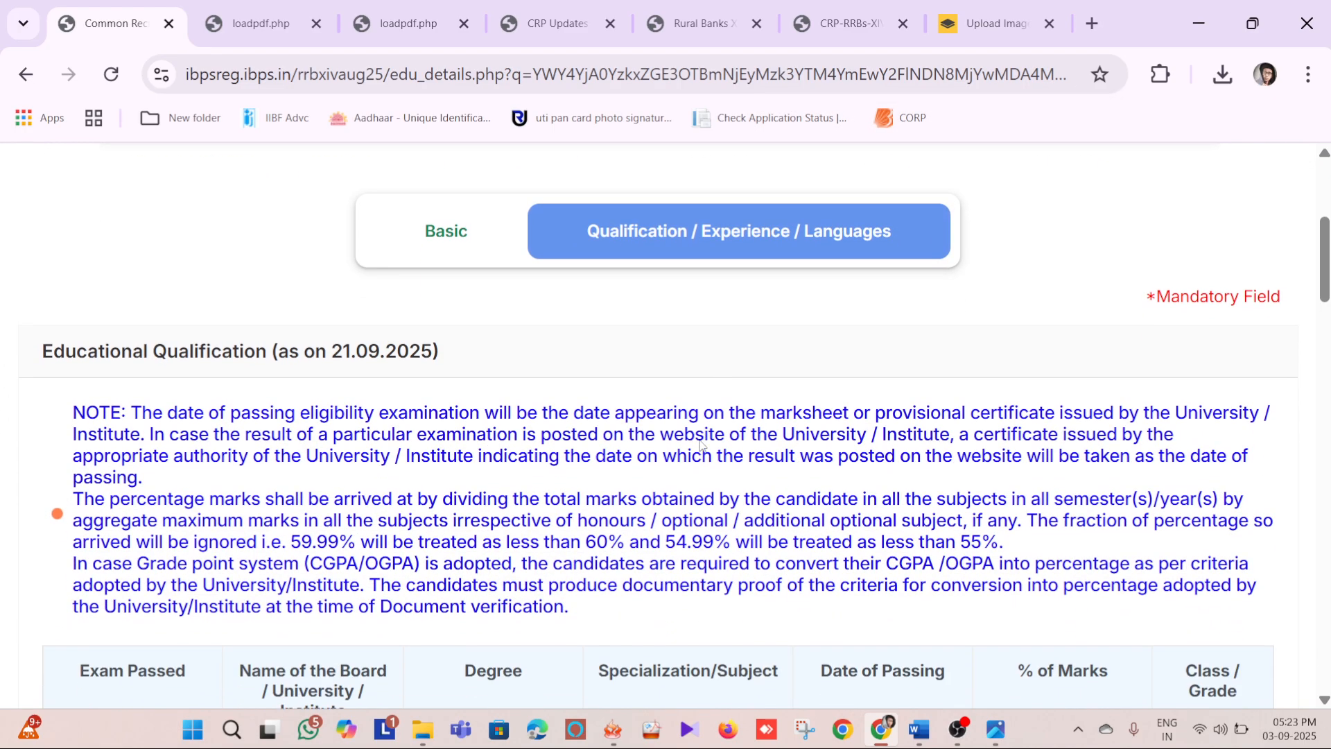
scroll(564, 369, "up", 3)
scroll(555, 378, "down", 9)
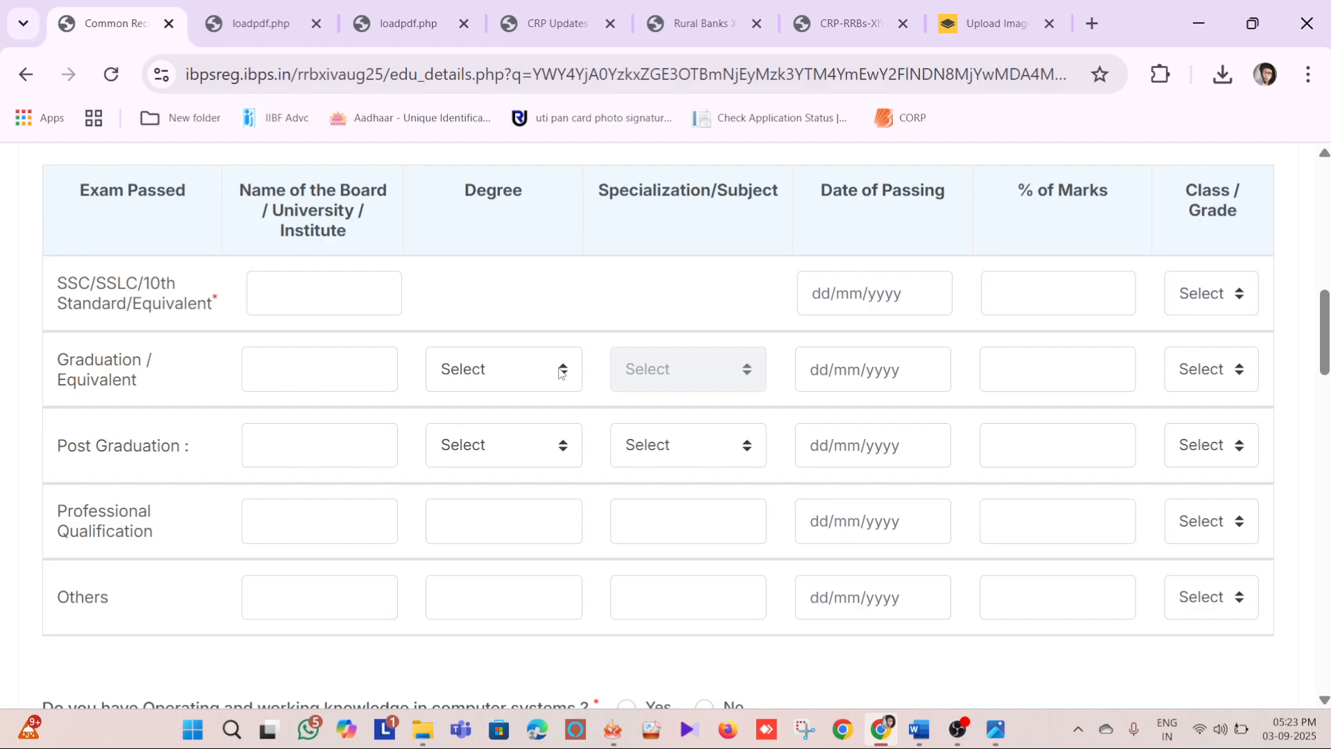
Look over the board, degree, date of passing, marks and class fields for the SSC, graduation and post-graduation rows
left_click(282, 281)
left_click(383, 224)
left_click(834, 292)
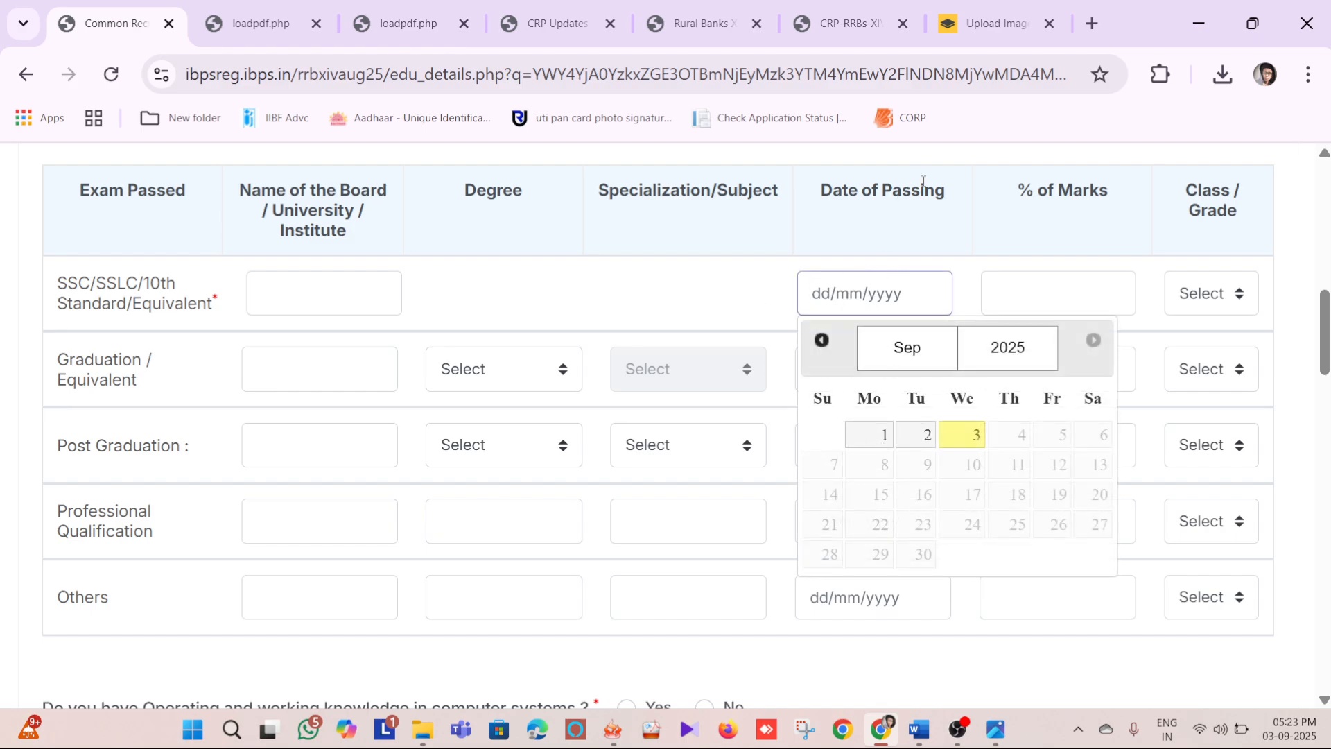
left_click(1066, 275)
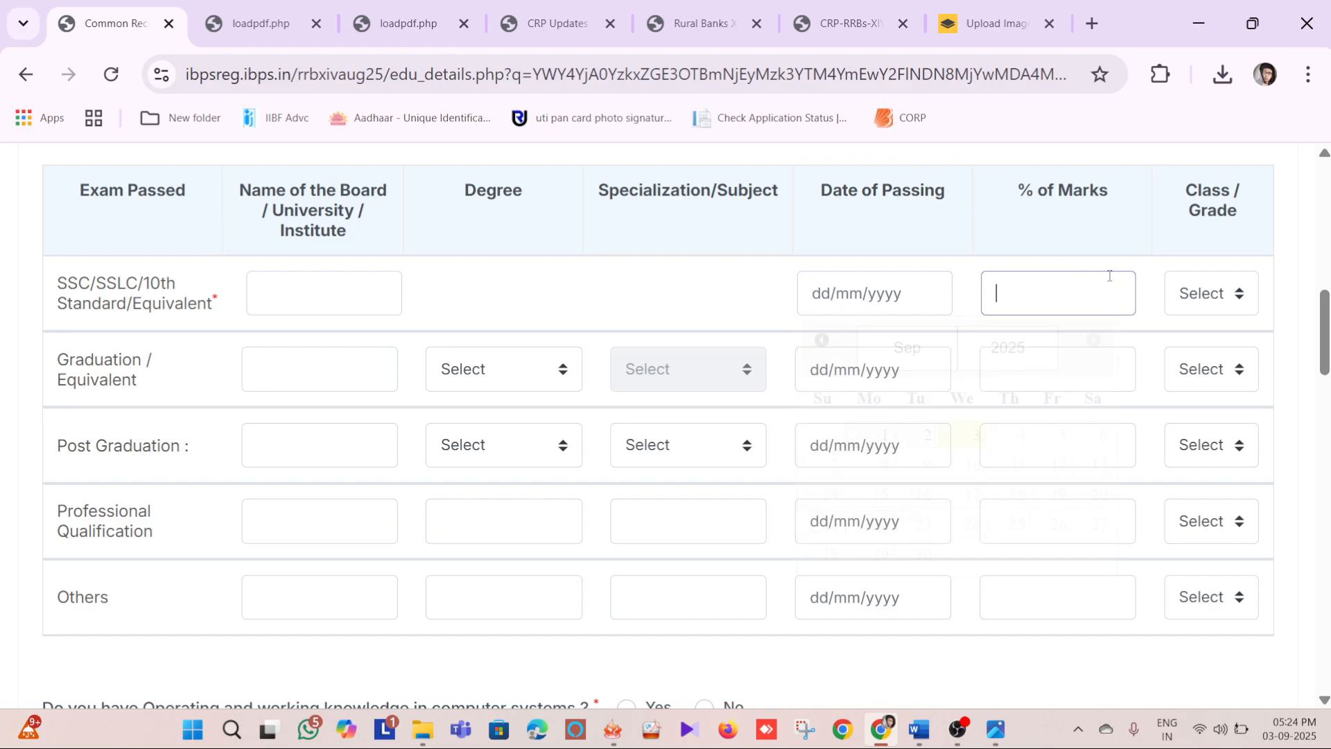
left_click(1226, 296)
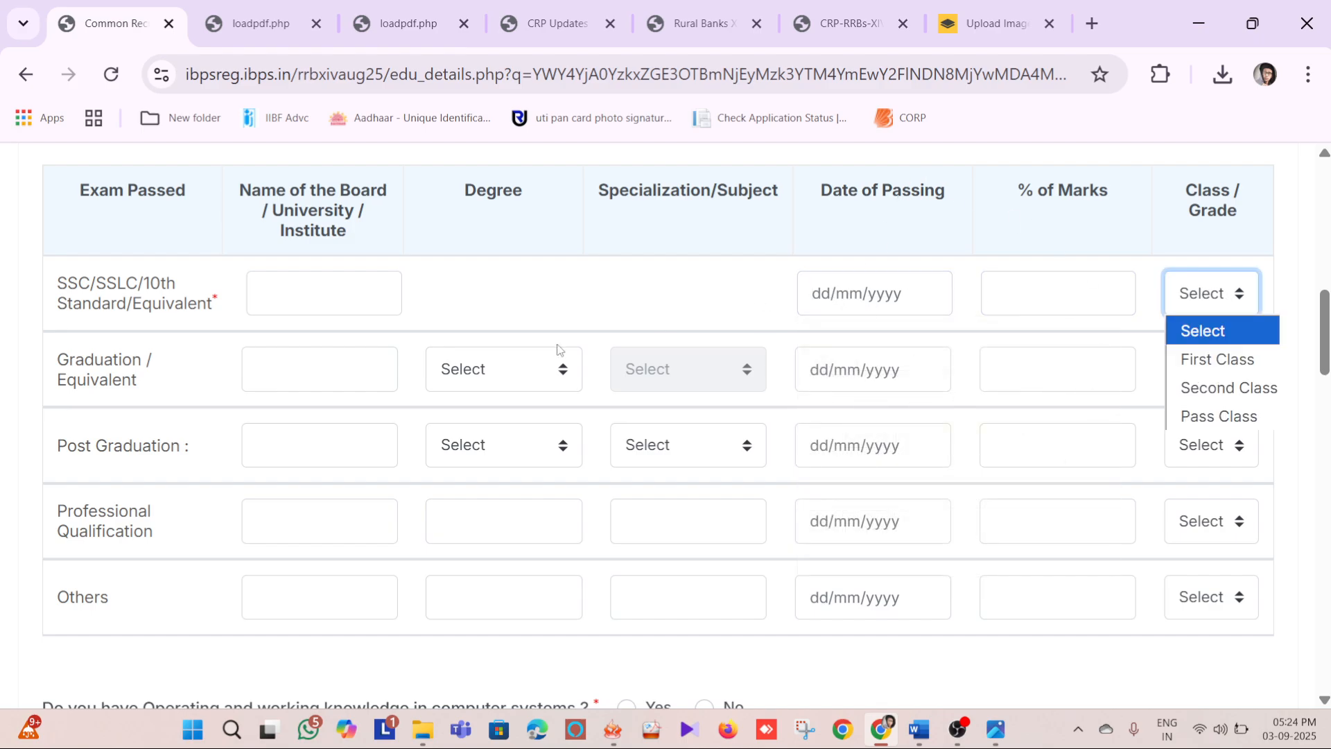
left_click(313, 372)
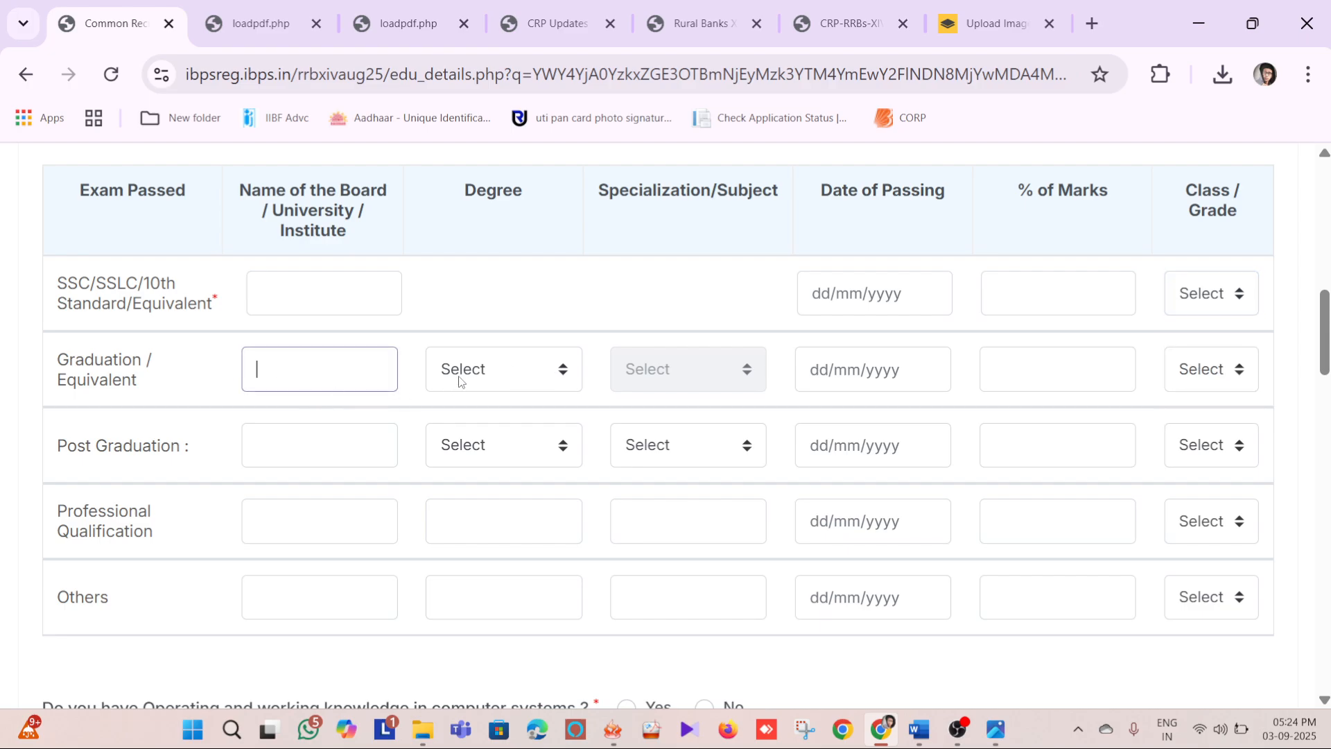
left_click(270, 444)
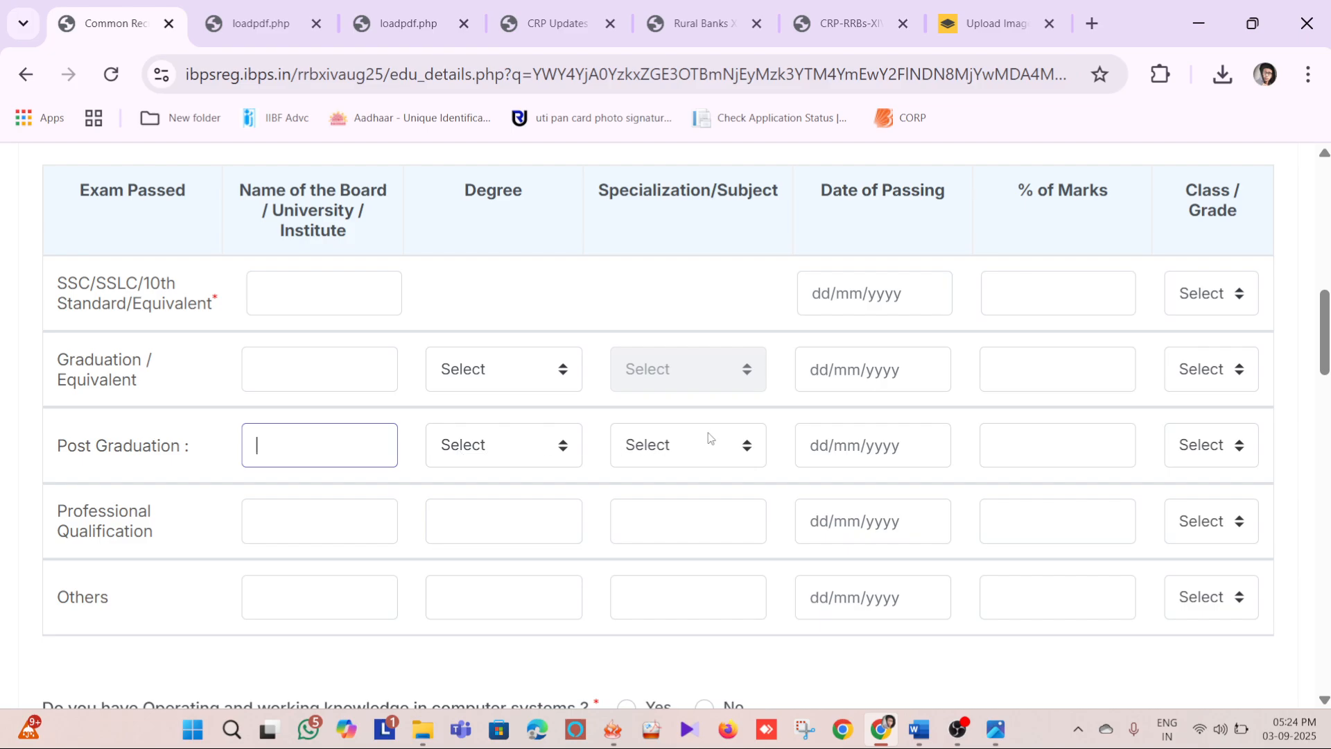
Look through the computer knowledge and local language questions down to the work experience section
scroll(487, 367, "down", 5)
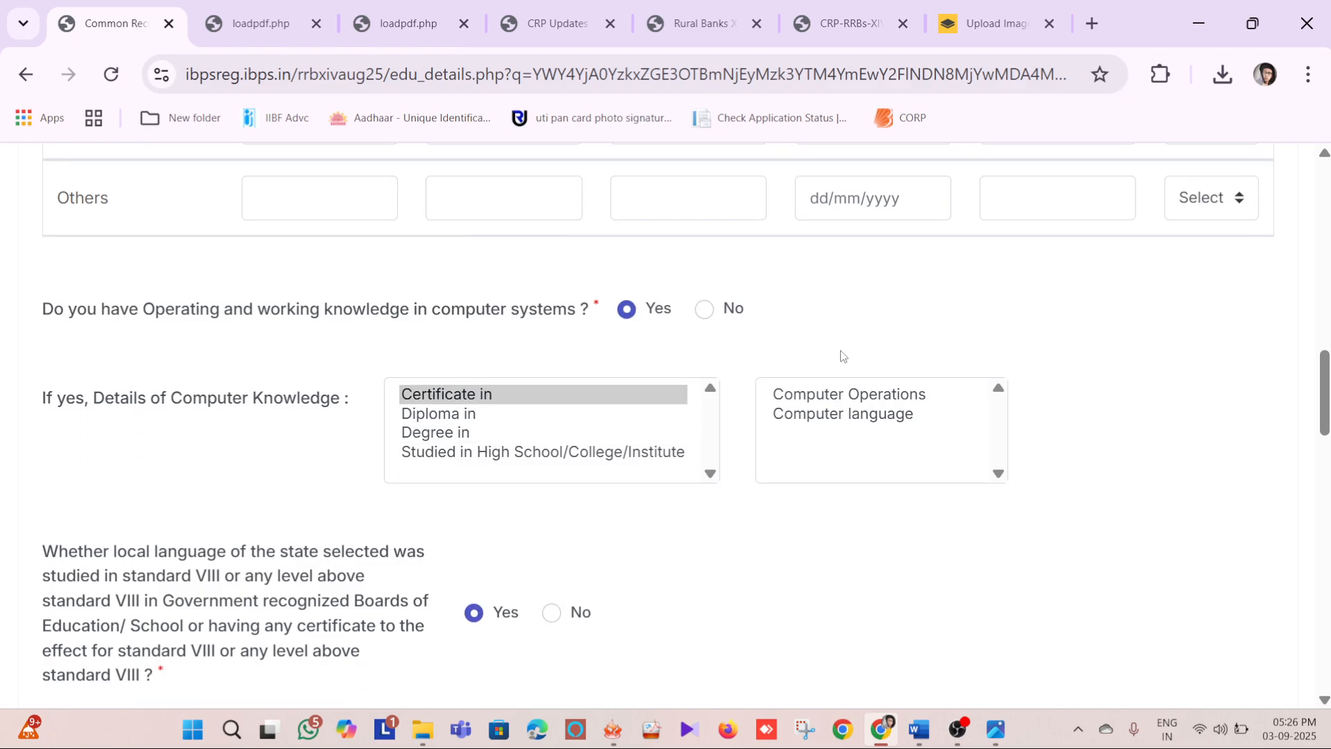
scroll(841, 356, "down", 3)
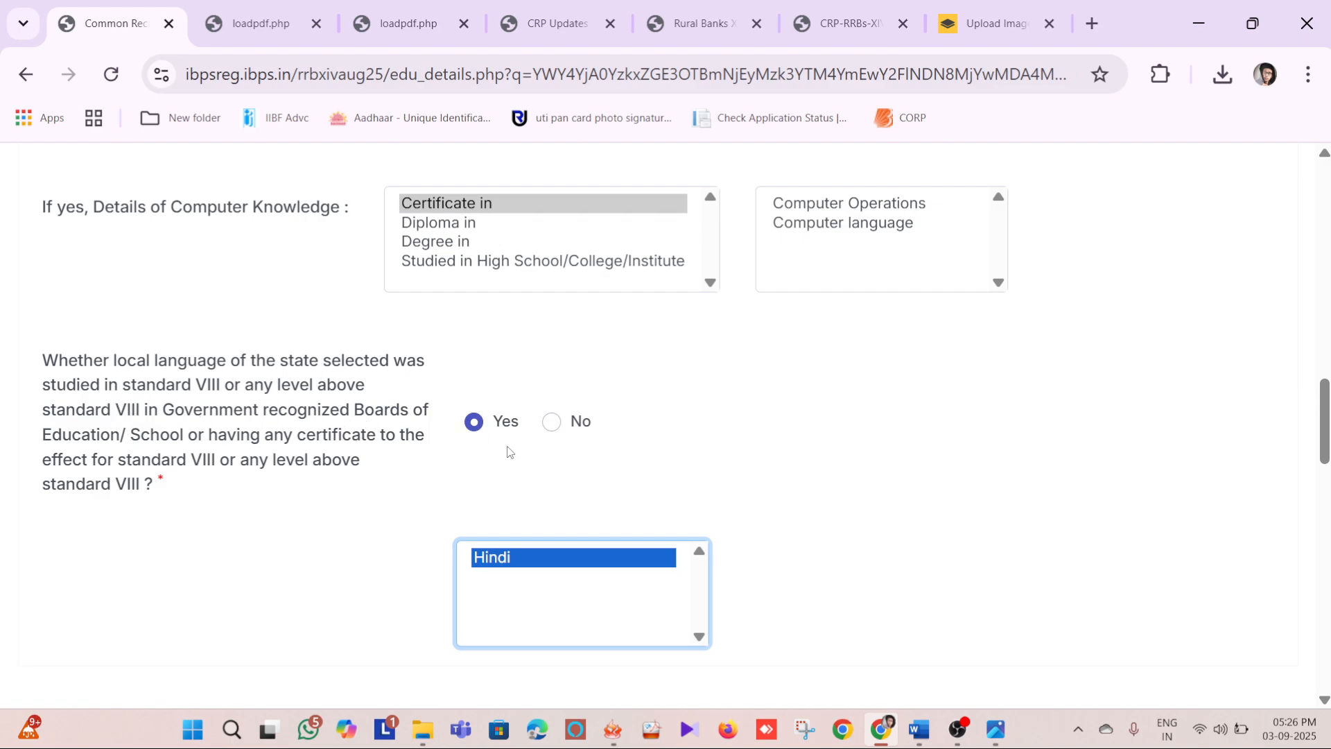
scroll(557, 433, "down", 3)
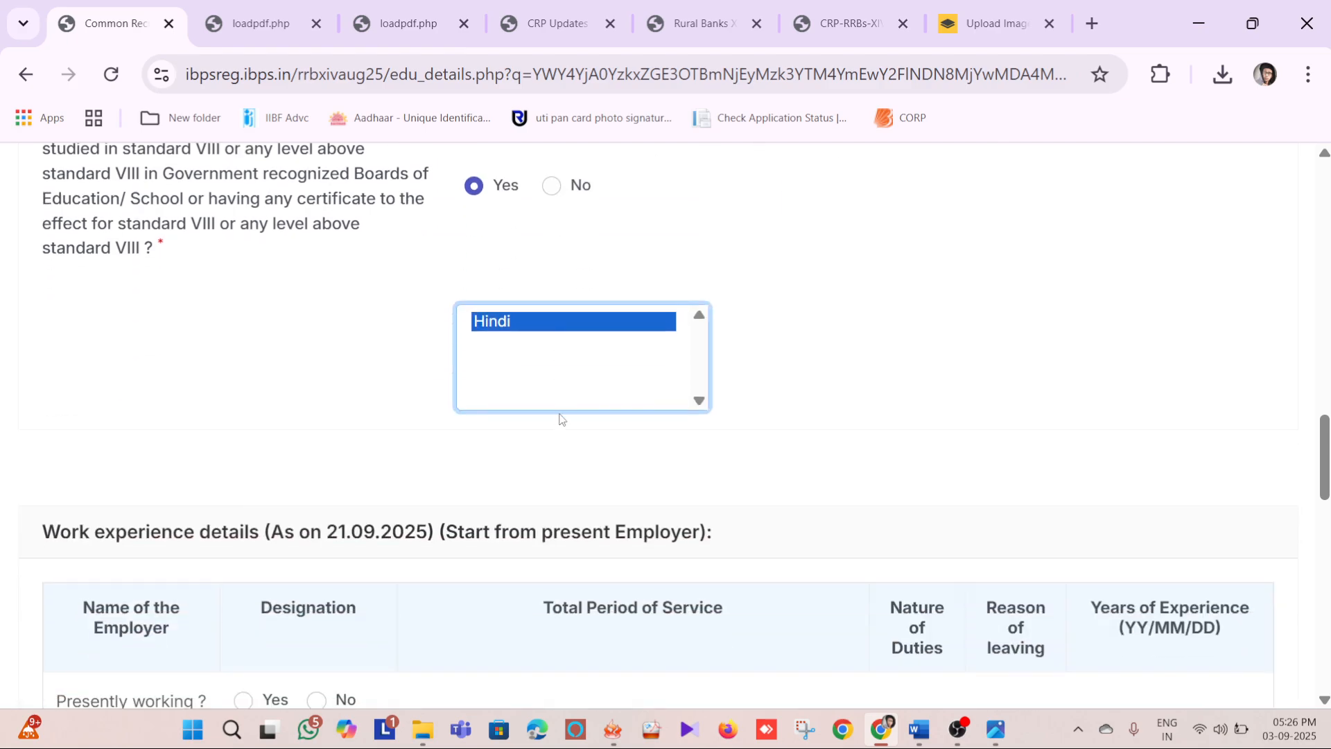
scroll(563, 340, "down", 3)
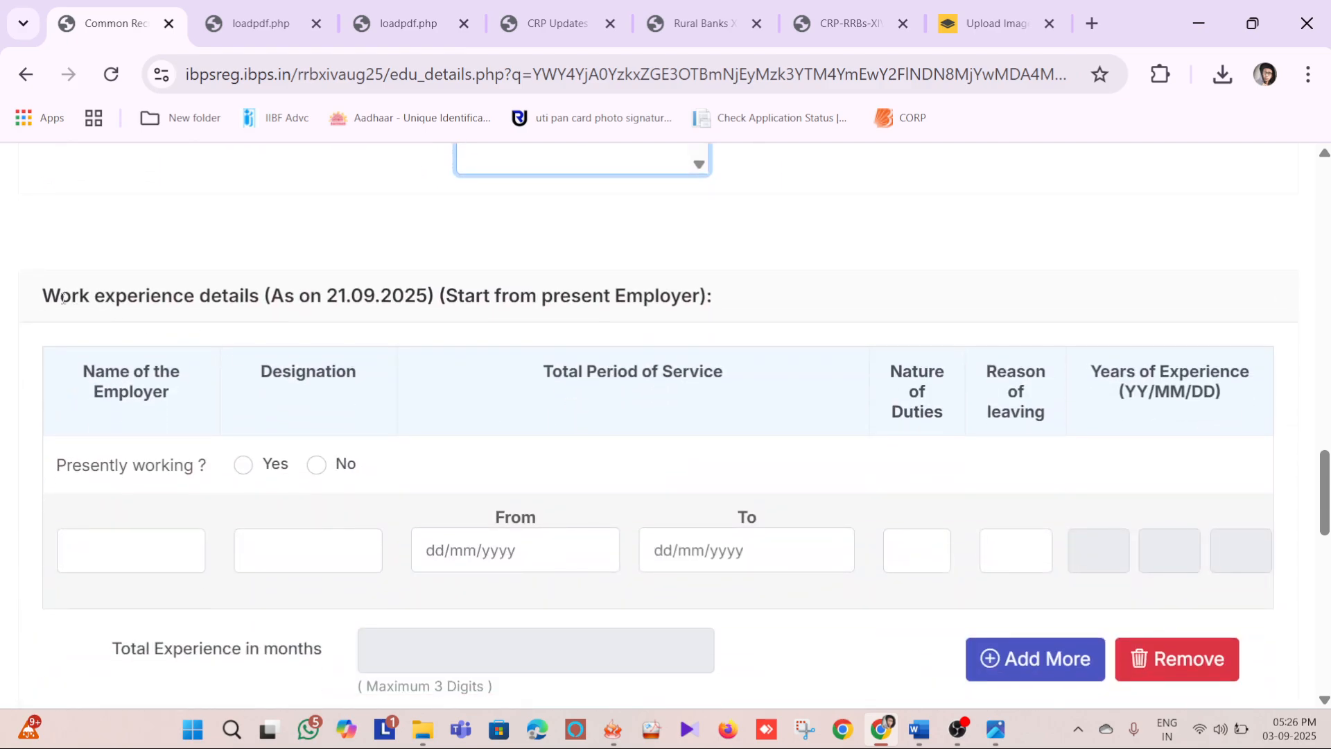
Examine the work experience table, including its employer name, designation, service period and presently-working fields
left_click(140, 294)
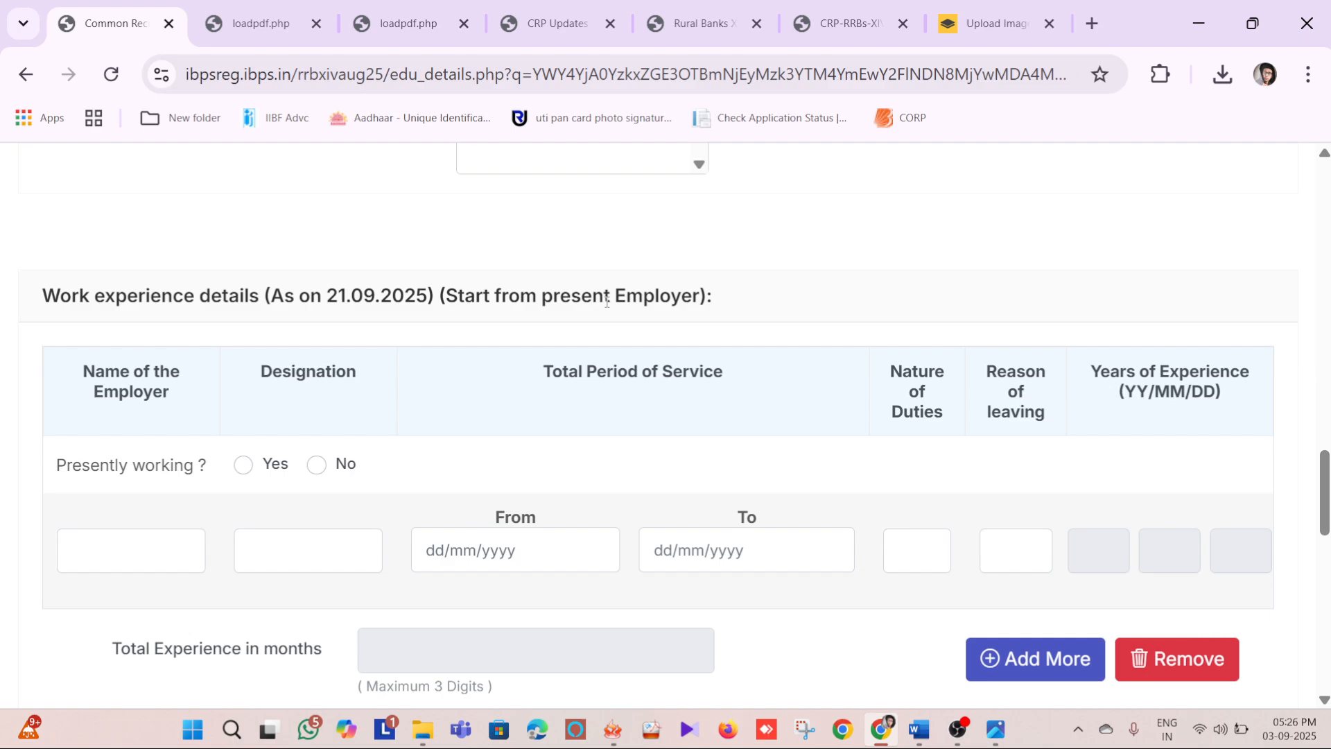
scroll(277, 463, "down", 2)
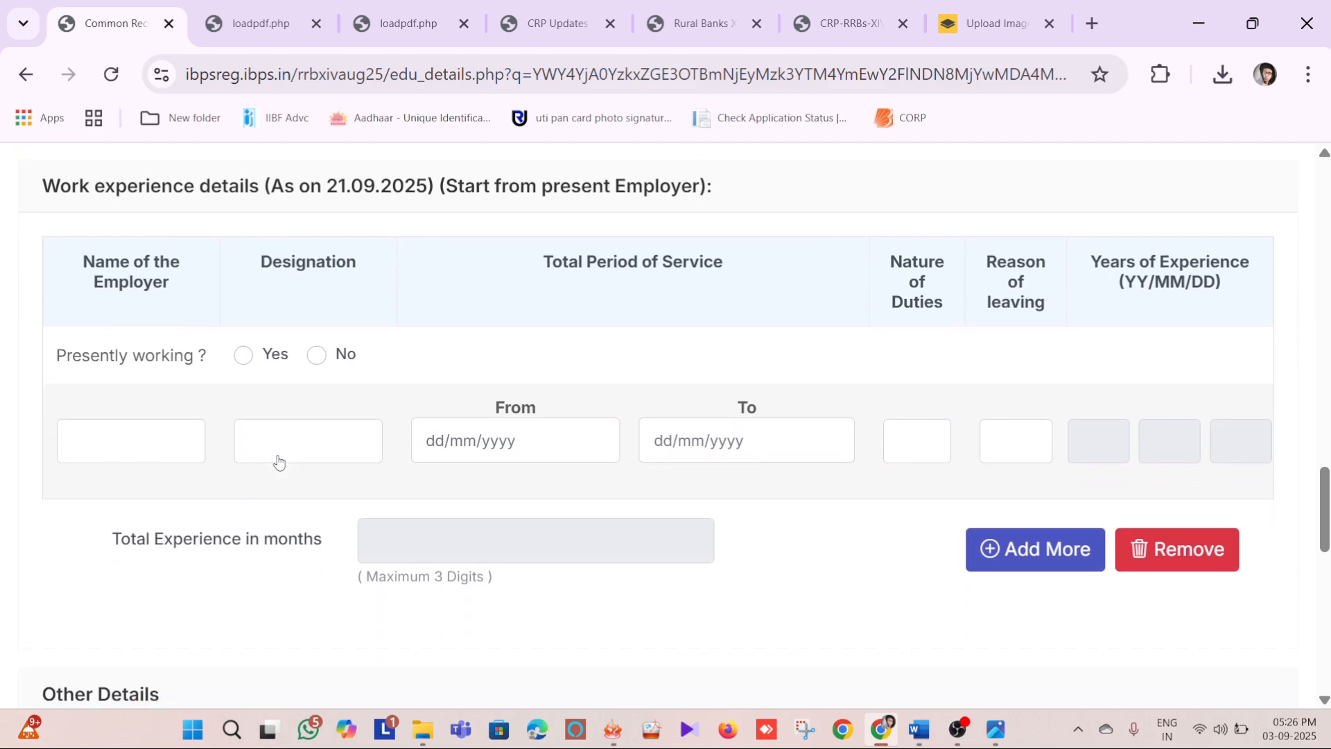
left_click(136, 422)
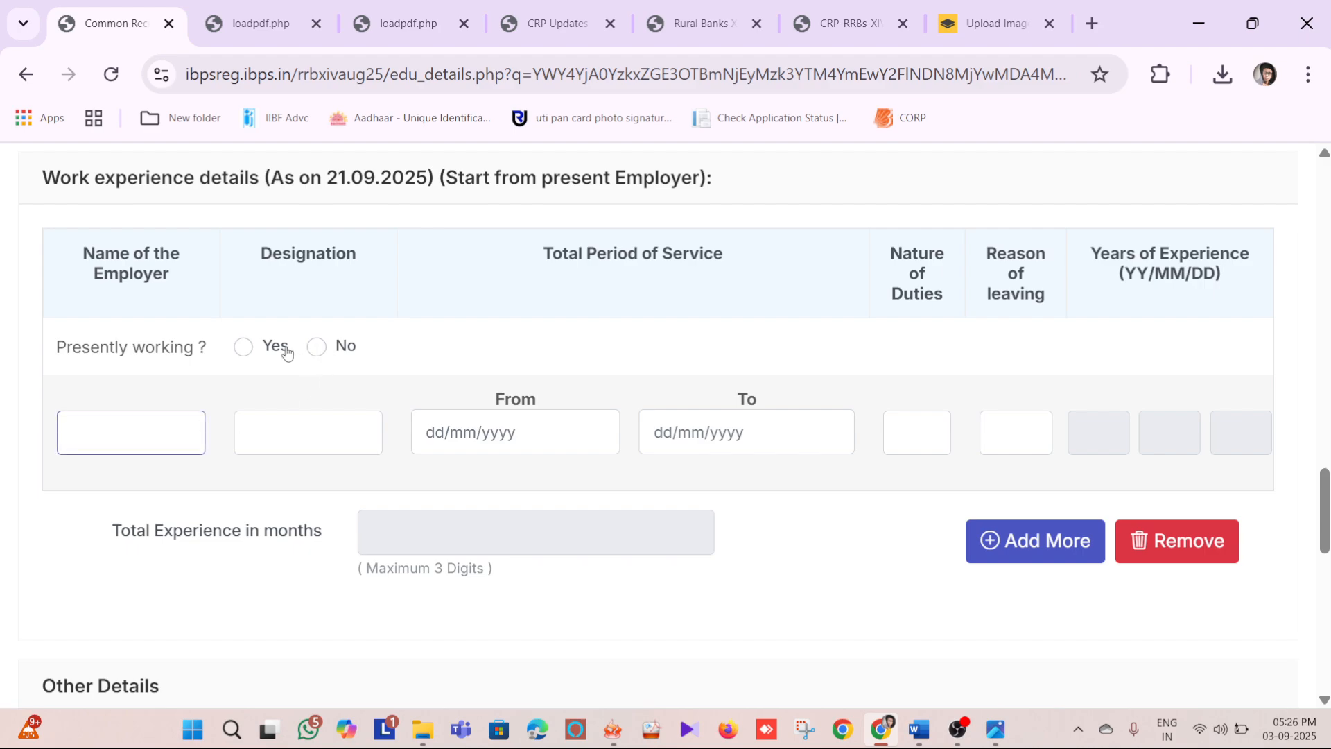
left_click(315, 433)
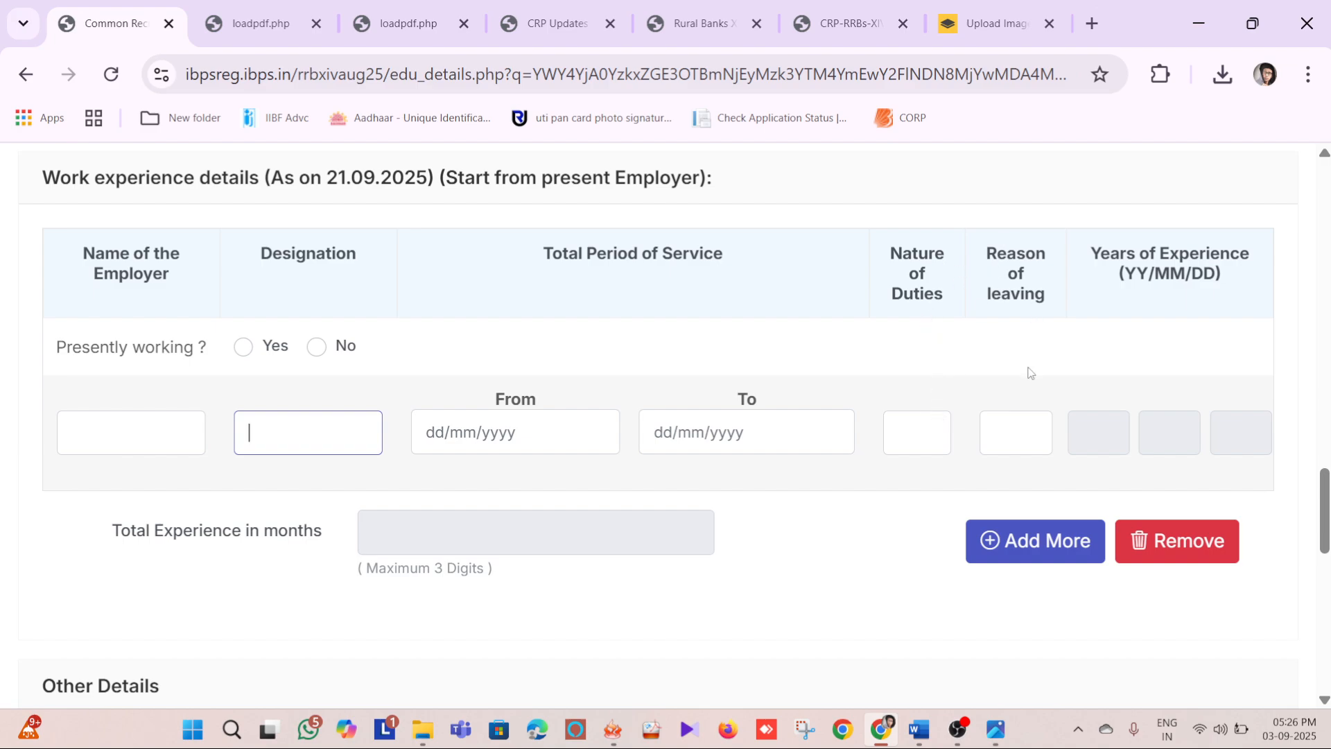
scroll(1085, 402, "up", 5)
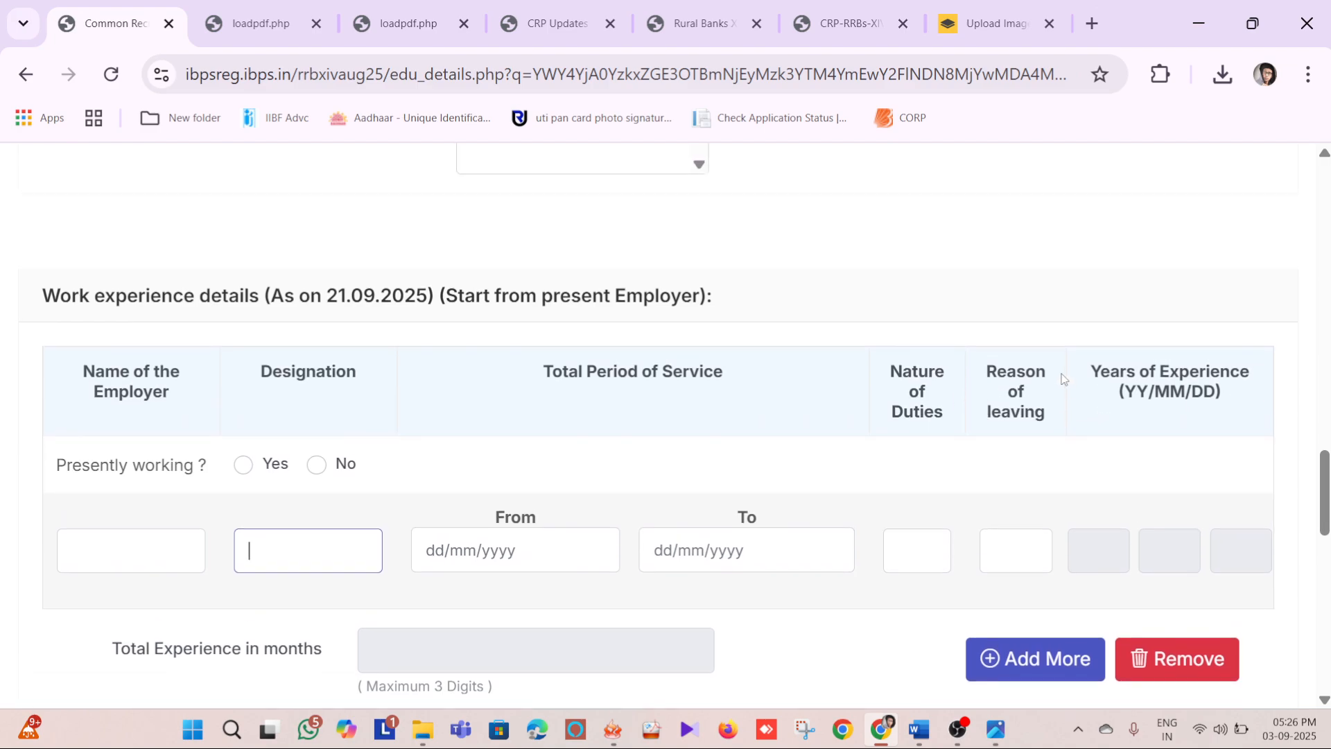
scroll(744, 377, "down", 3)
scroll(535, 490, "down", 2)
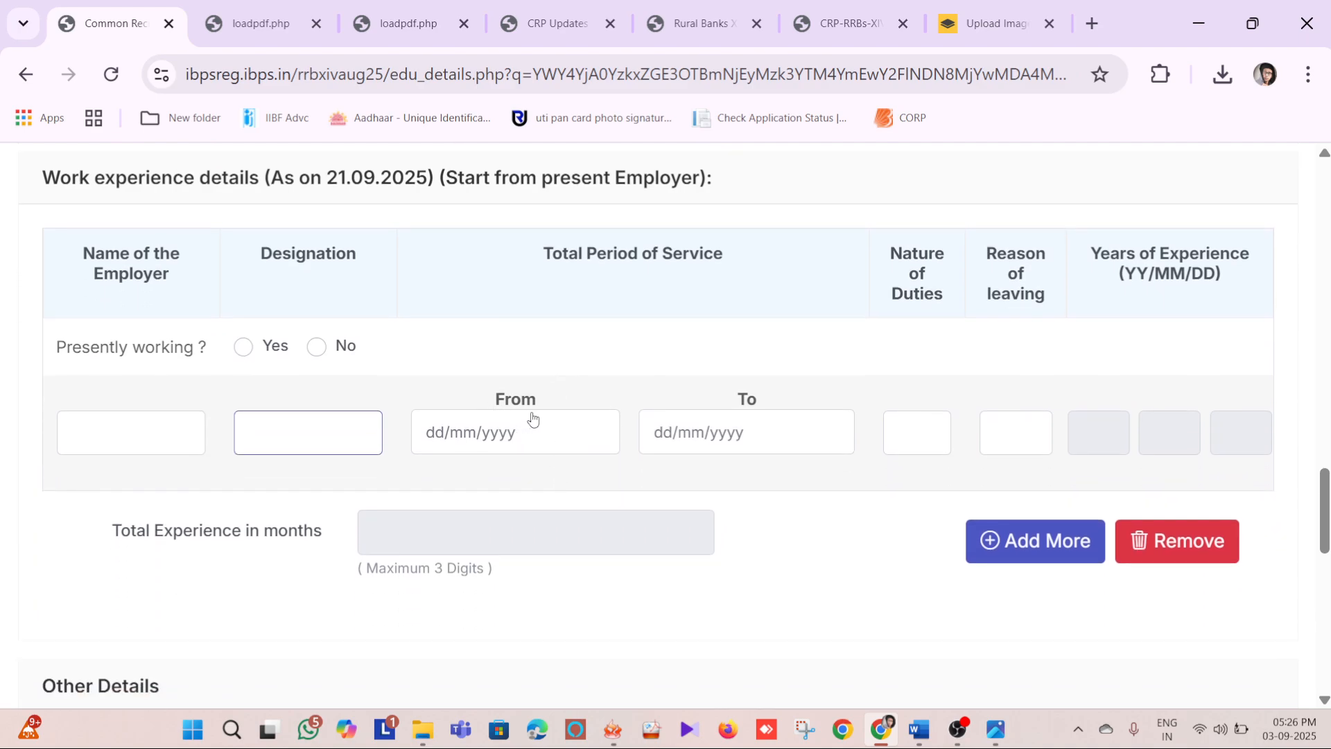
left_click(193, 419)
Answer No to the court prosecution or conviction question and add Hindi as a known language with read, write and speak enabled
scroll(738, 416, "down", 7)
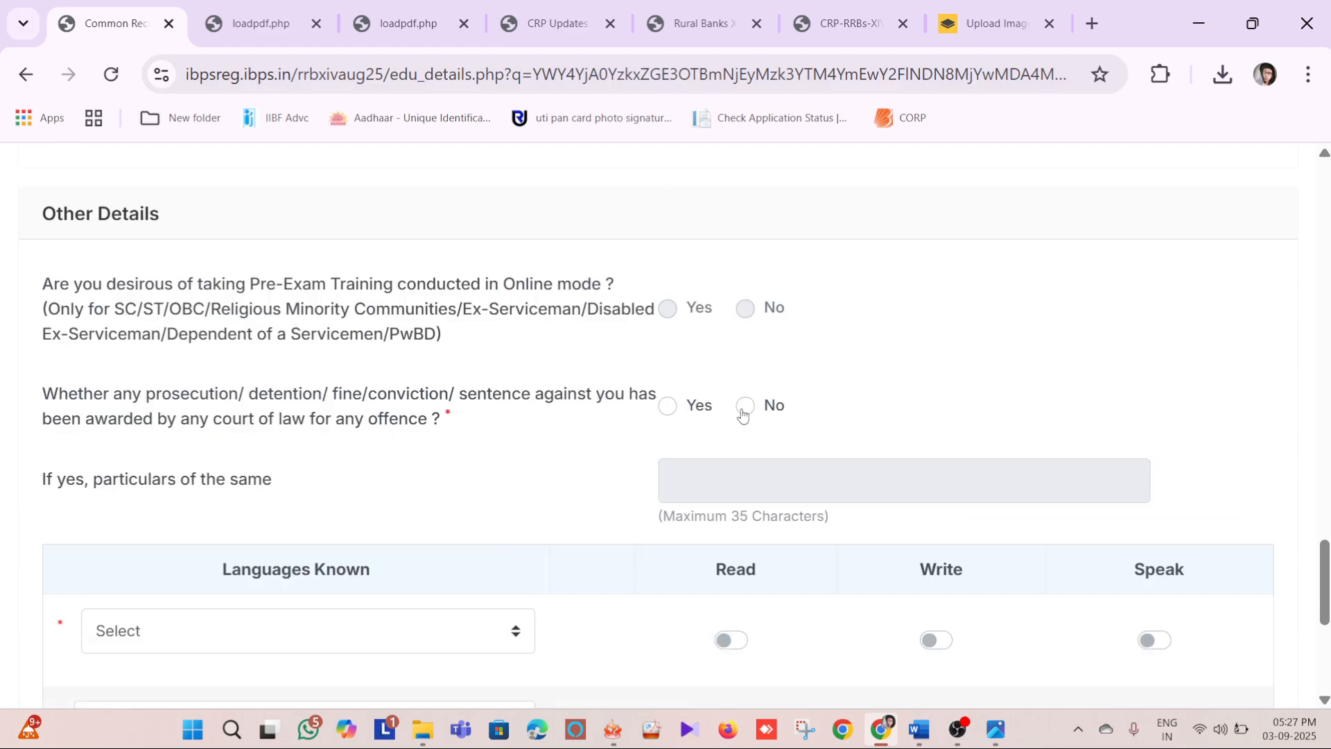
left_click(743, 409)
scroll(508, 476, "down", 2)
scroll(301, 452, "down", 3)
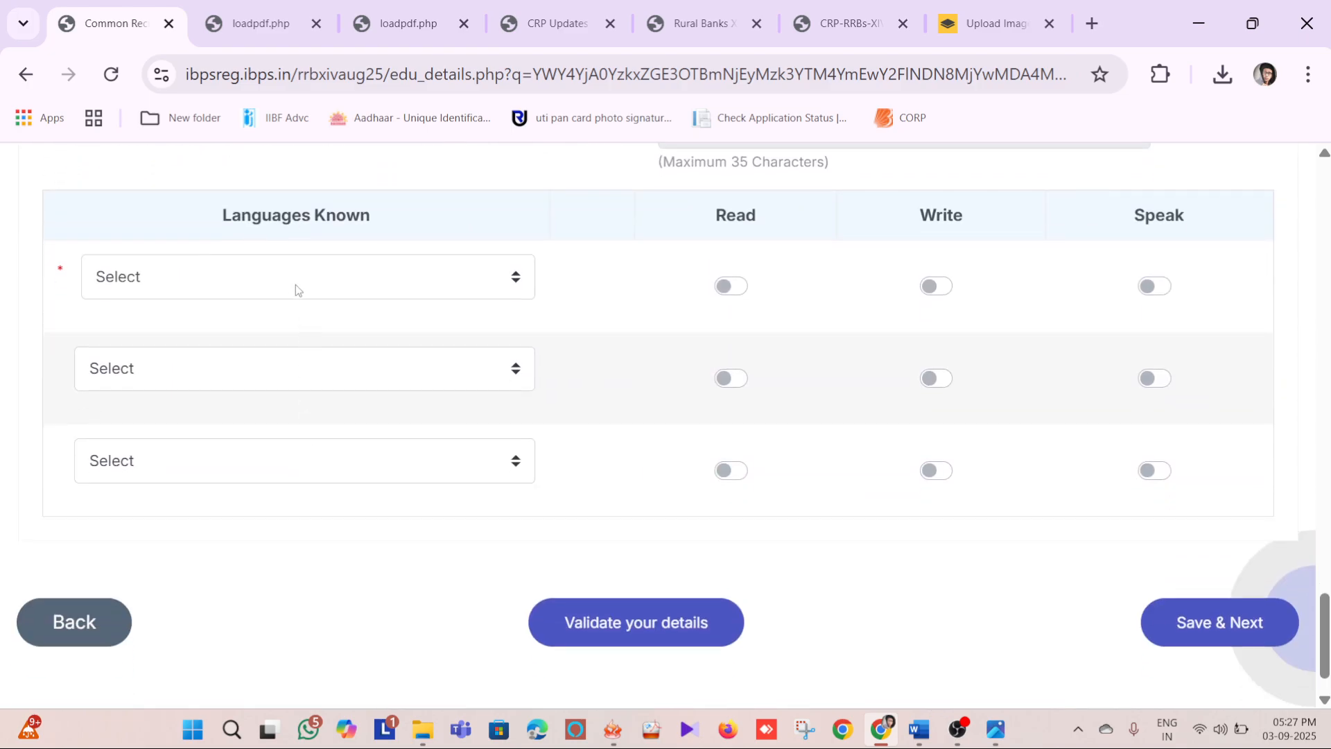
left_click(291, 268)
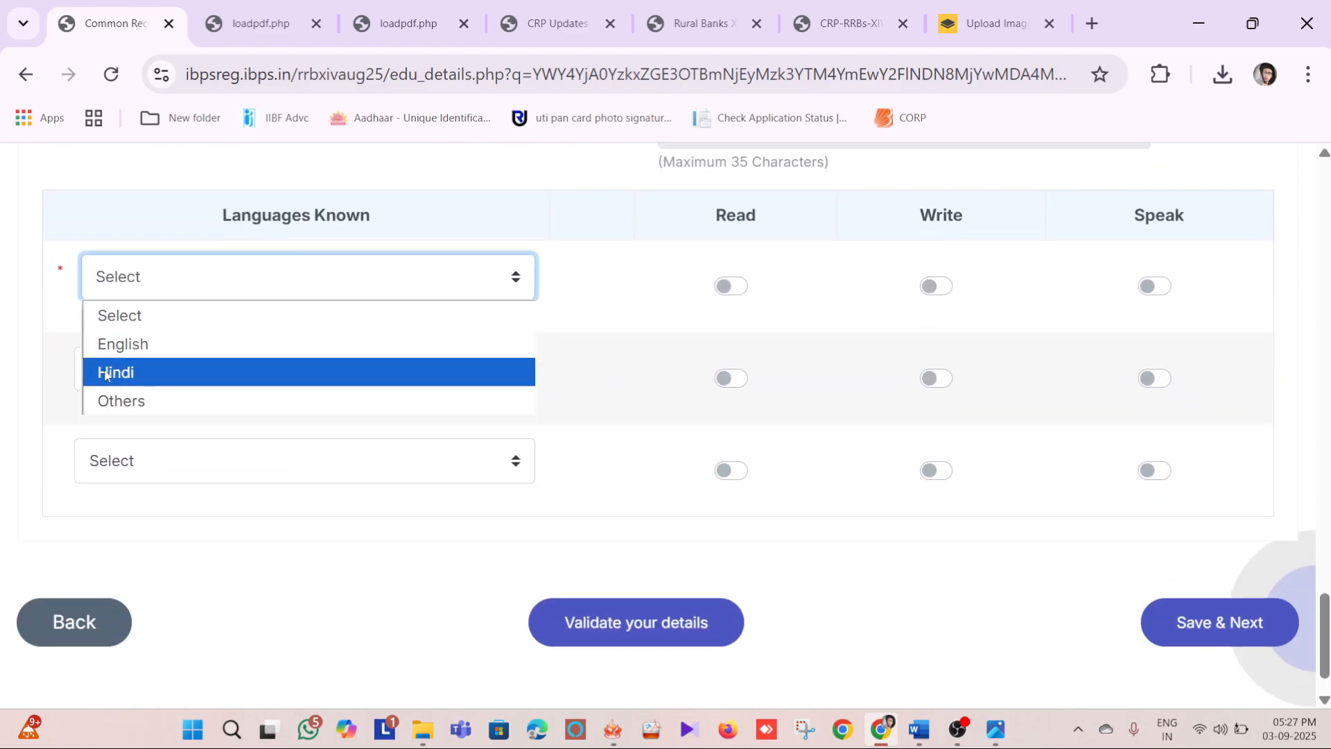
left_click(161, 362)
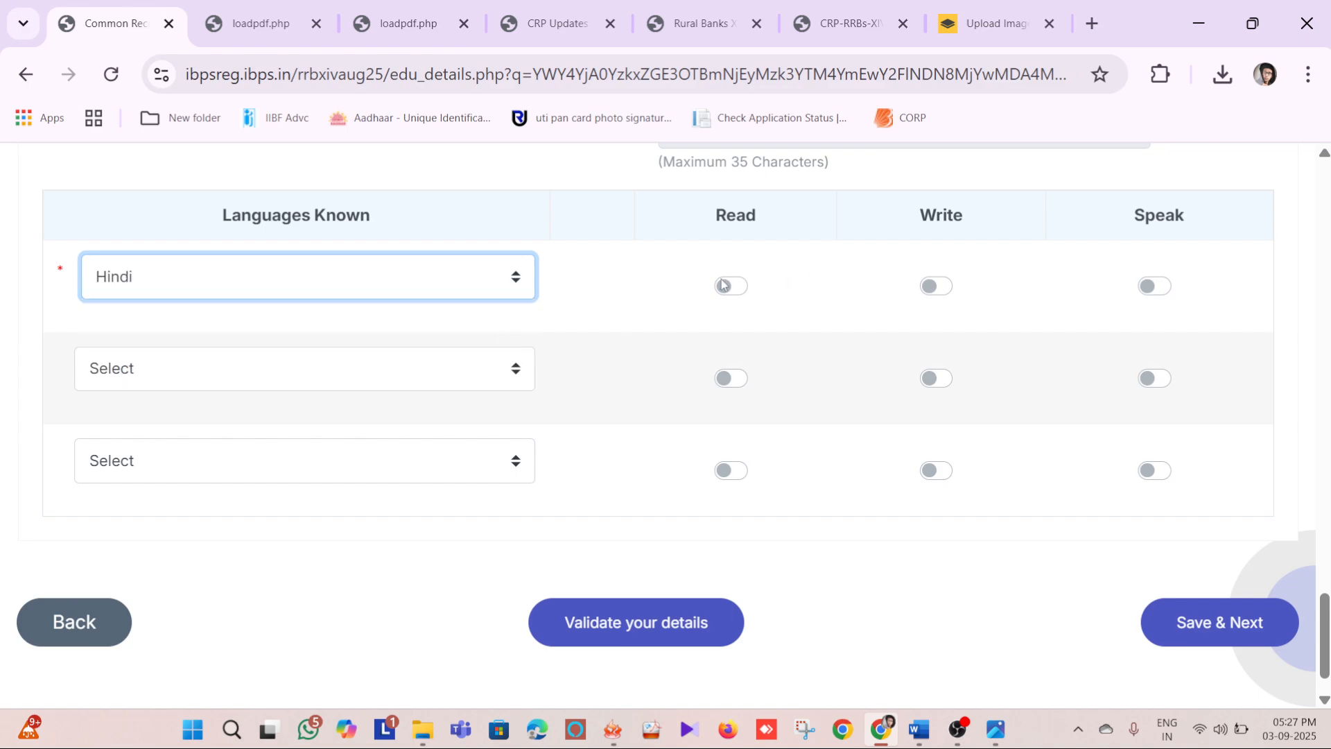
left_click(735, 287)
left_click(934, 288)
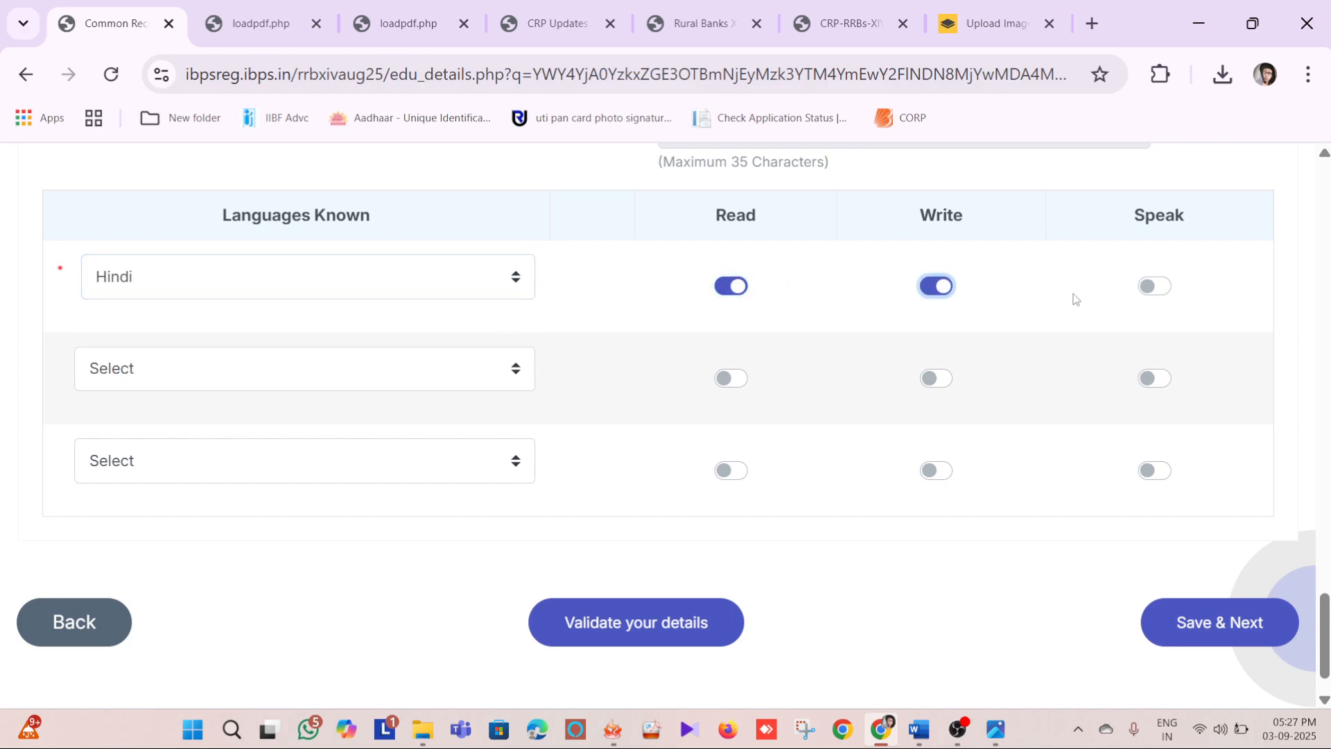
left_click(1155, 286)
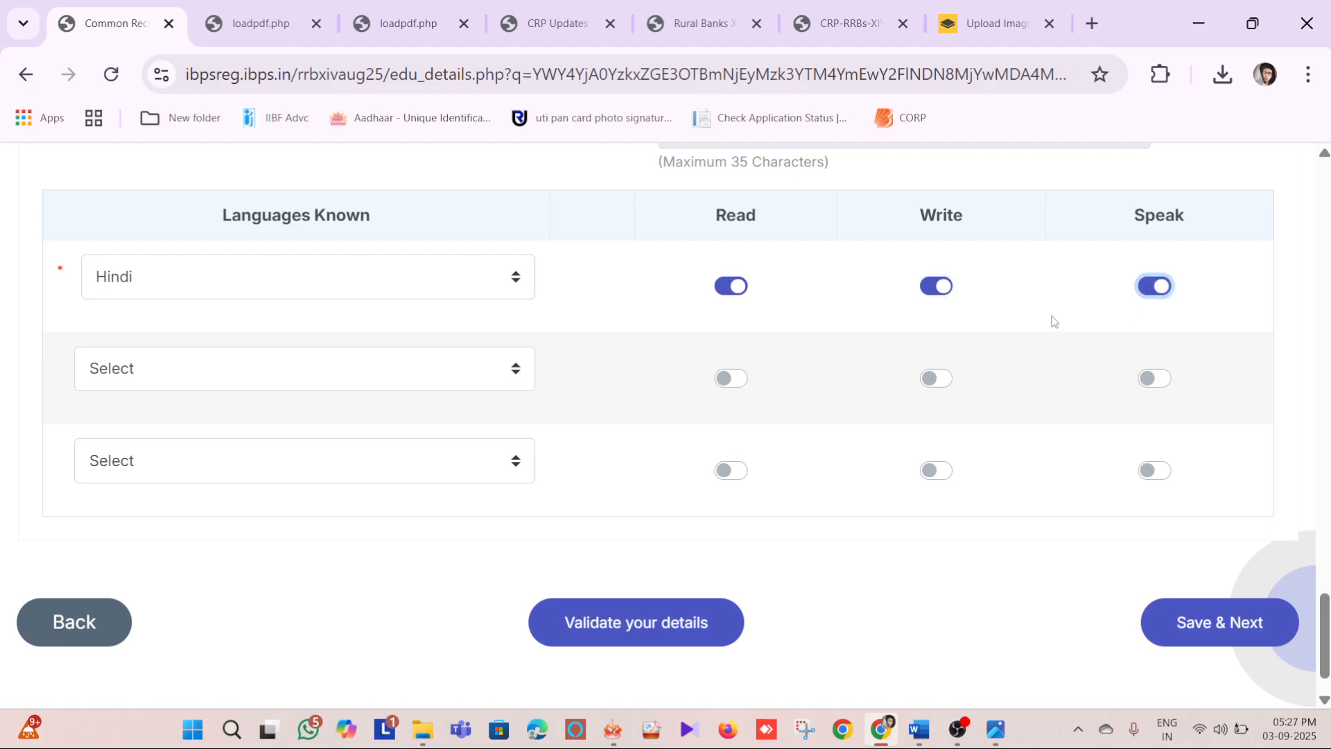
Add English as the second known language with read, write and speak enabled
left_click(175, 376)
left_click(162, 435)
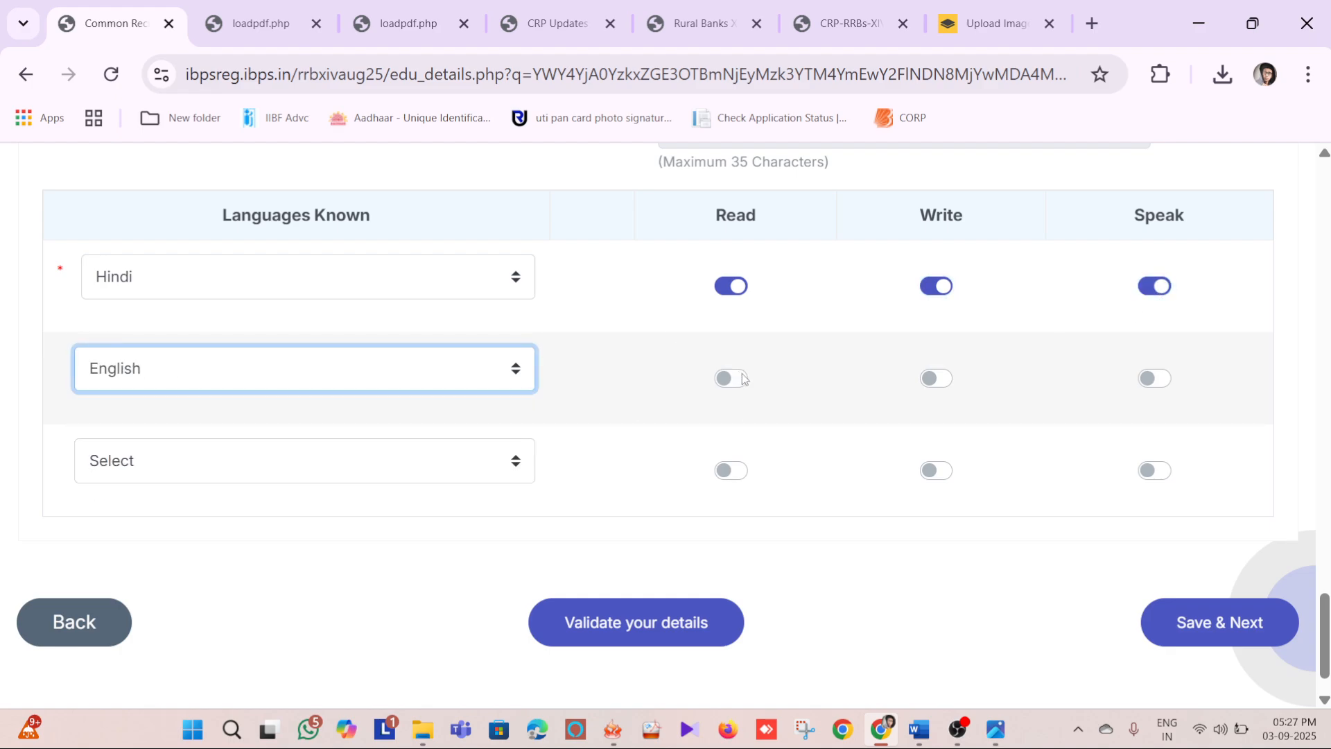
left_click(738, 377)
left_click(935, 378)
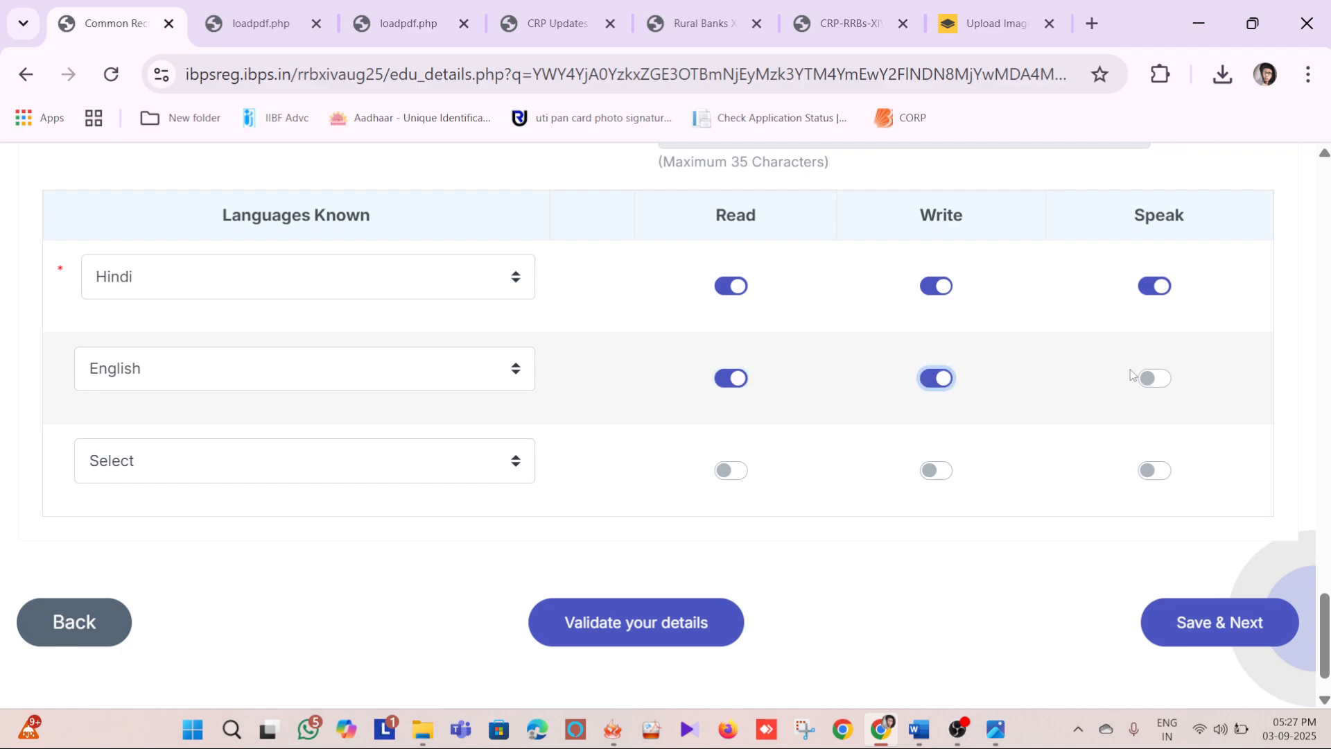
left_click(1152, 379)
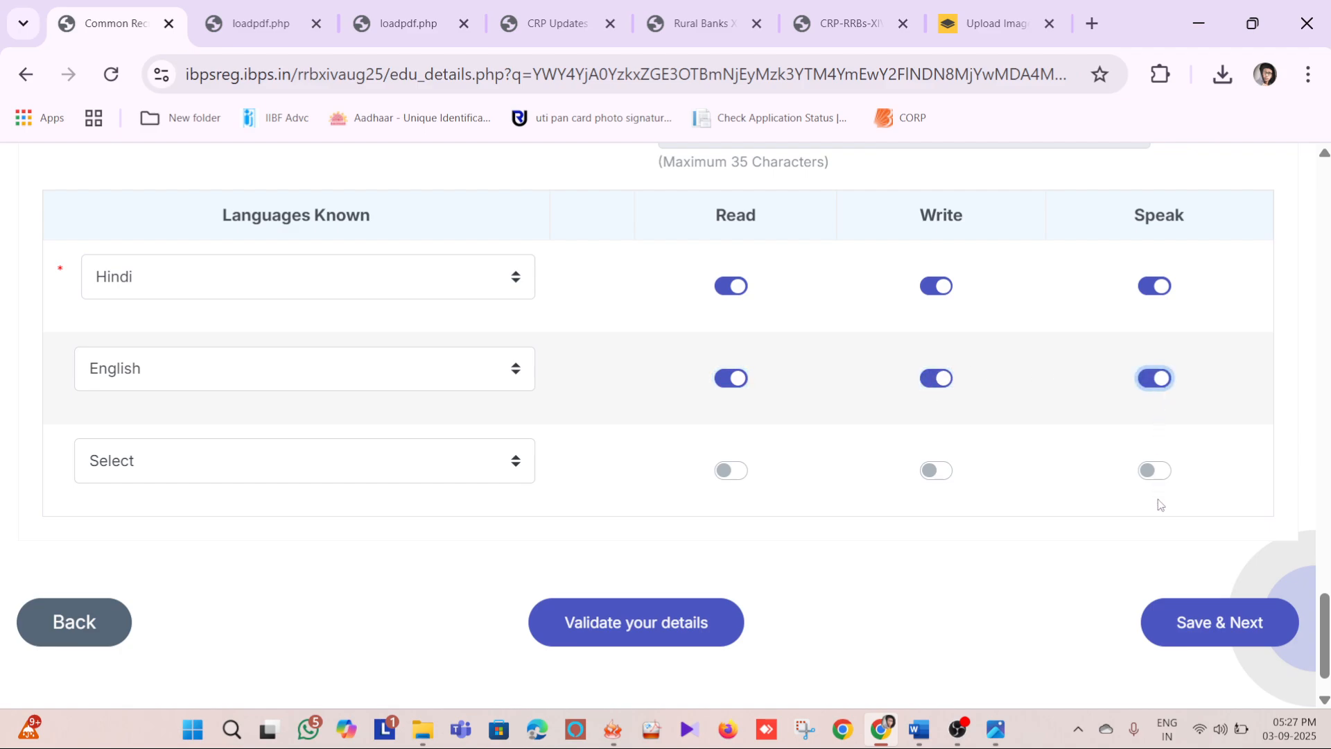
scroll(1005, 478, "up", 2)
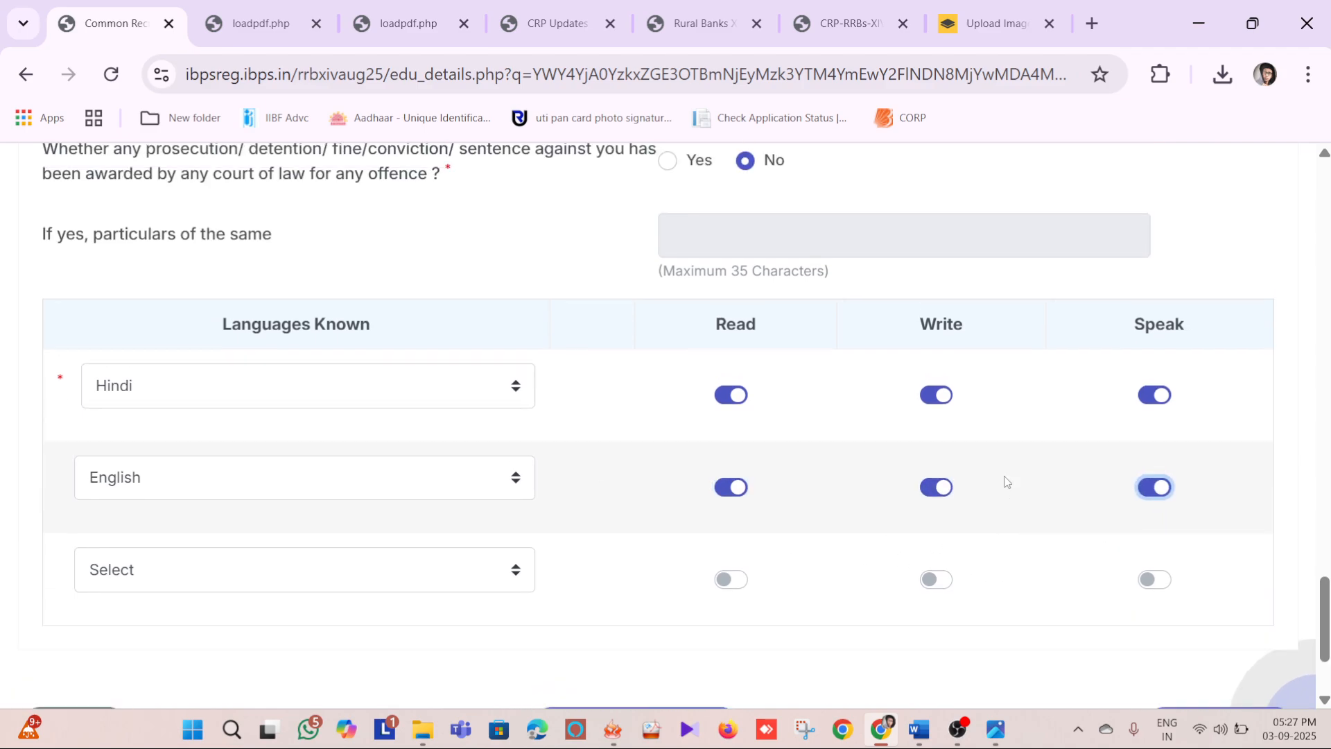
scroll(990, 449, "down", 3)
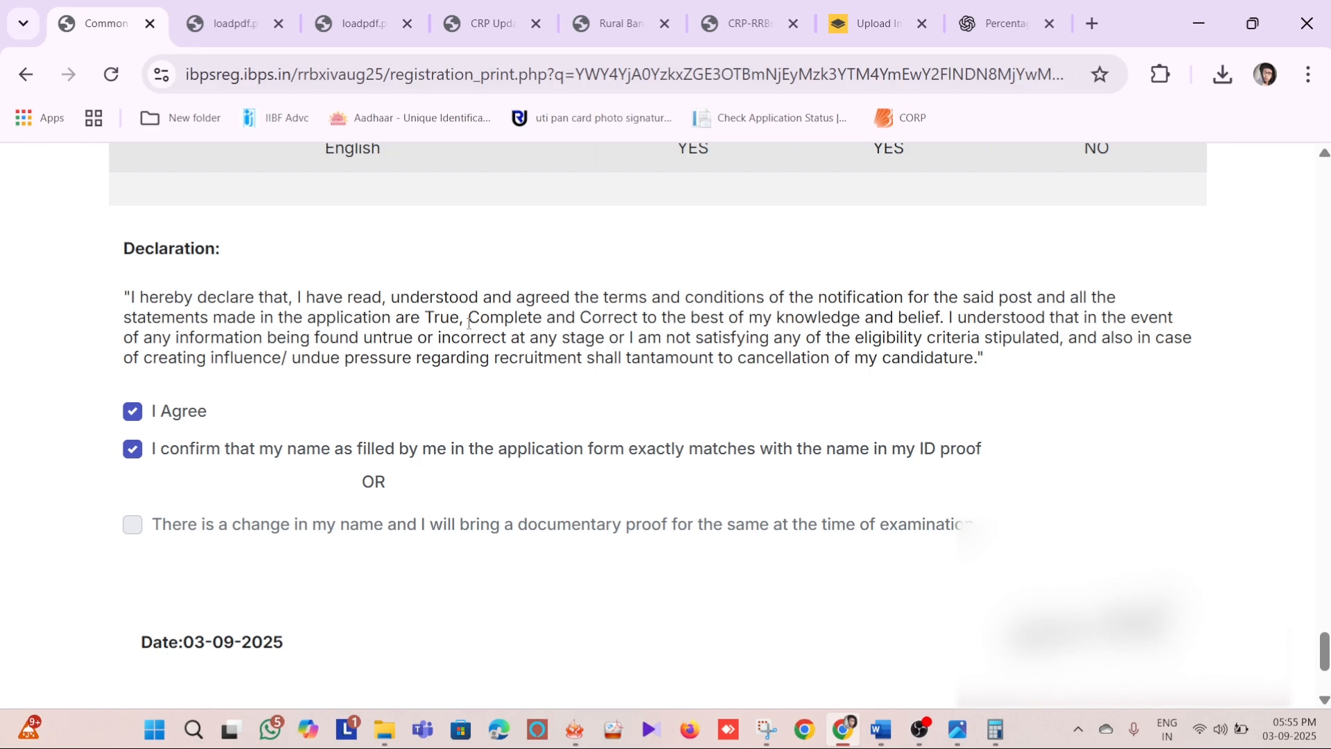
Untick and re-tick the I Agree declaration and the confirmation that the name matches the ID proof
left_click(141, 418)
left_click(139, 416)
left_click(136, 452)
left_click(134, 450)
Complete the registration, accept both confirmation prompts and view the list of documents to upload
scroll(268, 510, "down", 3)
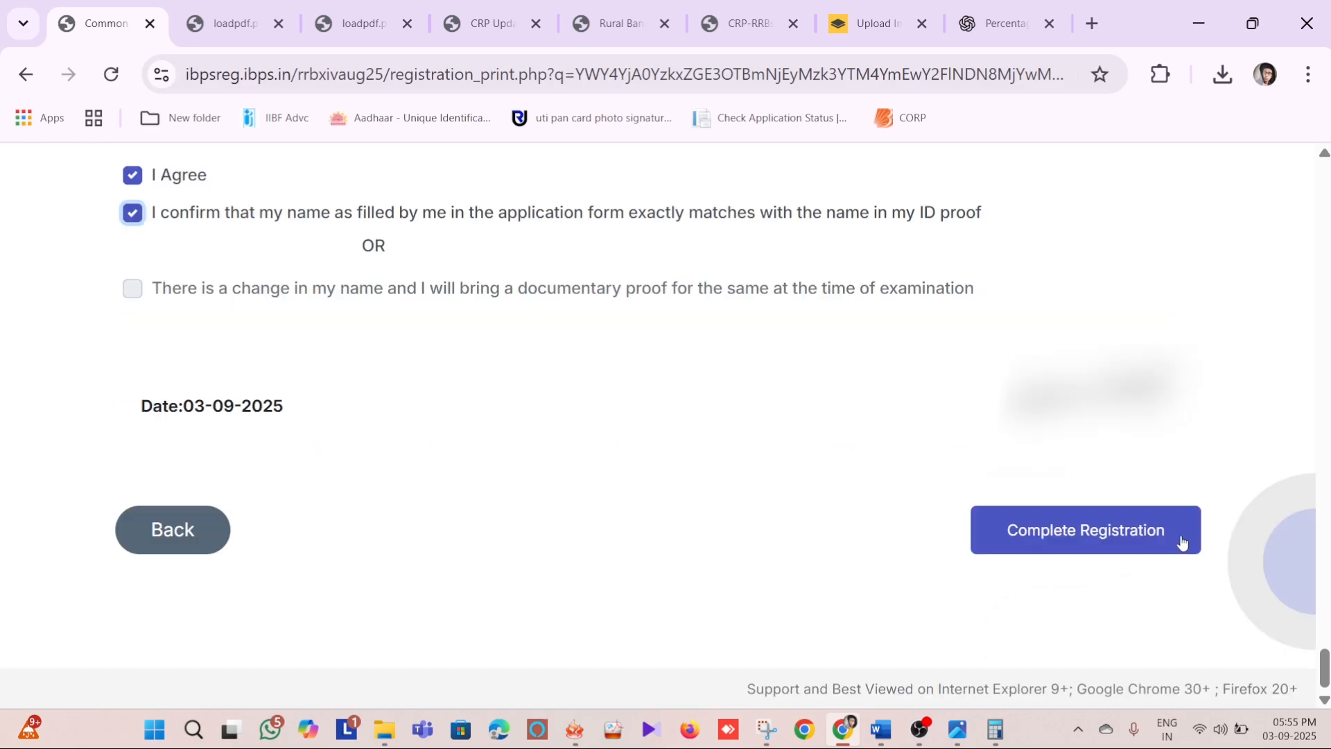
left_click(1125, 541)
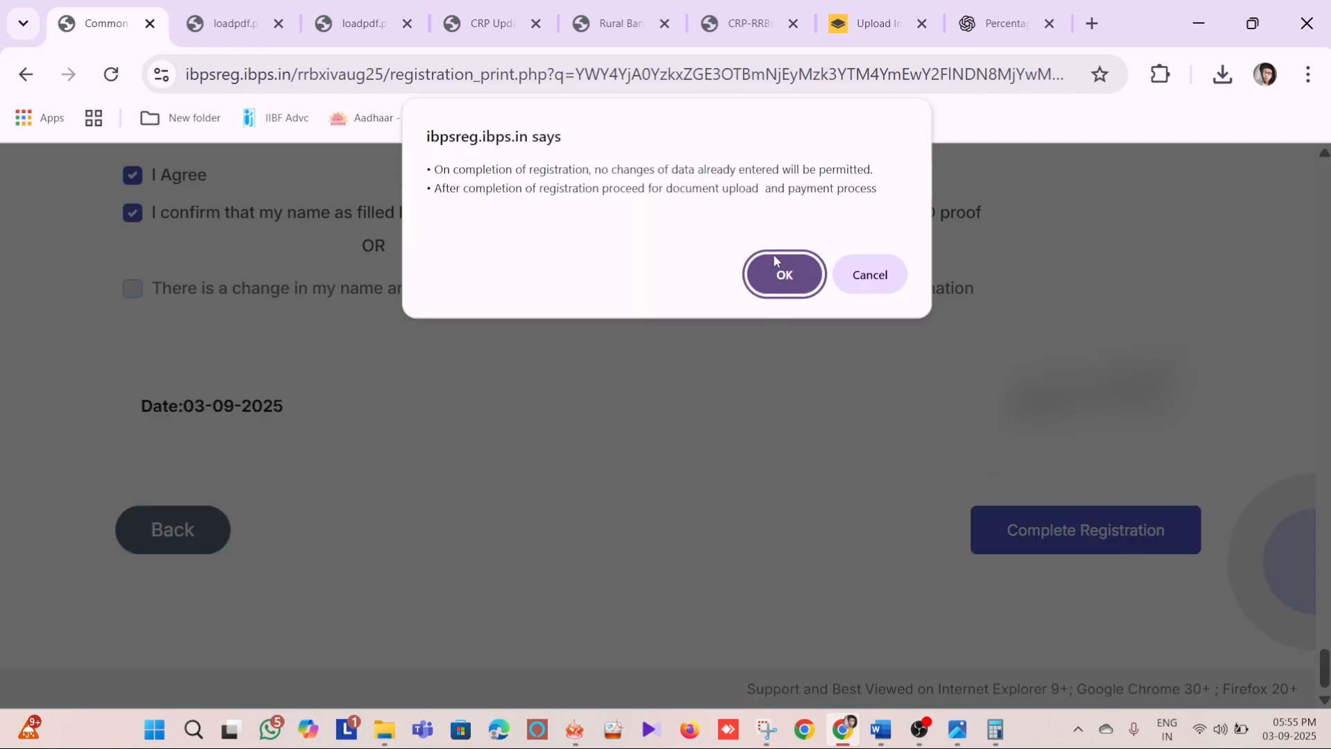
left_click(786, 276)
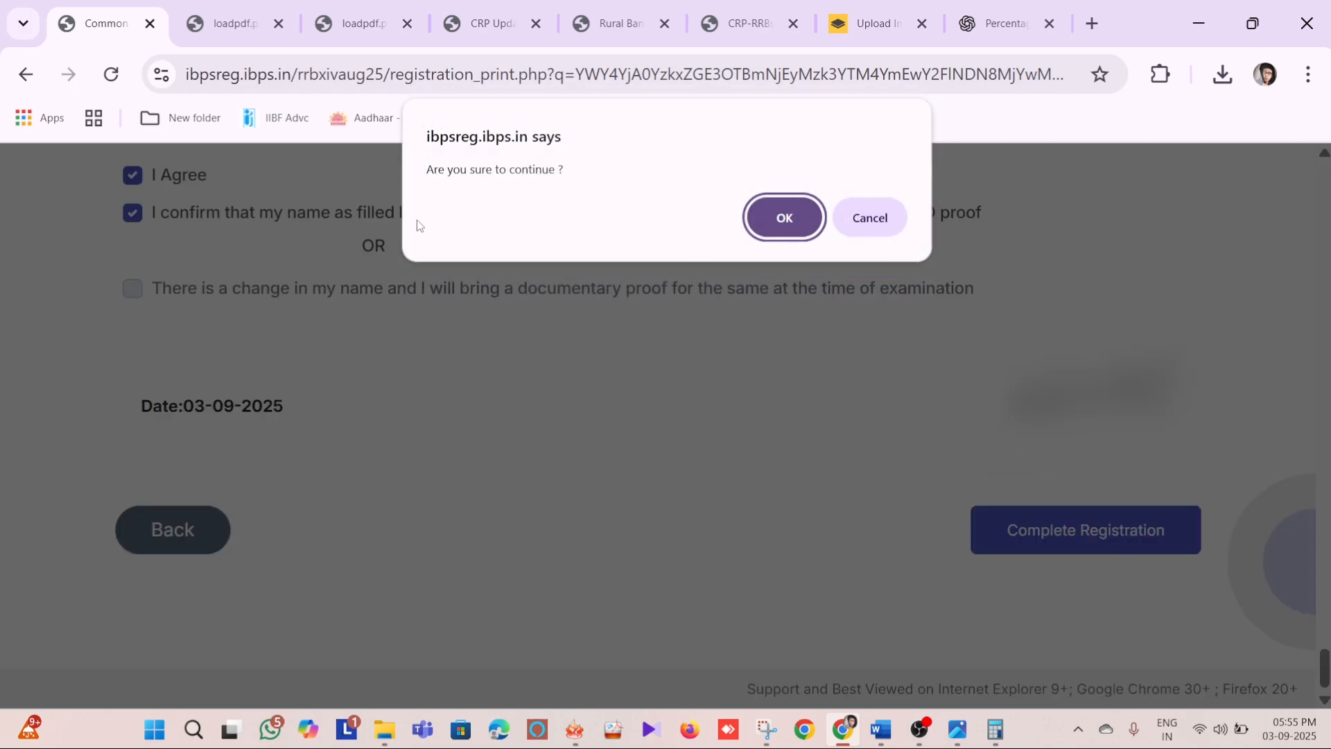
left_click_drag(430, 172, 578, 169)
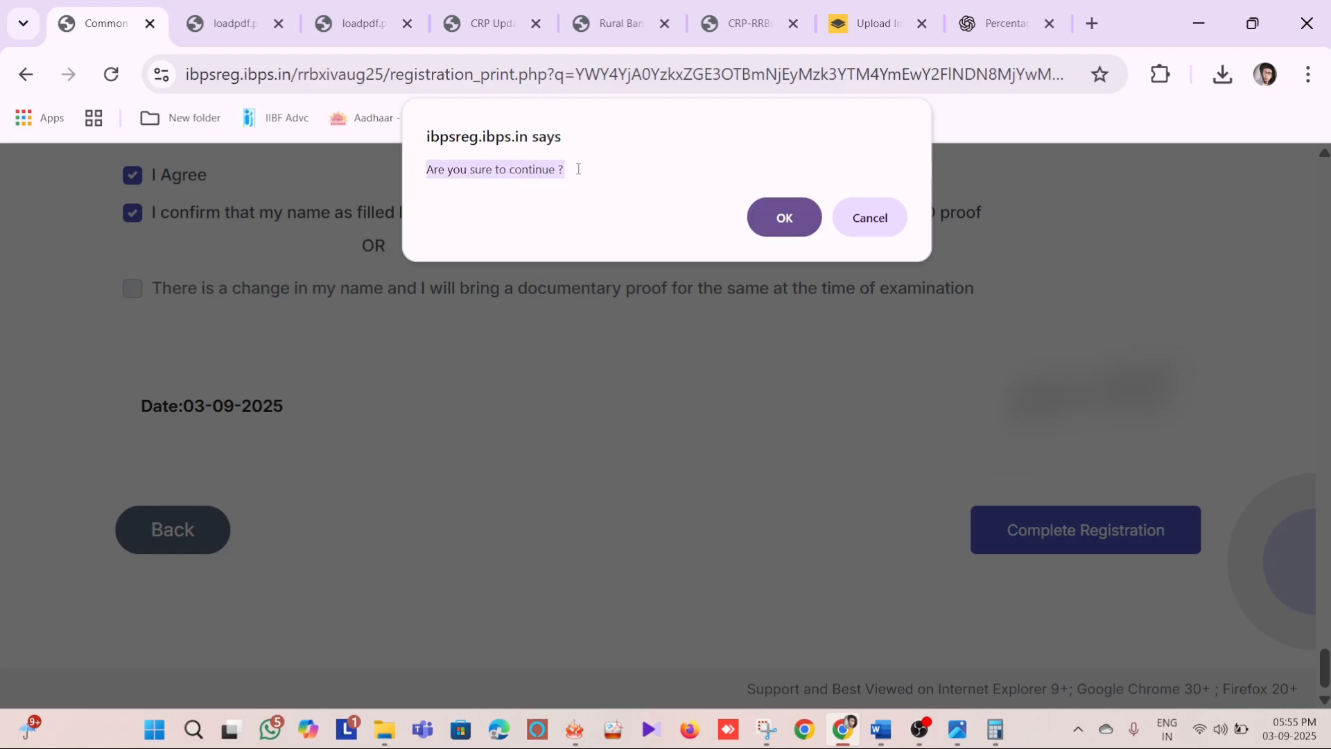
left_click(785, 220)
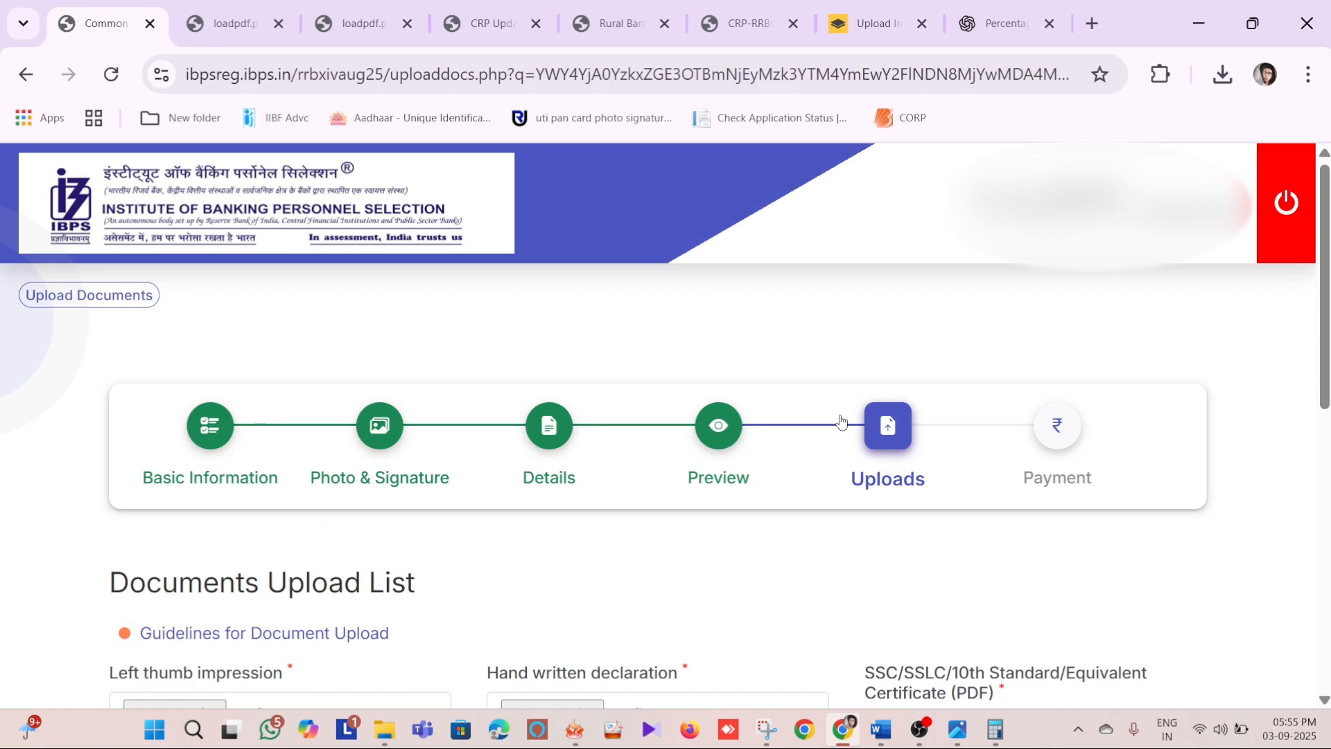
scroll(839, 419, "down", 3)
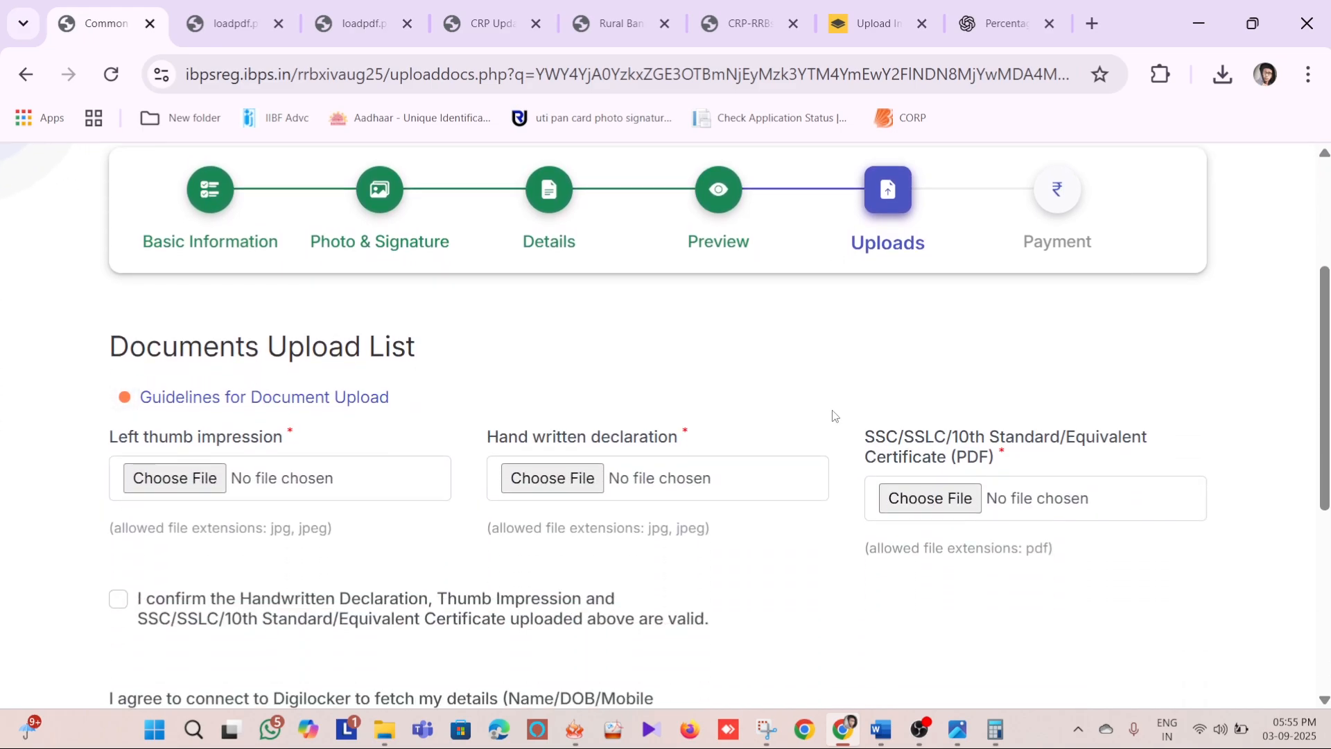
Review the required uploads for left thumb impression, handwritten declaration and 10th certificate PDF, closing the certificate's file chooser without selecting a file
scroll(833, 415, "down", 2)
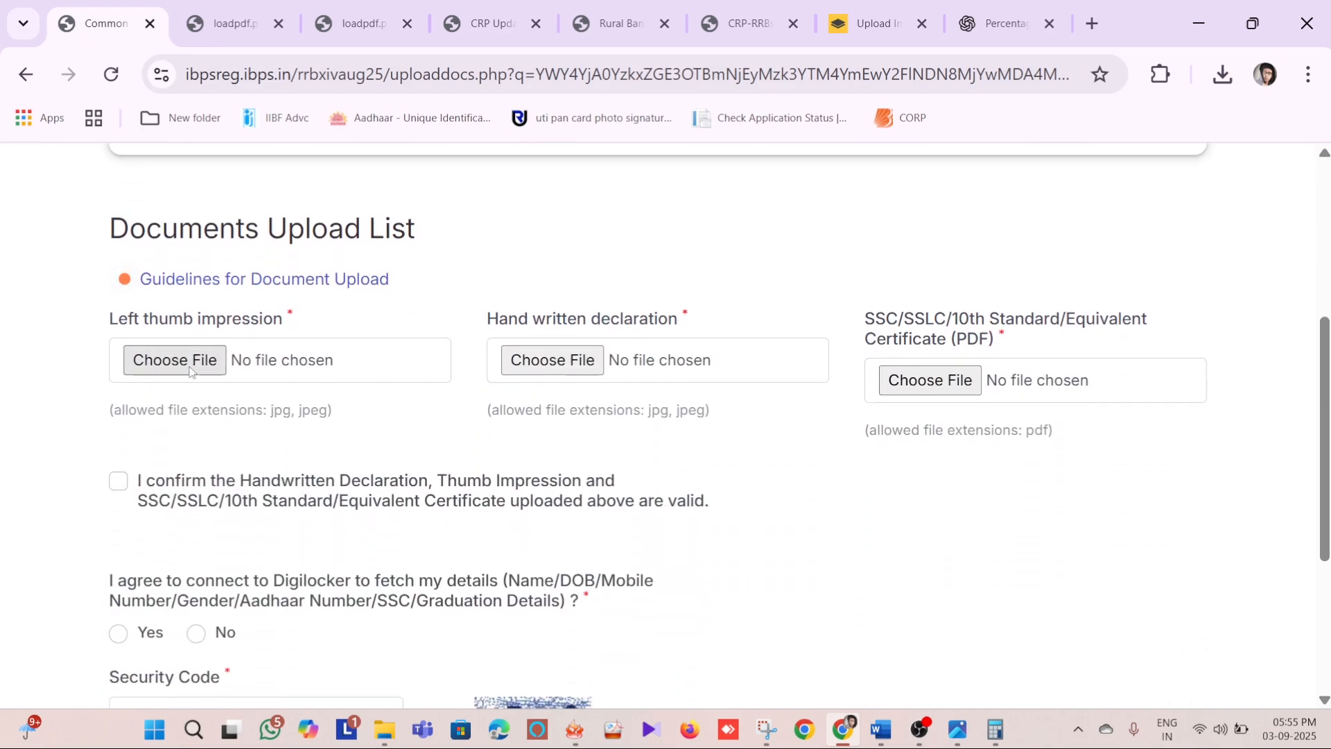
left_click_drag(110, 319, 346, 316)
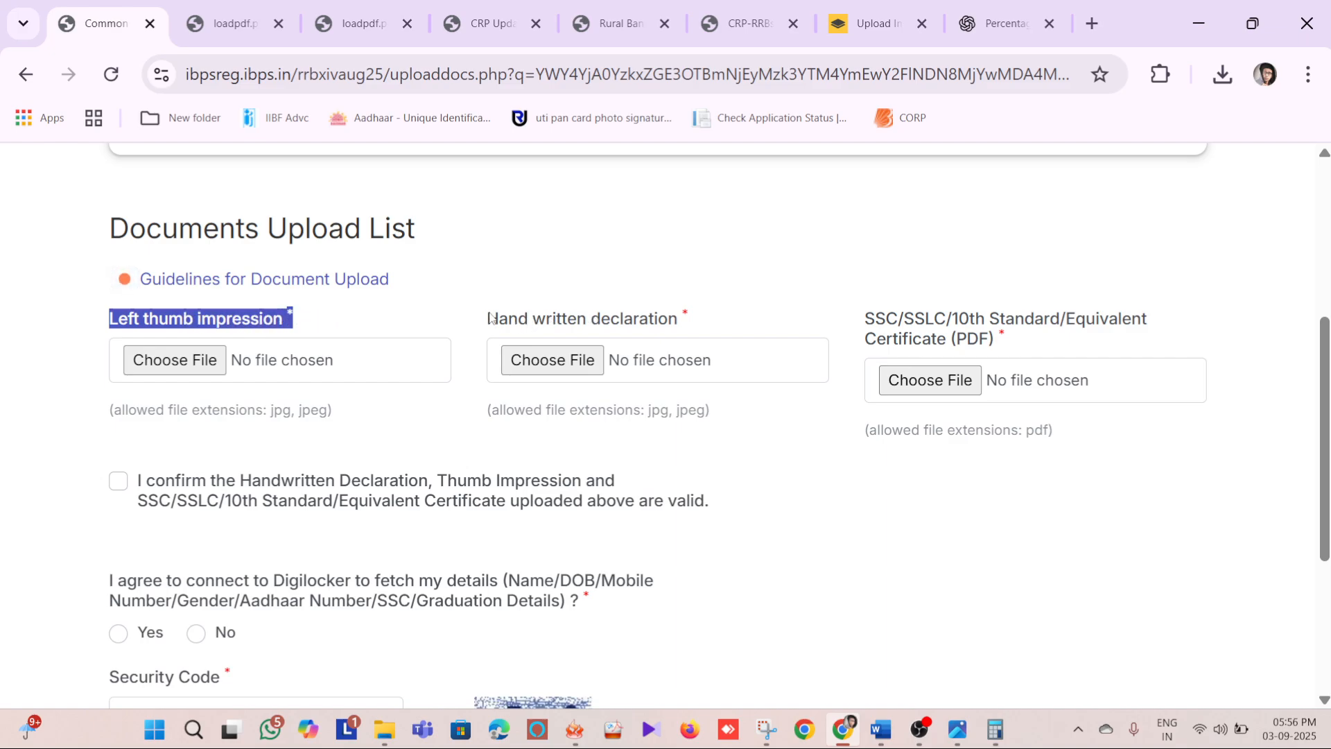
left_click_drag(490, 317, 682, 320)
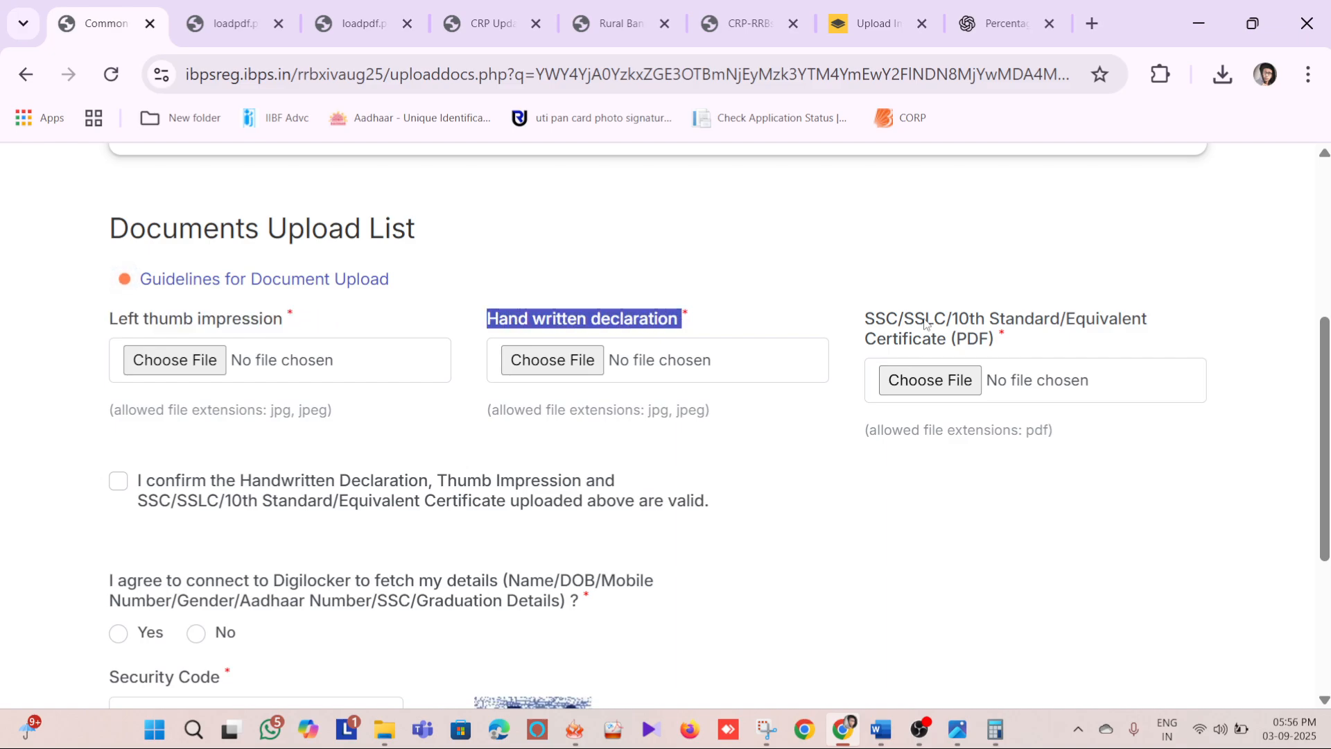
left_click_drag(849, 321, 960, 322)
left_click(1051, 330)
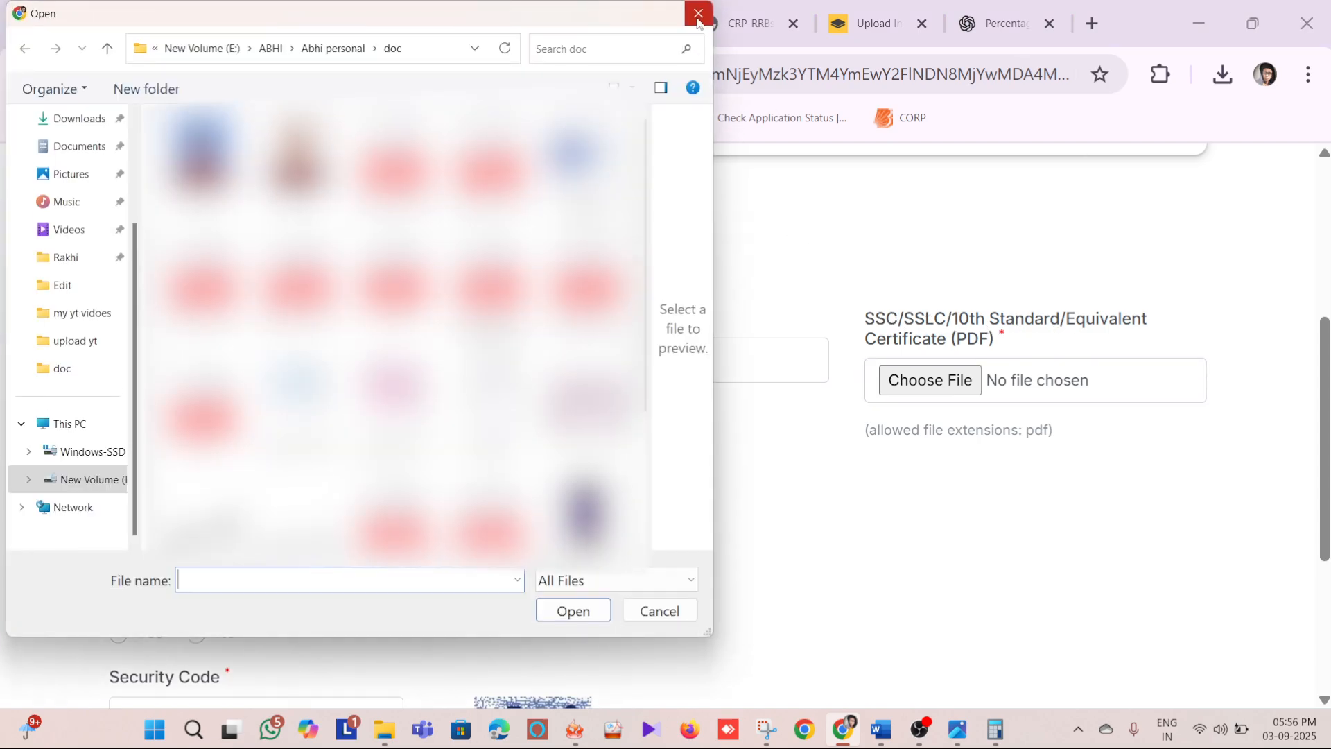
left_click(699, 14)
Examine the document validity confirmation, Digilocker consent question and security code field below the upload list
scroll(669, 493, "down", 2)
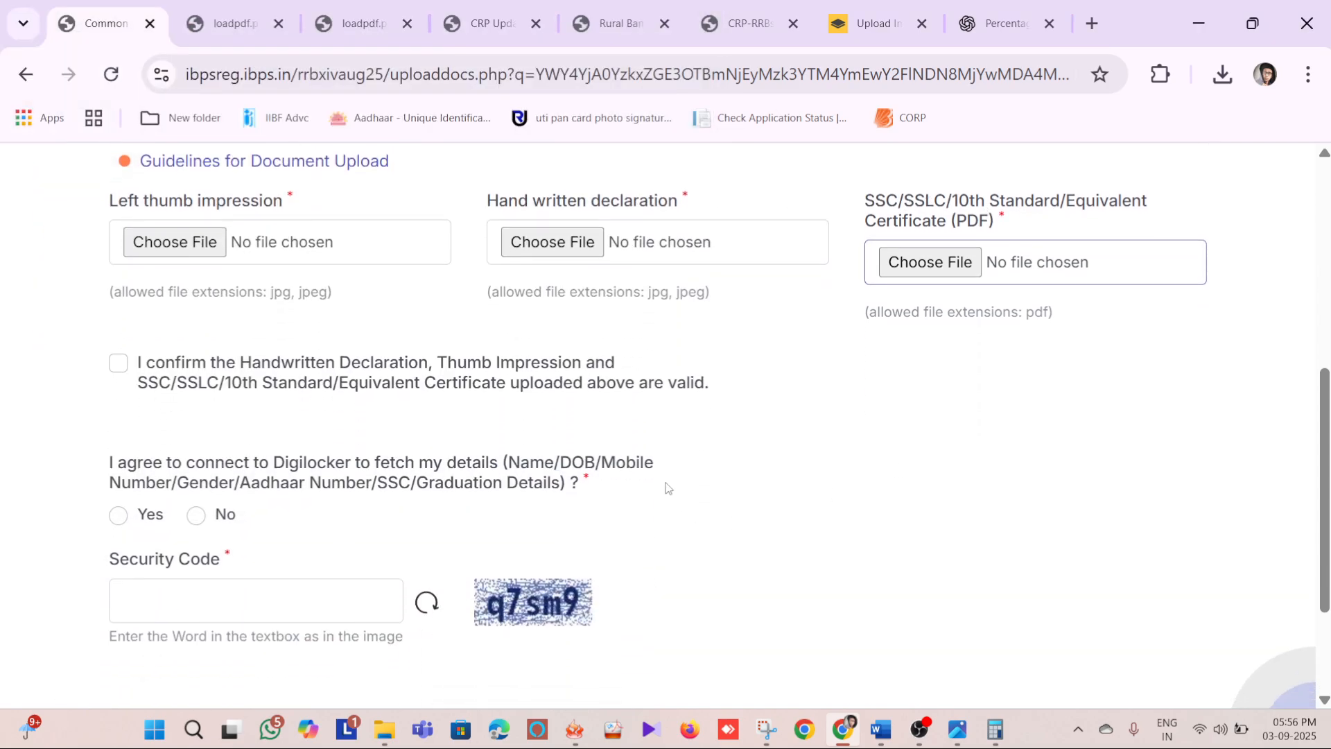
scroll(666, 487, "down", 2)
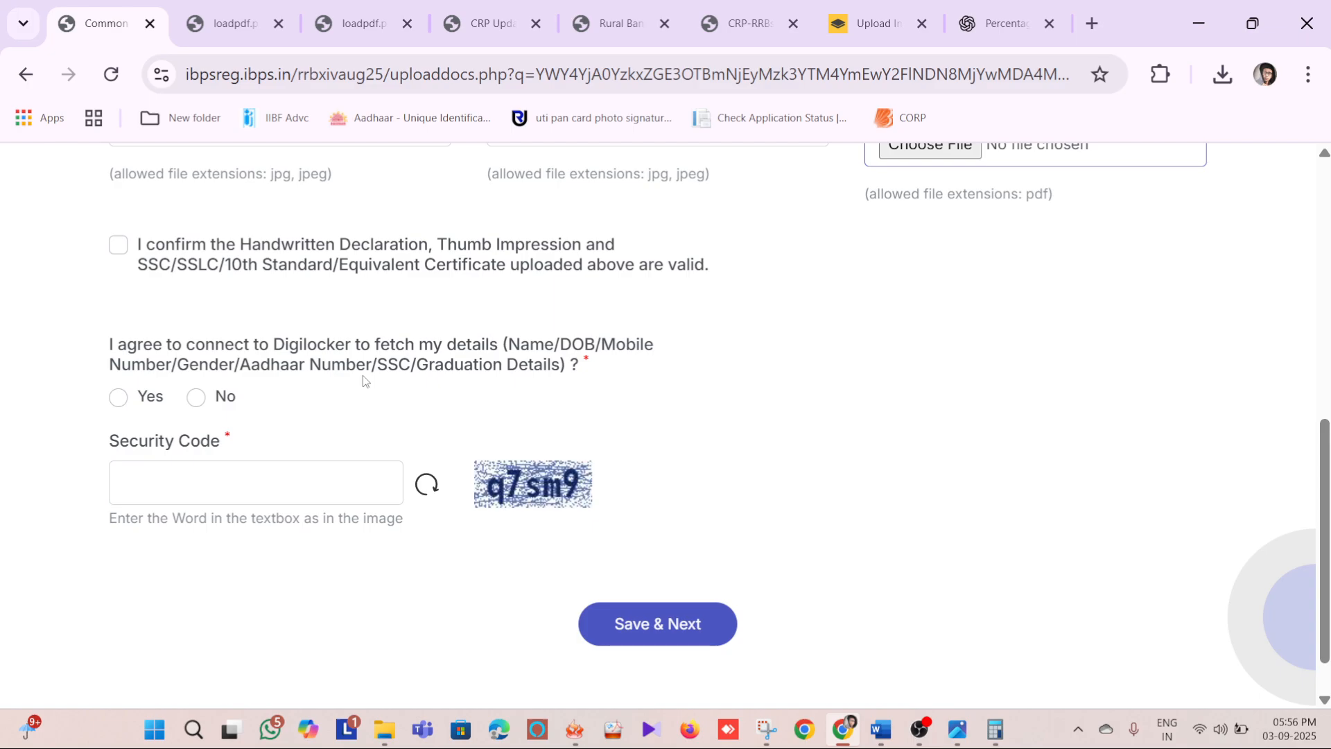
left_click(207, 473)
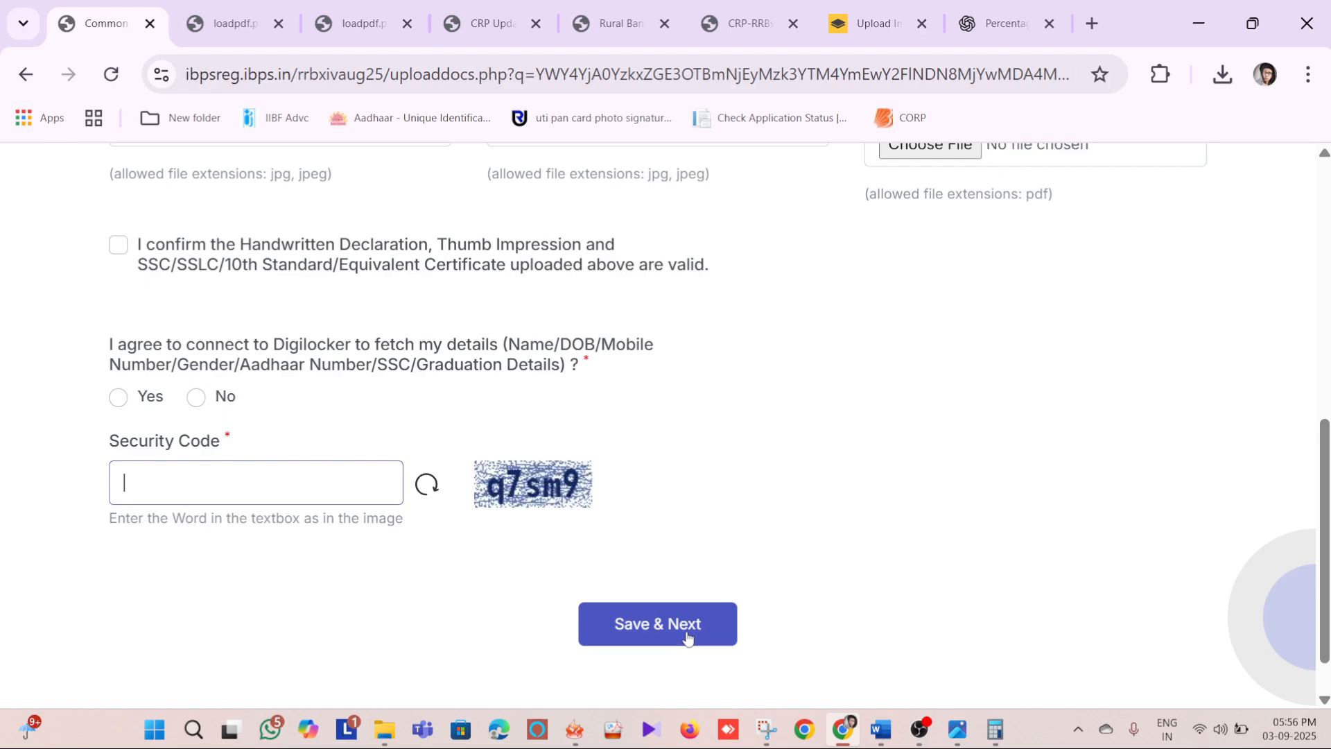
scroll(761, 543, "up", 3)
scroll(762, 544, "down", 4)
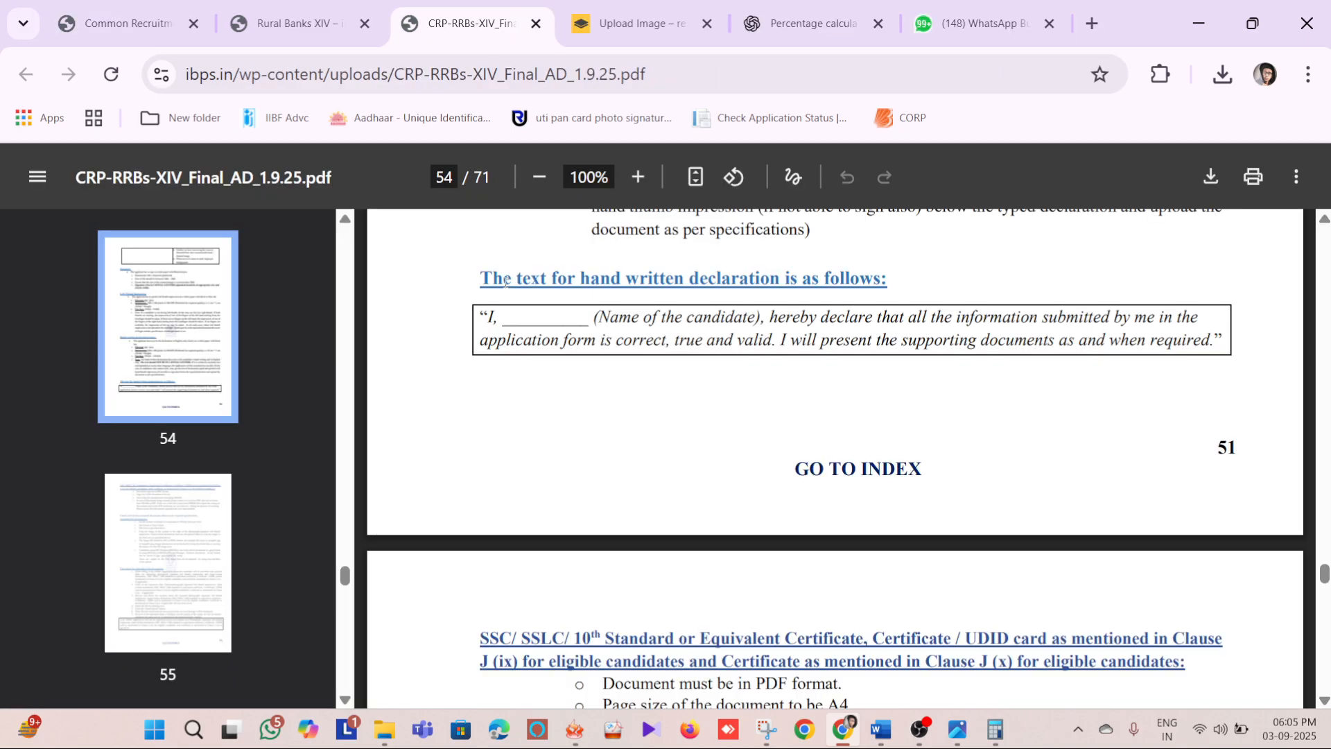
Read the handwritten declaration text on page 54 of CRP-RRBs-XIV_Final_AD_1.9.25.pdf and return to the application form
left_click_drag(489, 317, 1220, 342)
left_click(978, 396)
left_click_drag(538, 318, 1127, 340)
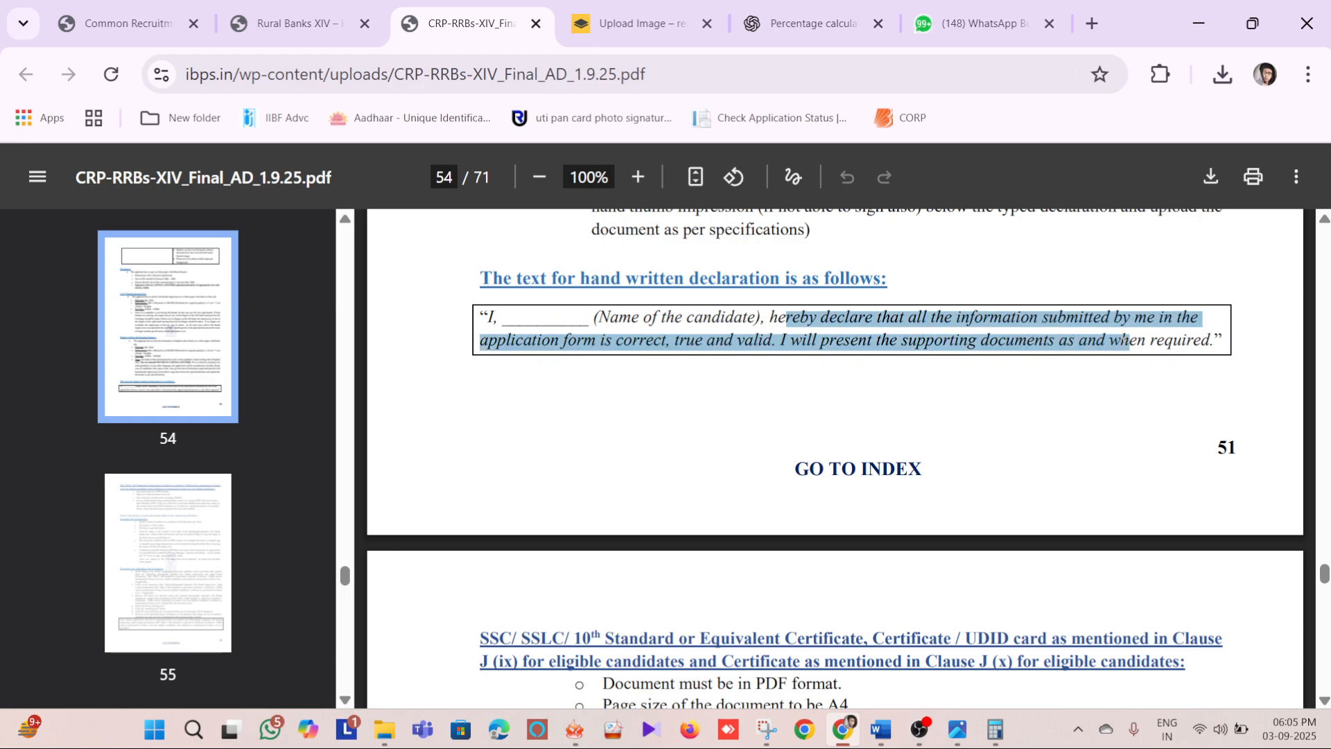
left_click(1213, 386)
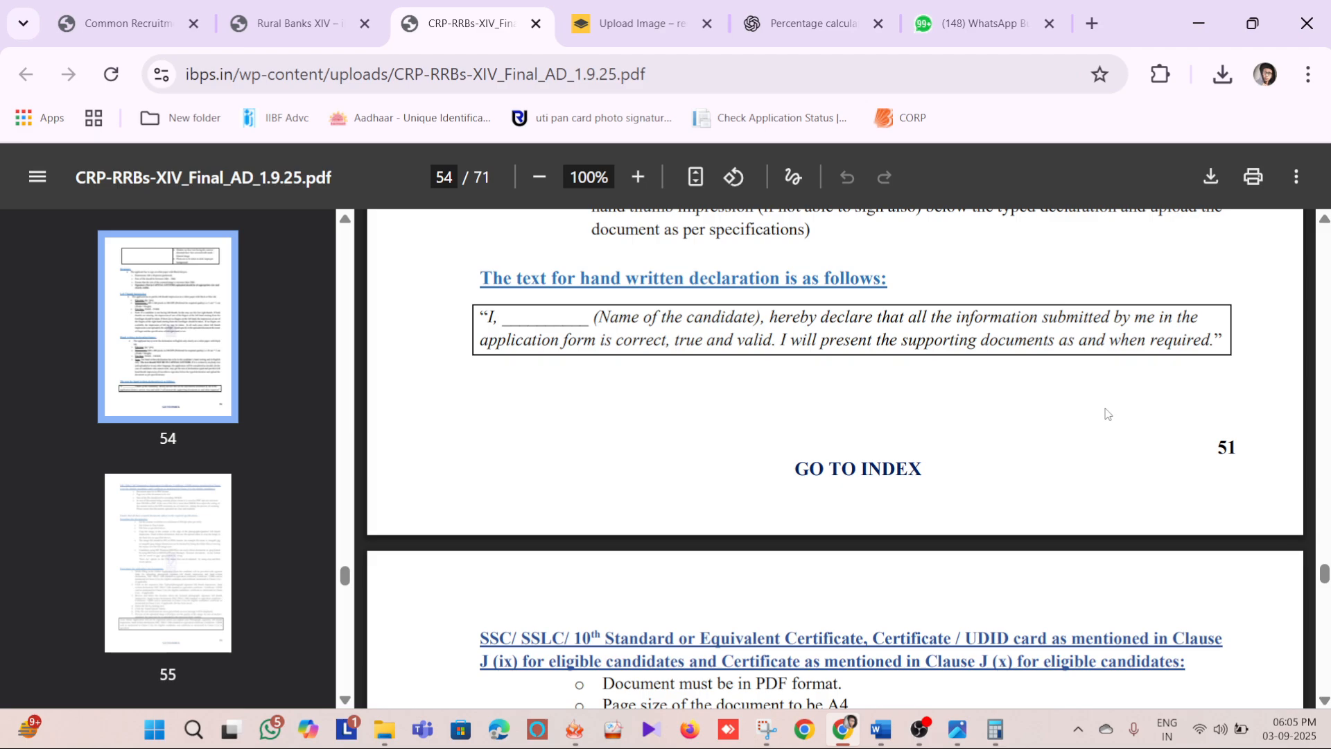
left_click(141, 18)
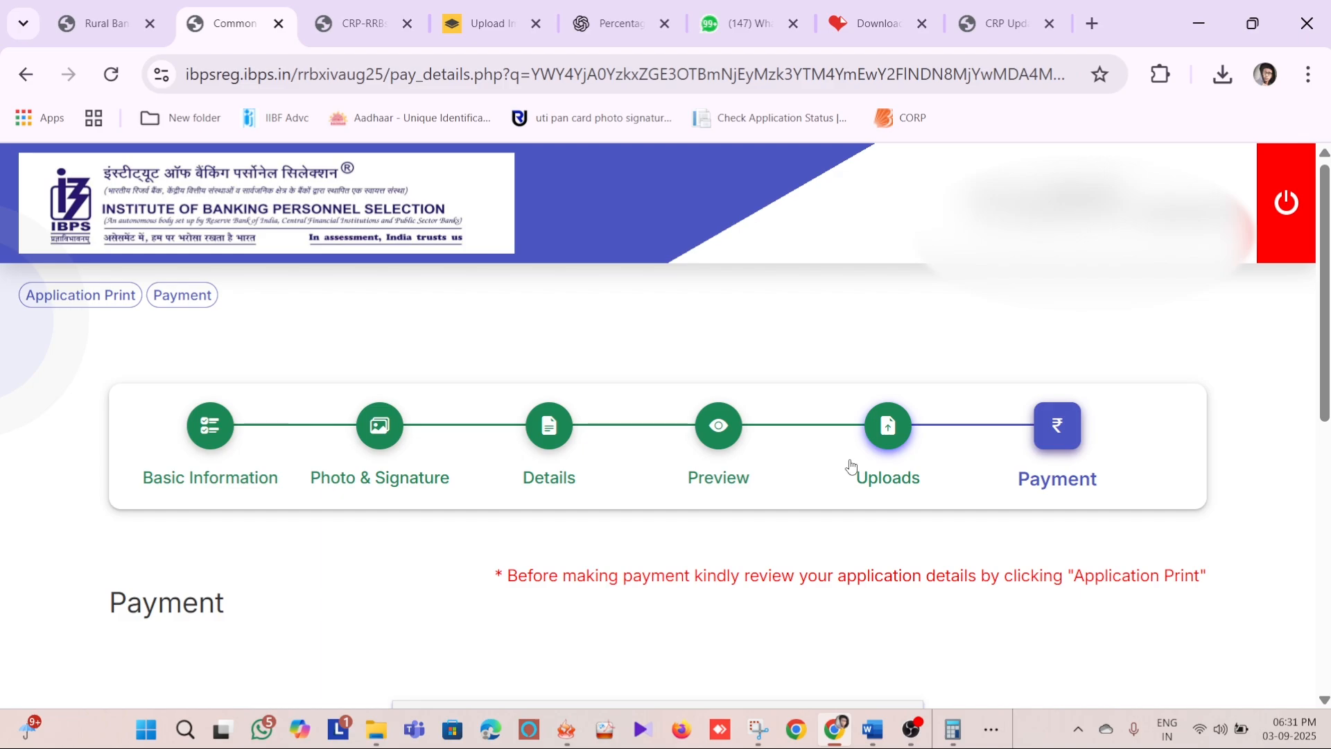
Enter the captcha security code on the payment page, confirm the submission and start the card number entry for credit card payment
scroll(1025, 463, "down", 8)
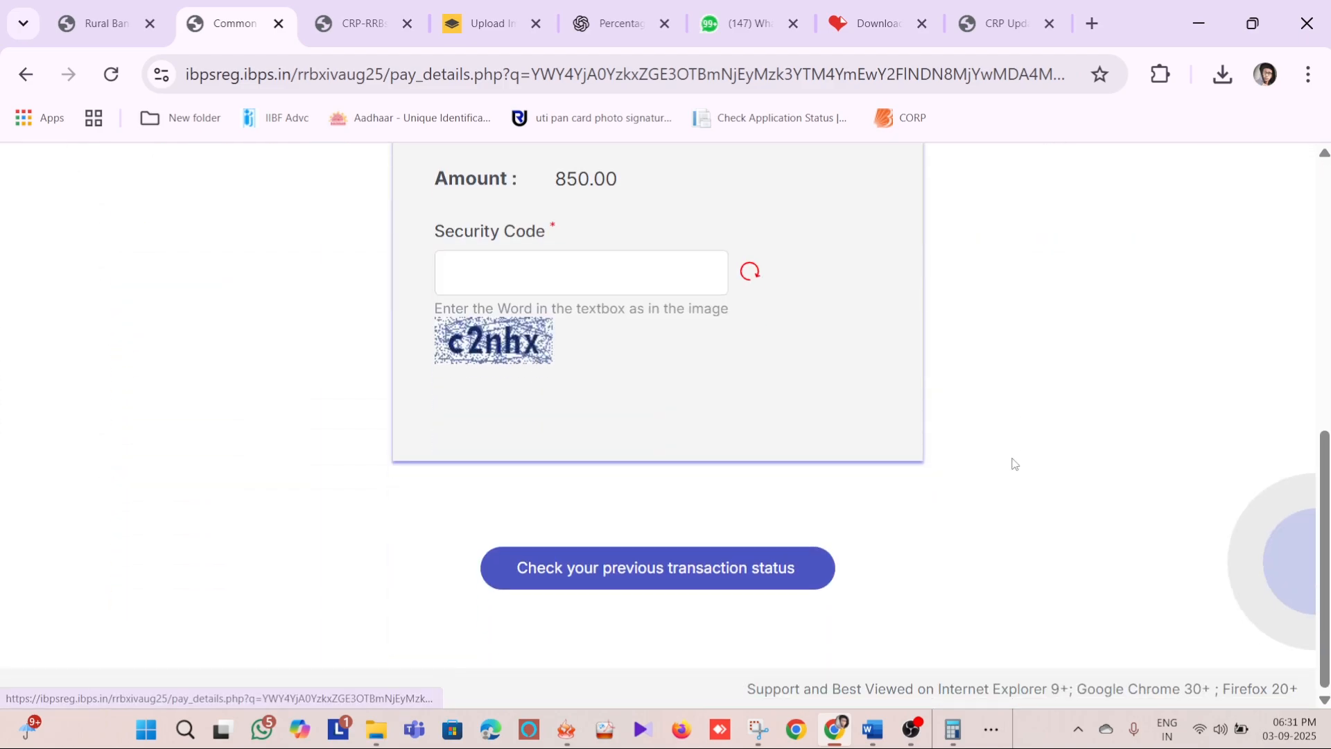
left_click(556, 272)
type("C")
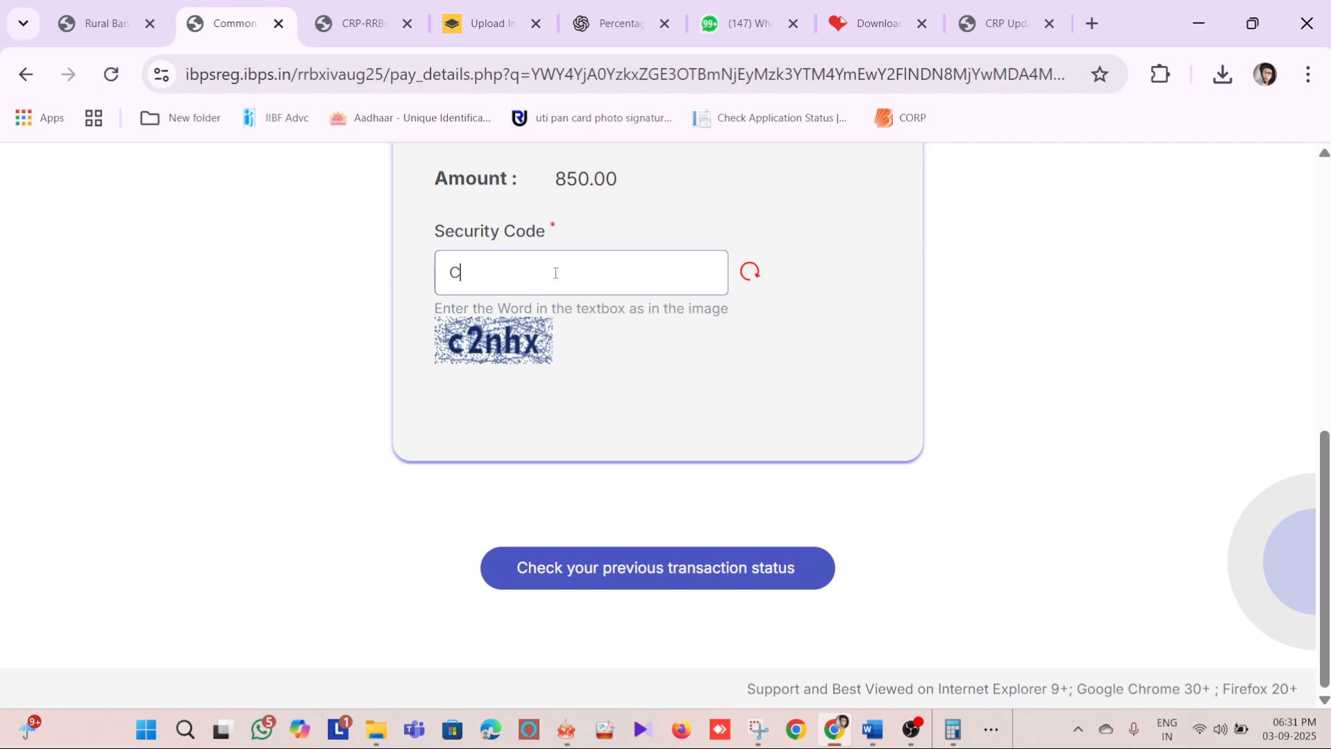
key("BackSpace")
type("c2nhx")
key("Return")
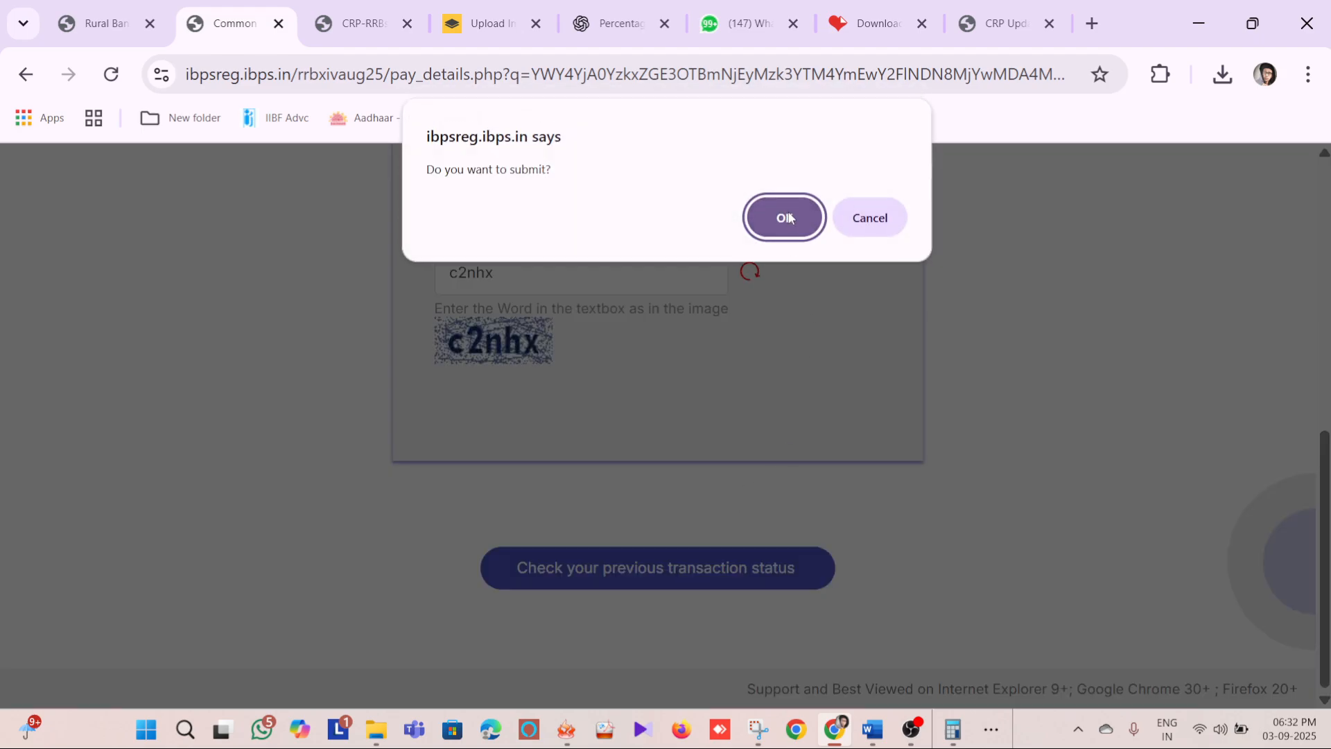
left_click(789, 217)
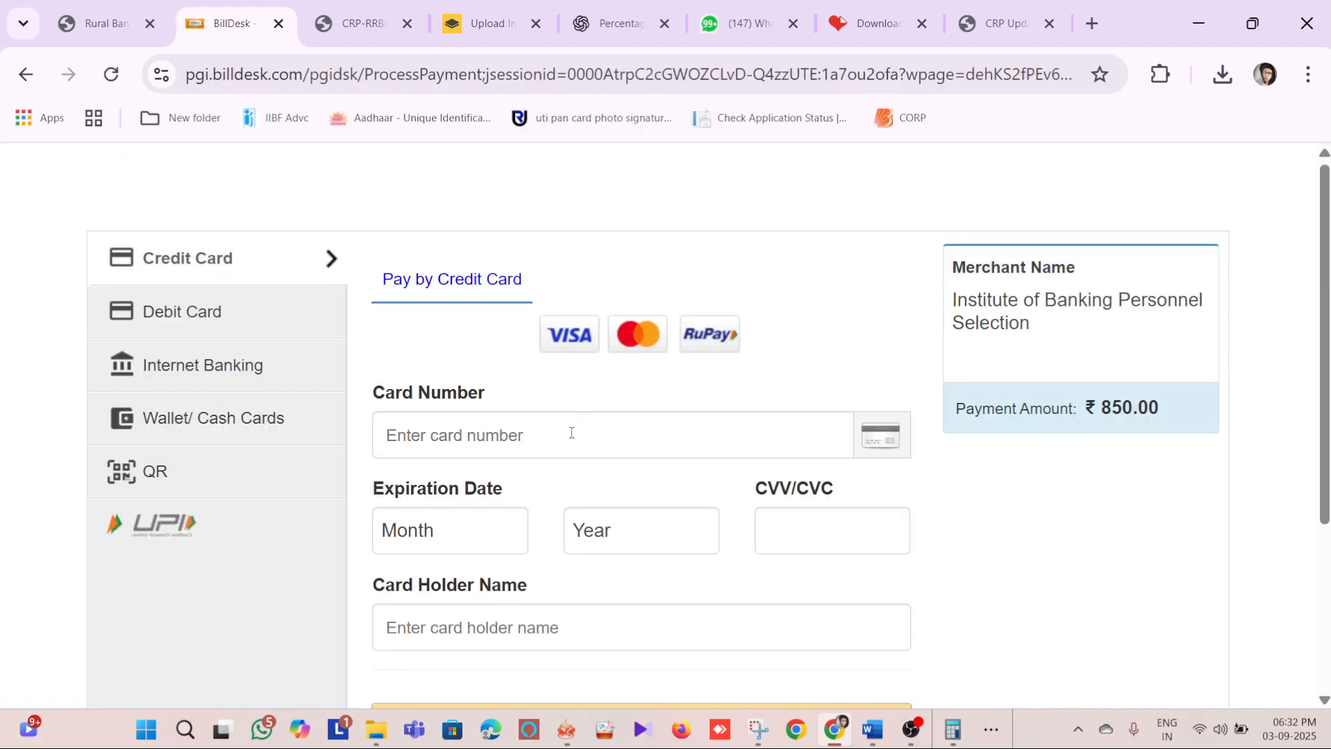
left_click(570, 434)
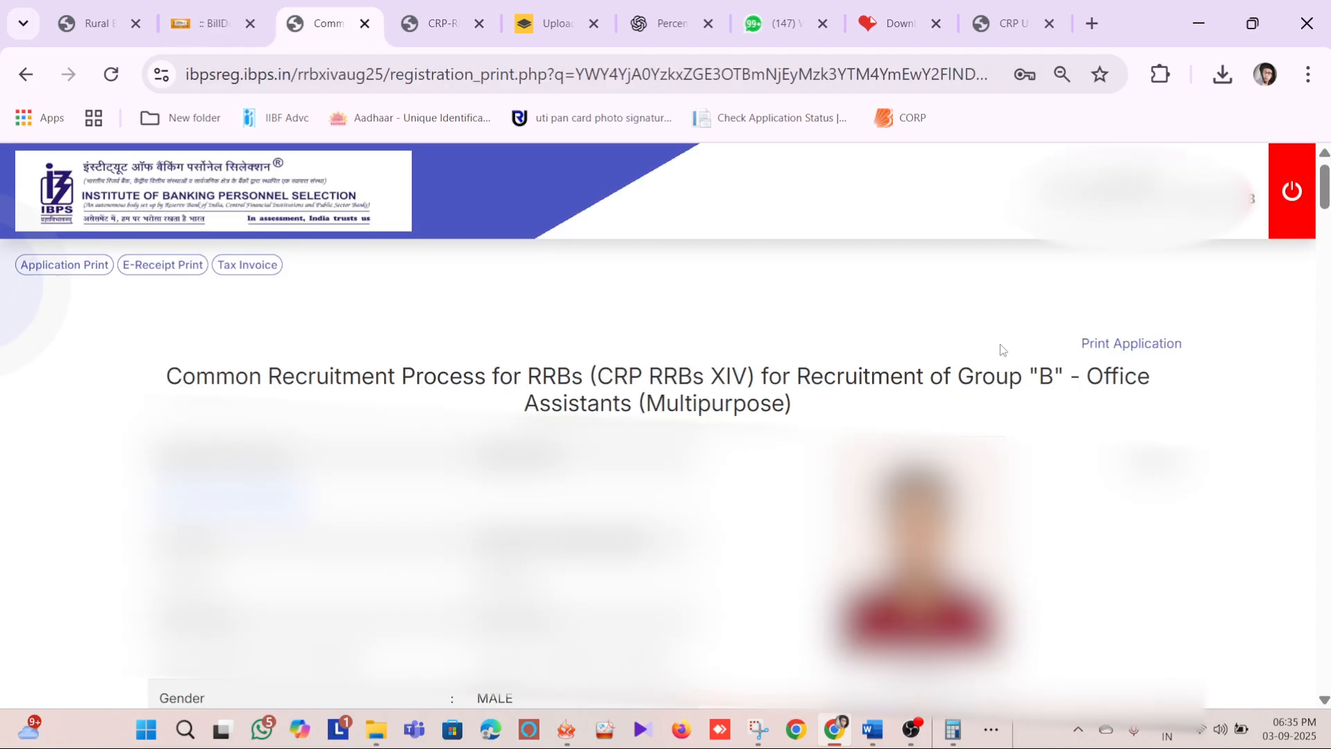
Preview and dismiss the application printout, and examine the Office Assistants recruitment heading on the registration home page
left_click(1121, 345)
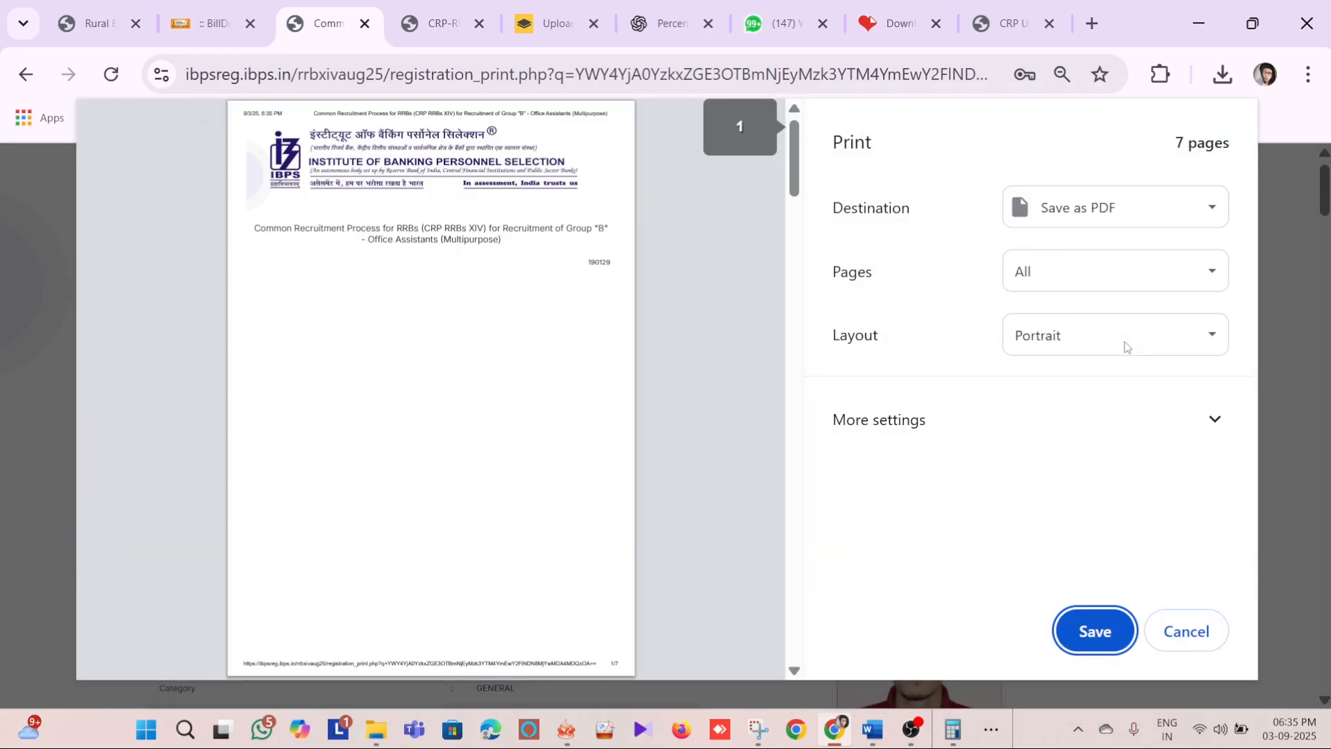
left_click(1154, 623)
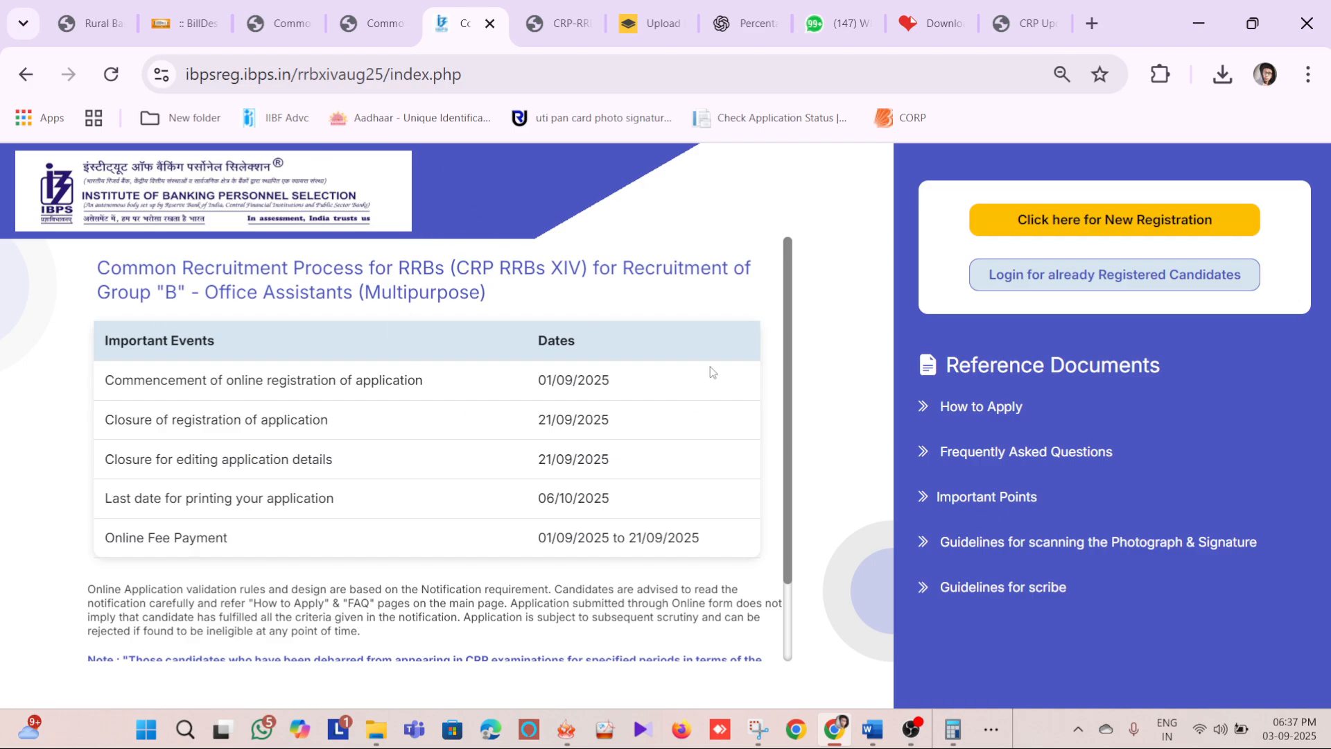
left_click_drag(80, 268, 345, 291)
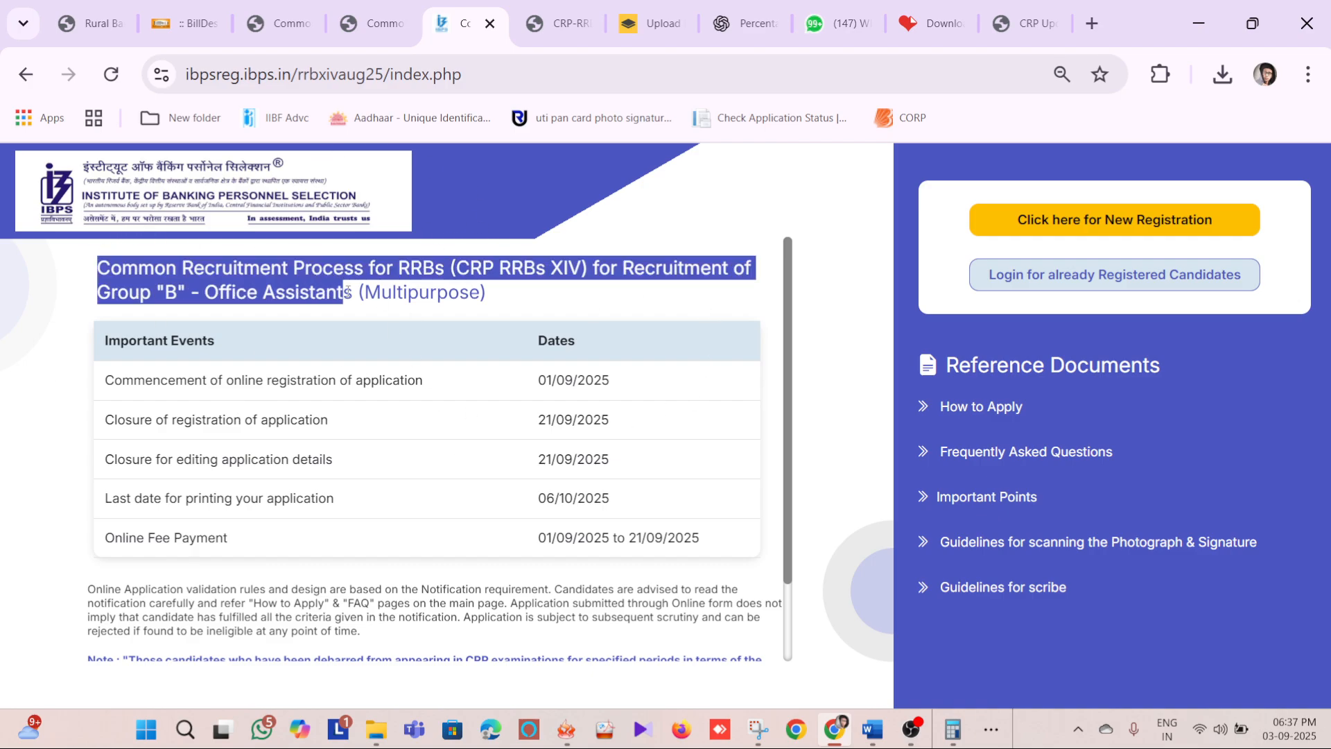